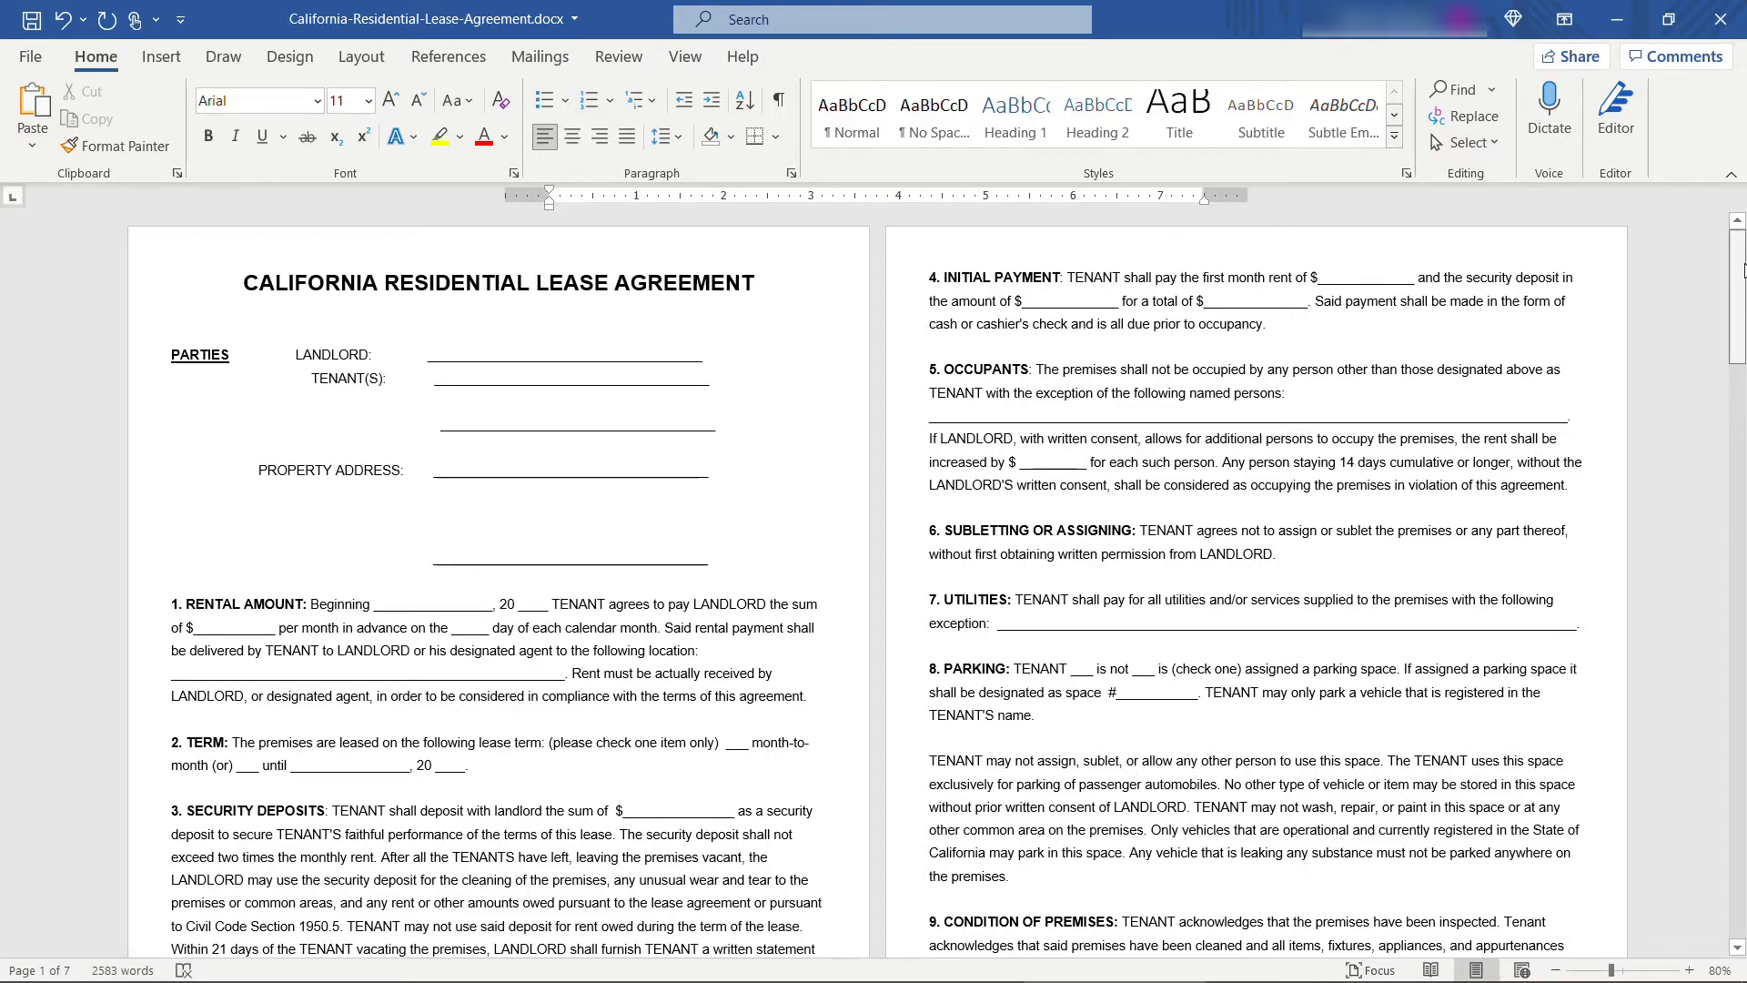
Step: Paste the LANDLORD/AGENT and TENANT signature table over the final signature lines and select it
{"action": "left_click_drag", "start_coordinate": [1738, 291], "coordinate": [1744, 842]}
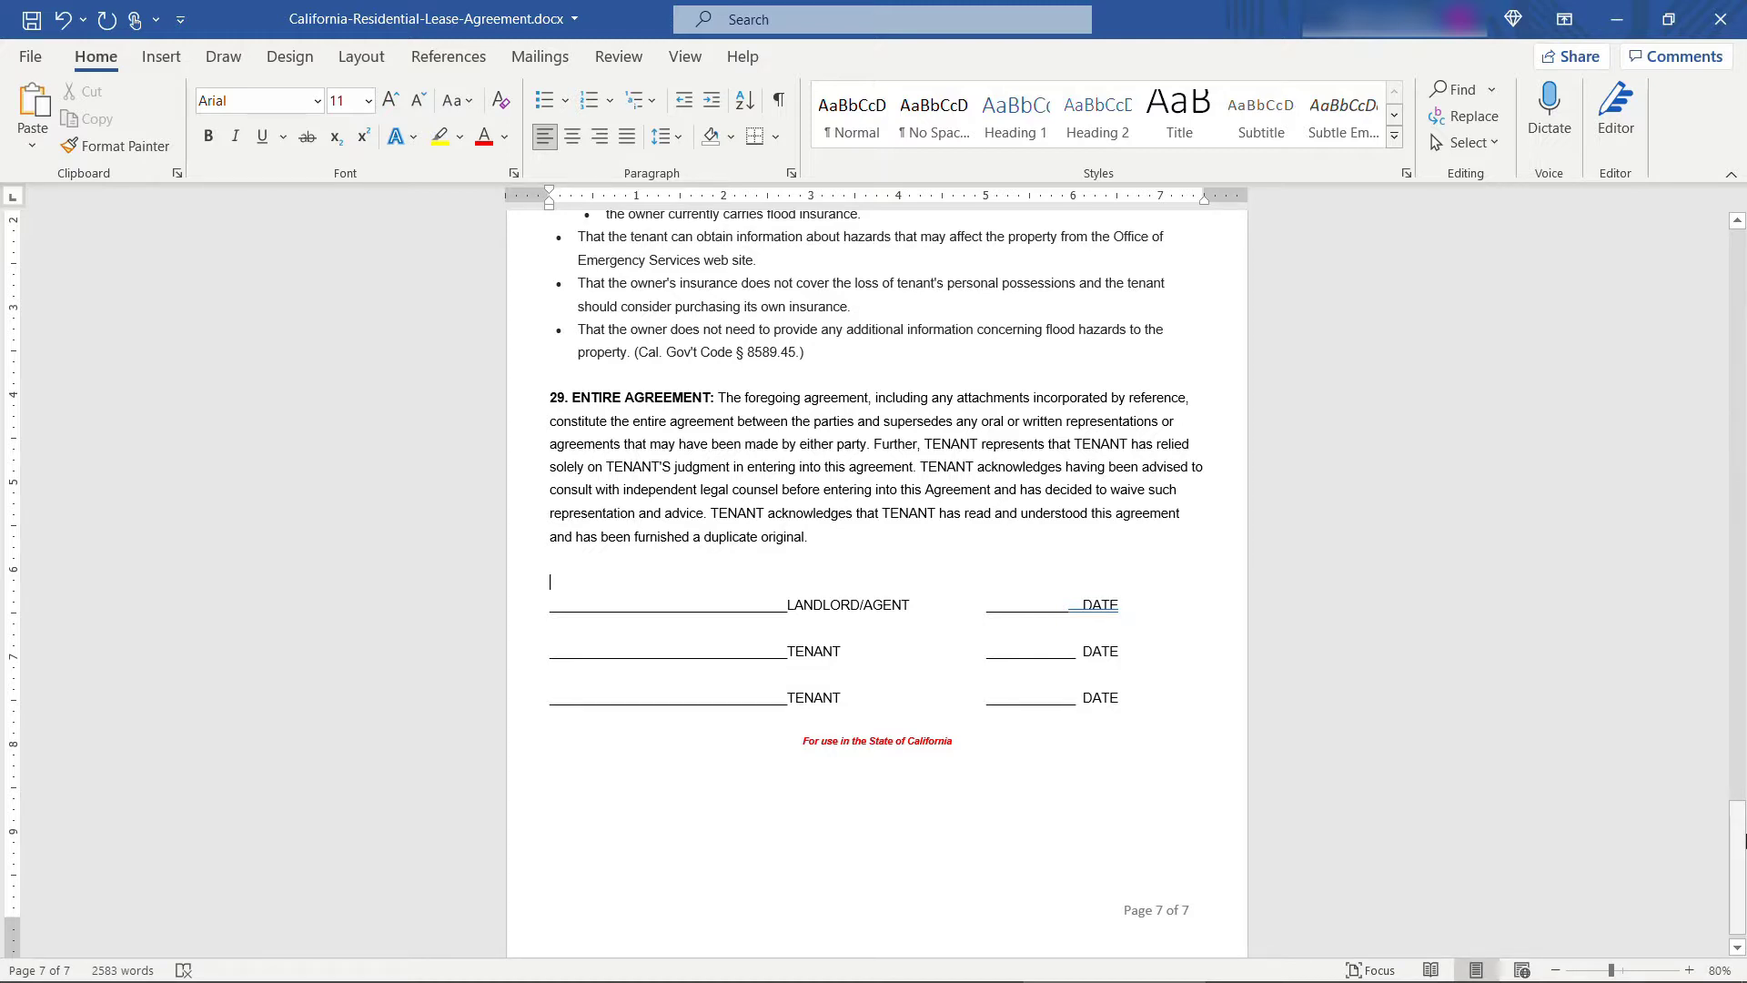
{"action": "type", "text": "LANDLORD/AGENT Micromanager Property Management 123 Main Street Anywhere, CA 90210 By: Date:\tTENANT Full Name: Signature: Date: Full Name: Signature: Date:"}
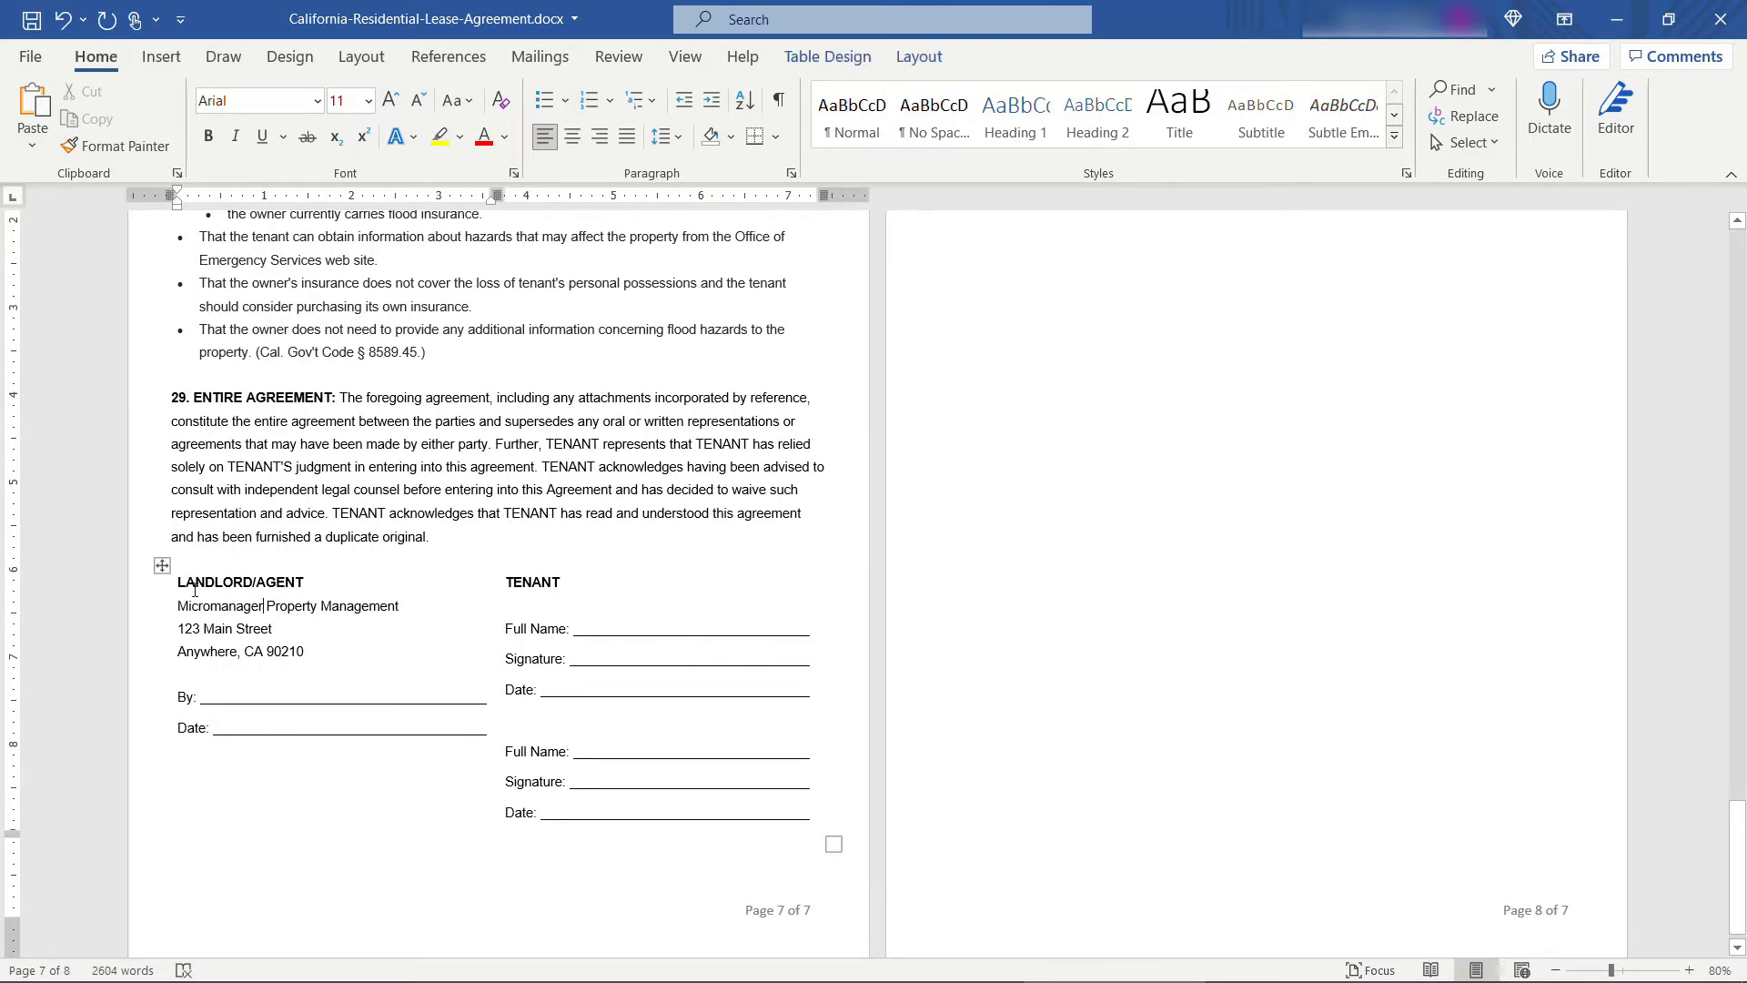
{"action": "left_click", "coordinate": [166, 565]}
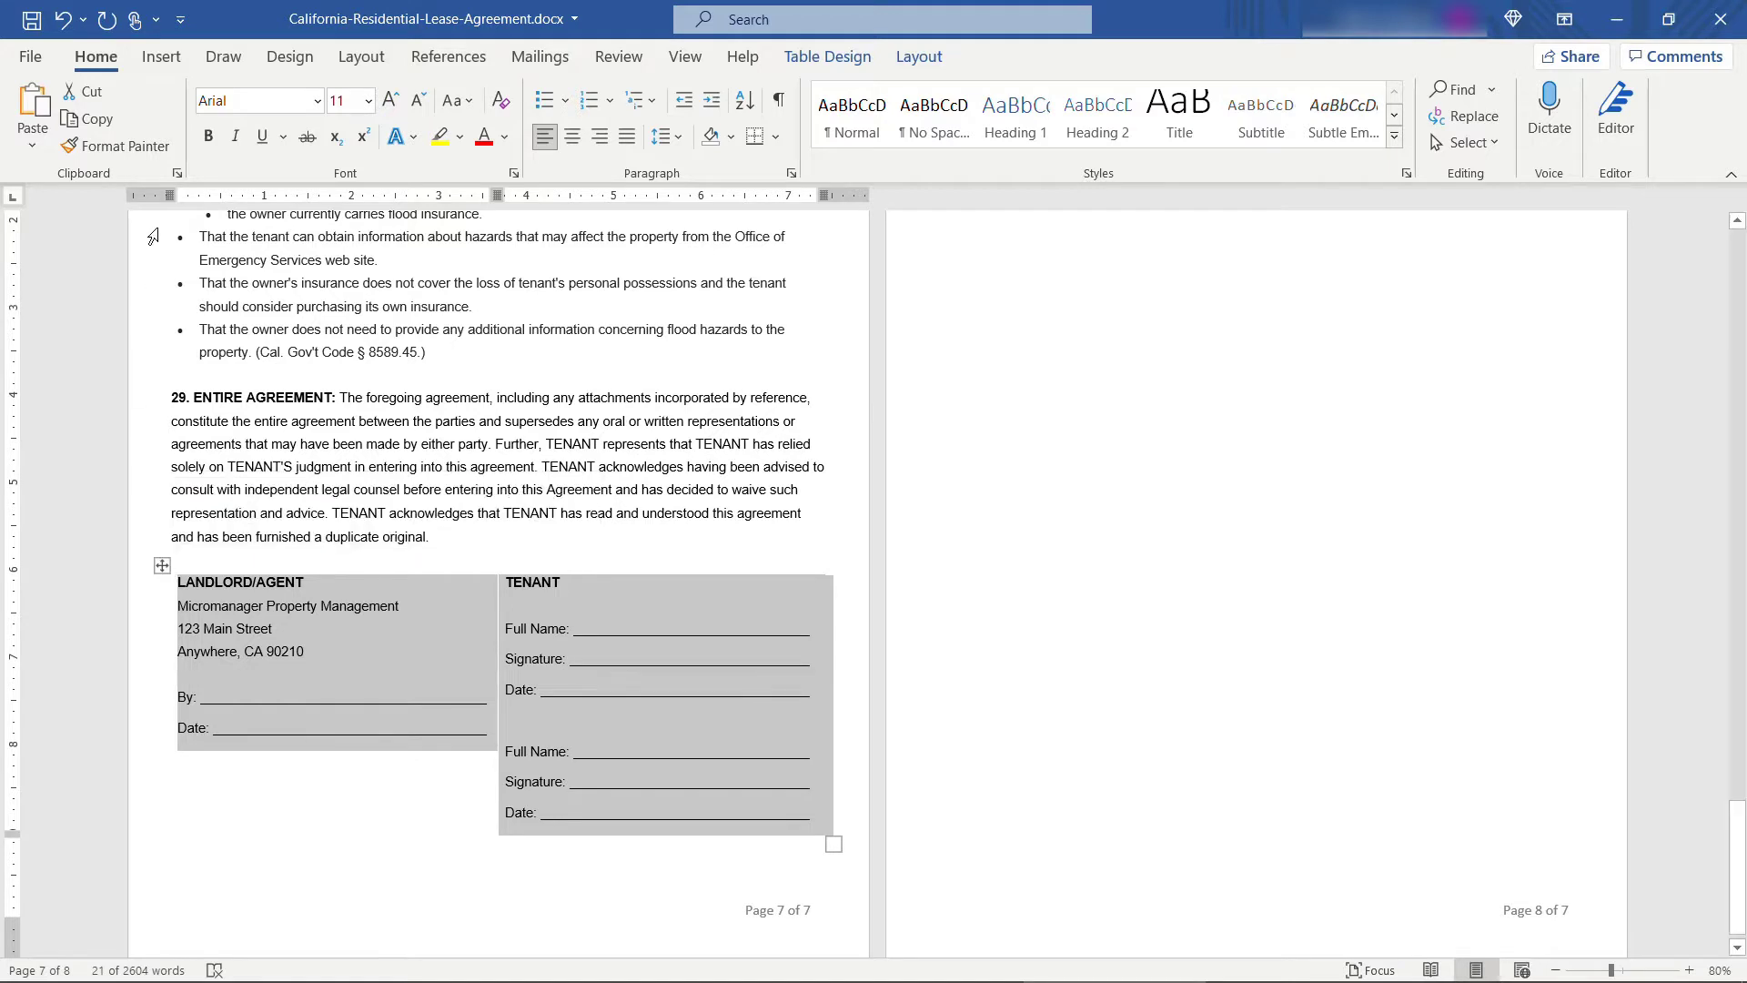
Step: Save the selected signature table to the AutoText gallery under the name 'Signature Block'
{"action": "left_click", "coordinate": [161, 57]}
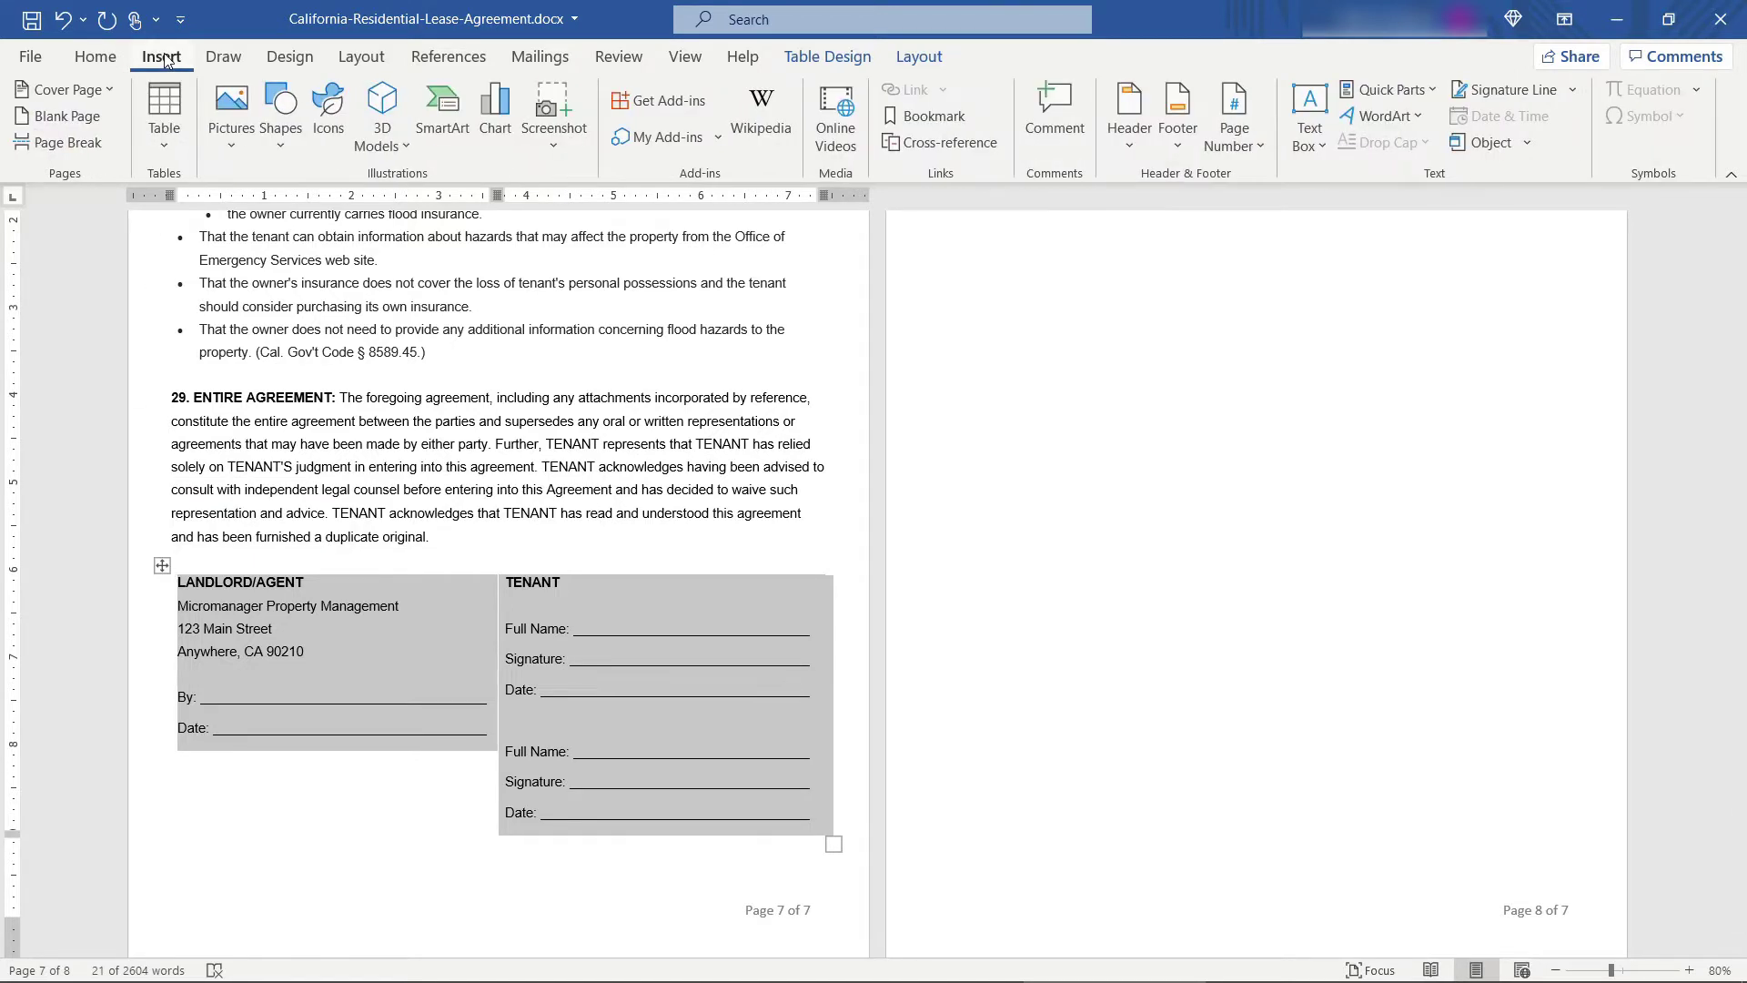
{"action": "left_click", "coordinate": [1406, 89]}
{"action": "mouse_move", "coordinate": [1445, 137]}
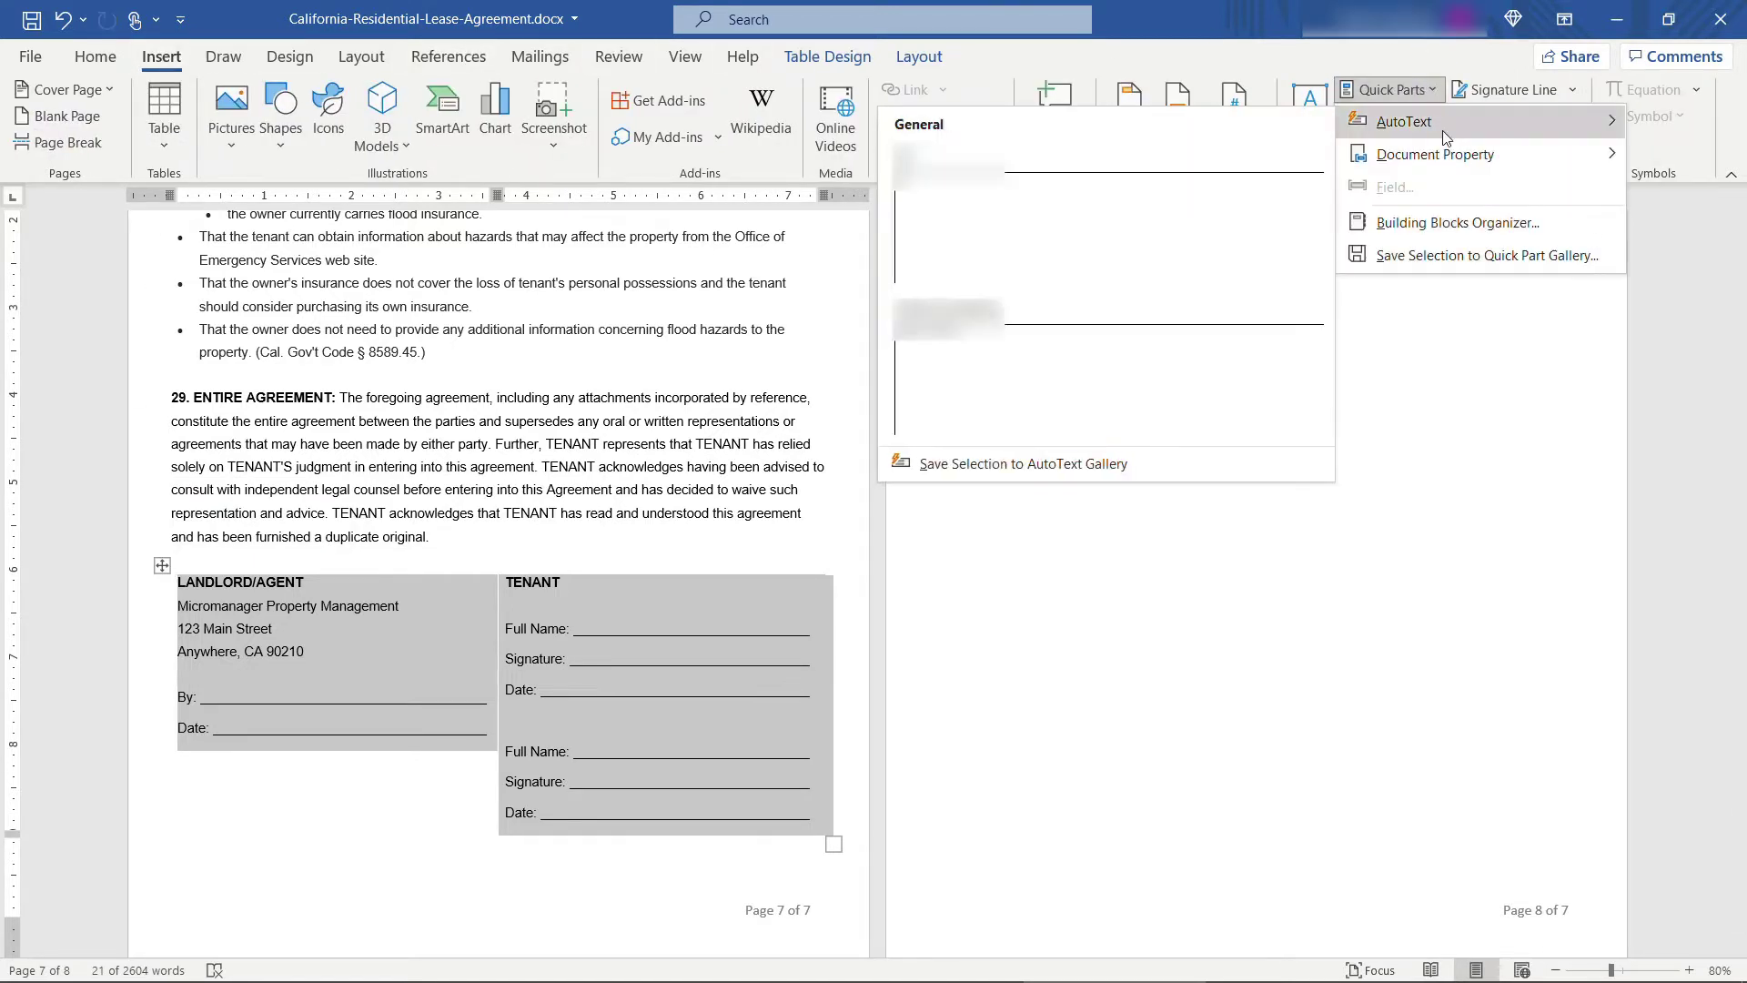
{"action": "left_click", "coordinate": [1148, 468]}
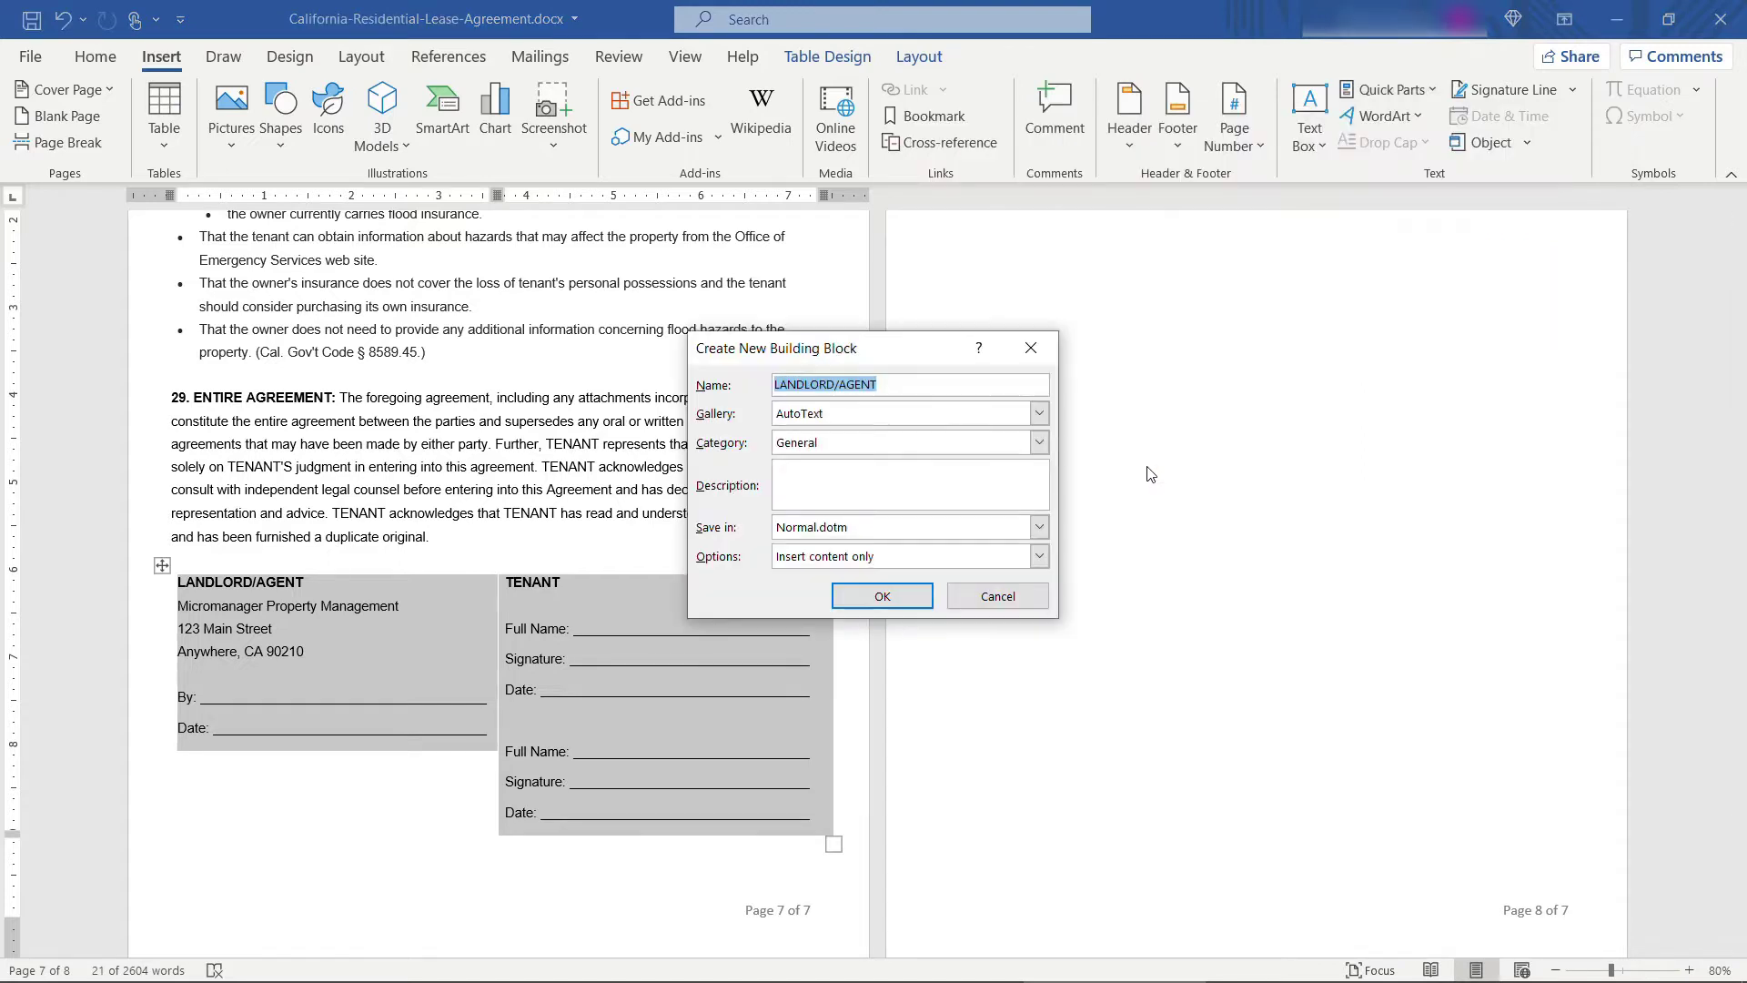
{"action": "key", "text": "BackSpace"}
{"action": "type", "text": "Signature Block"}
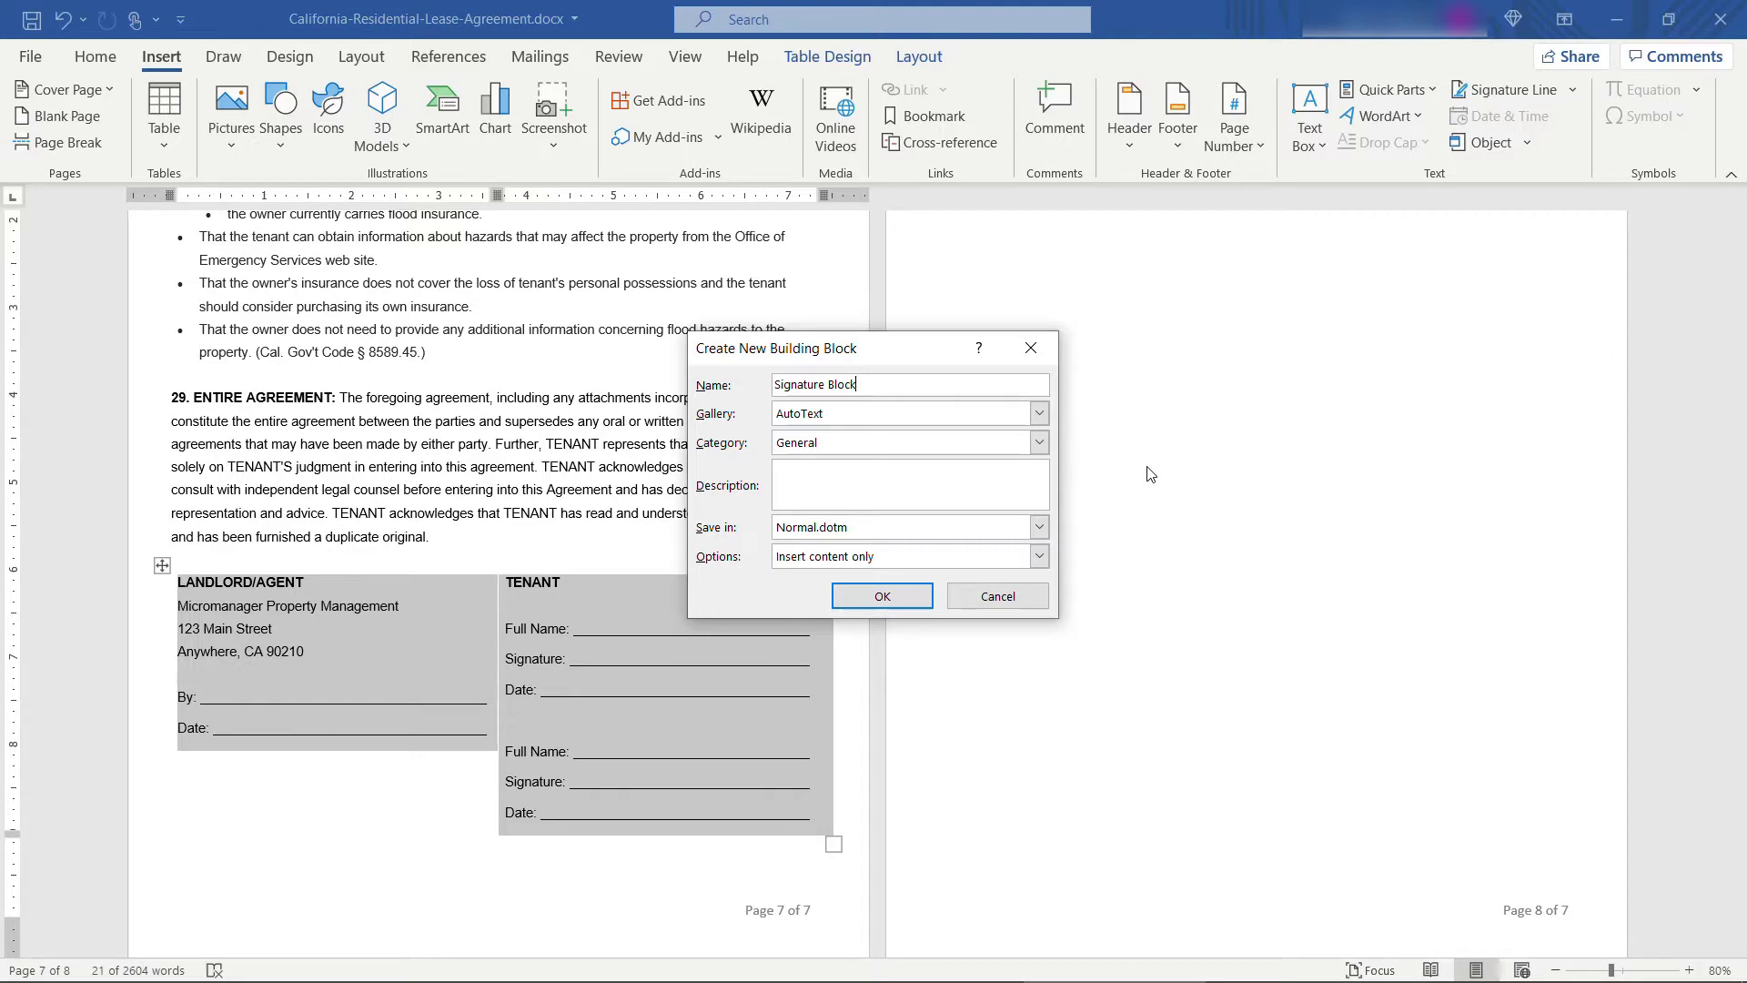
{"action": "left_click", "coordinate": [915, 608]}
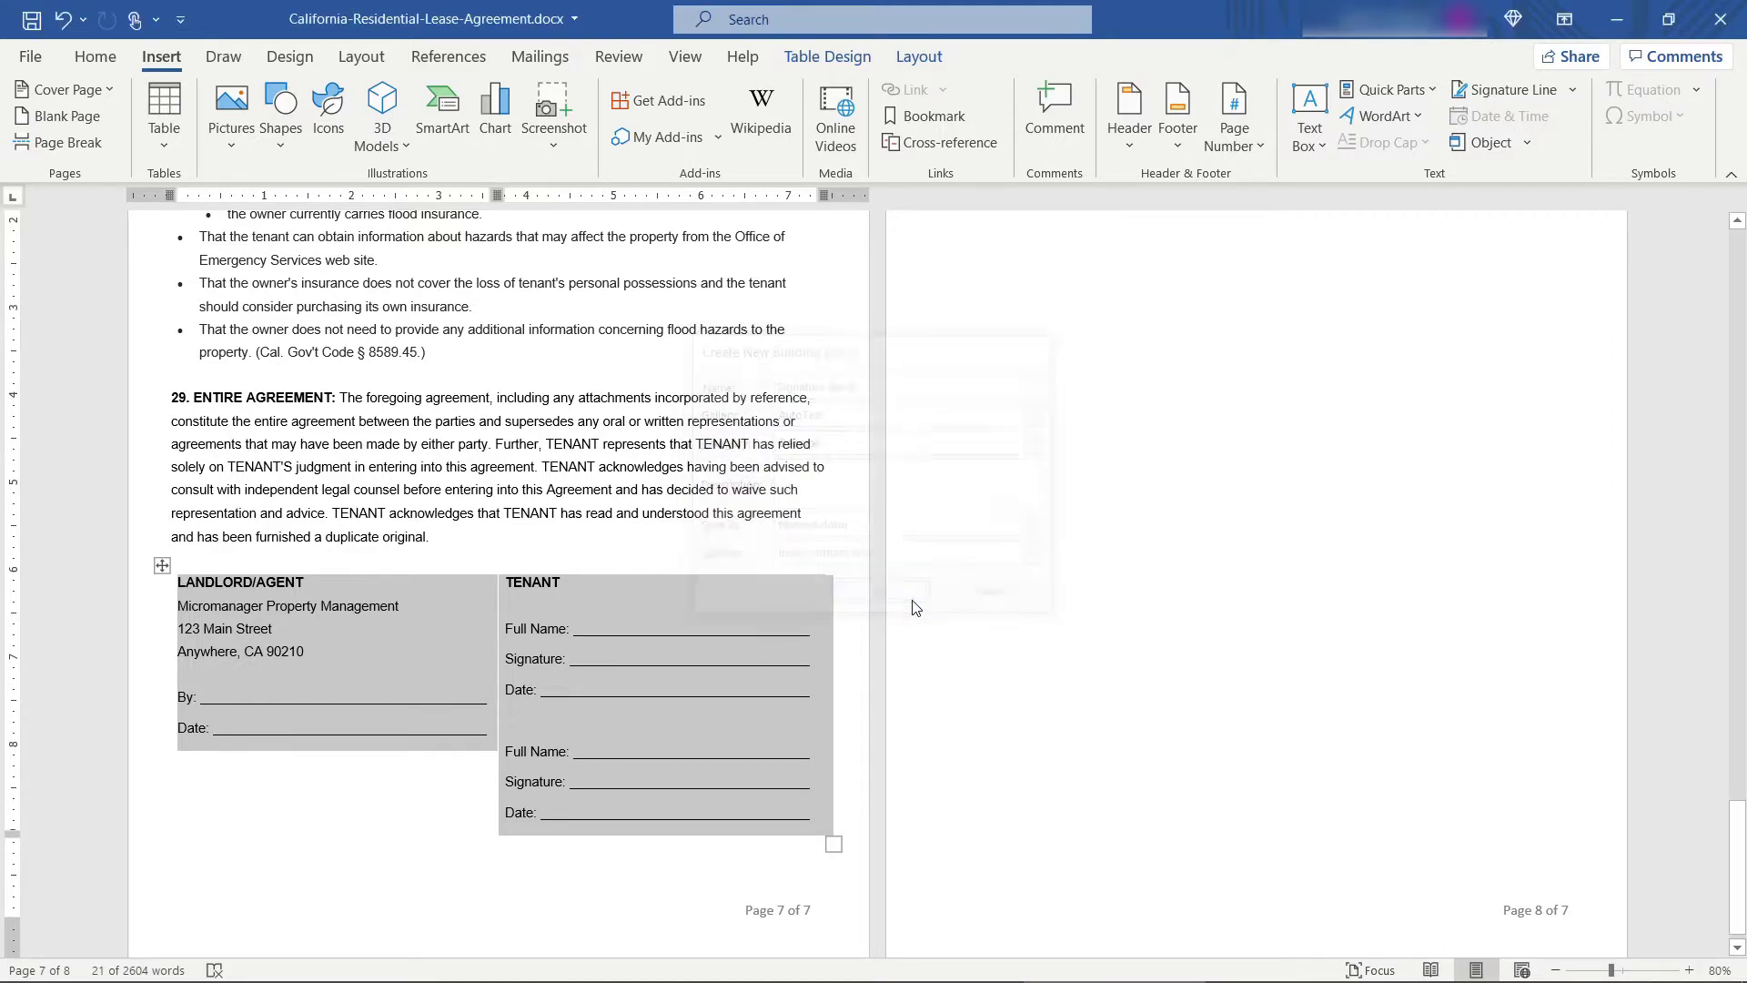
Step: Undo the paste, insert the Signature Block AutoText, and select the leftover LANDLORD/AGENT signature line
{"action": "left_click", "coordinate": [160, 567]}
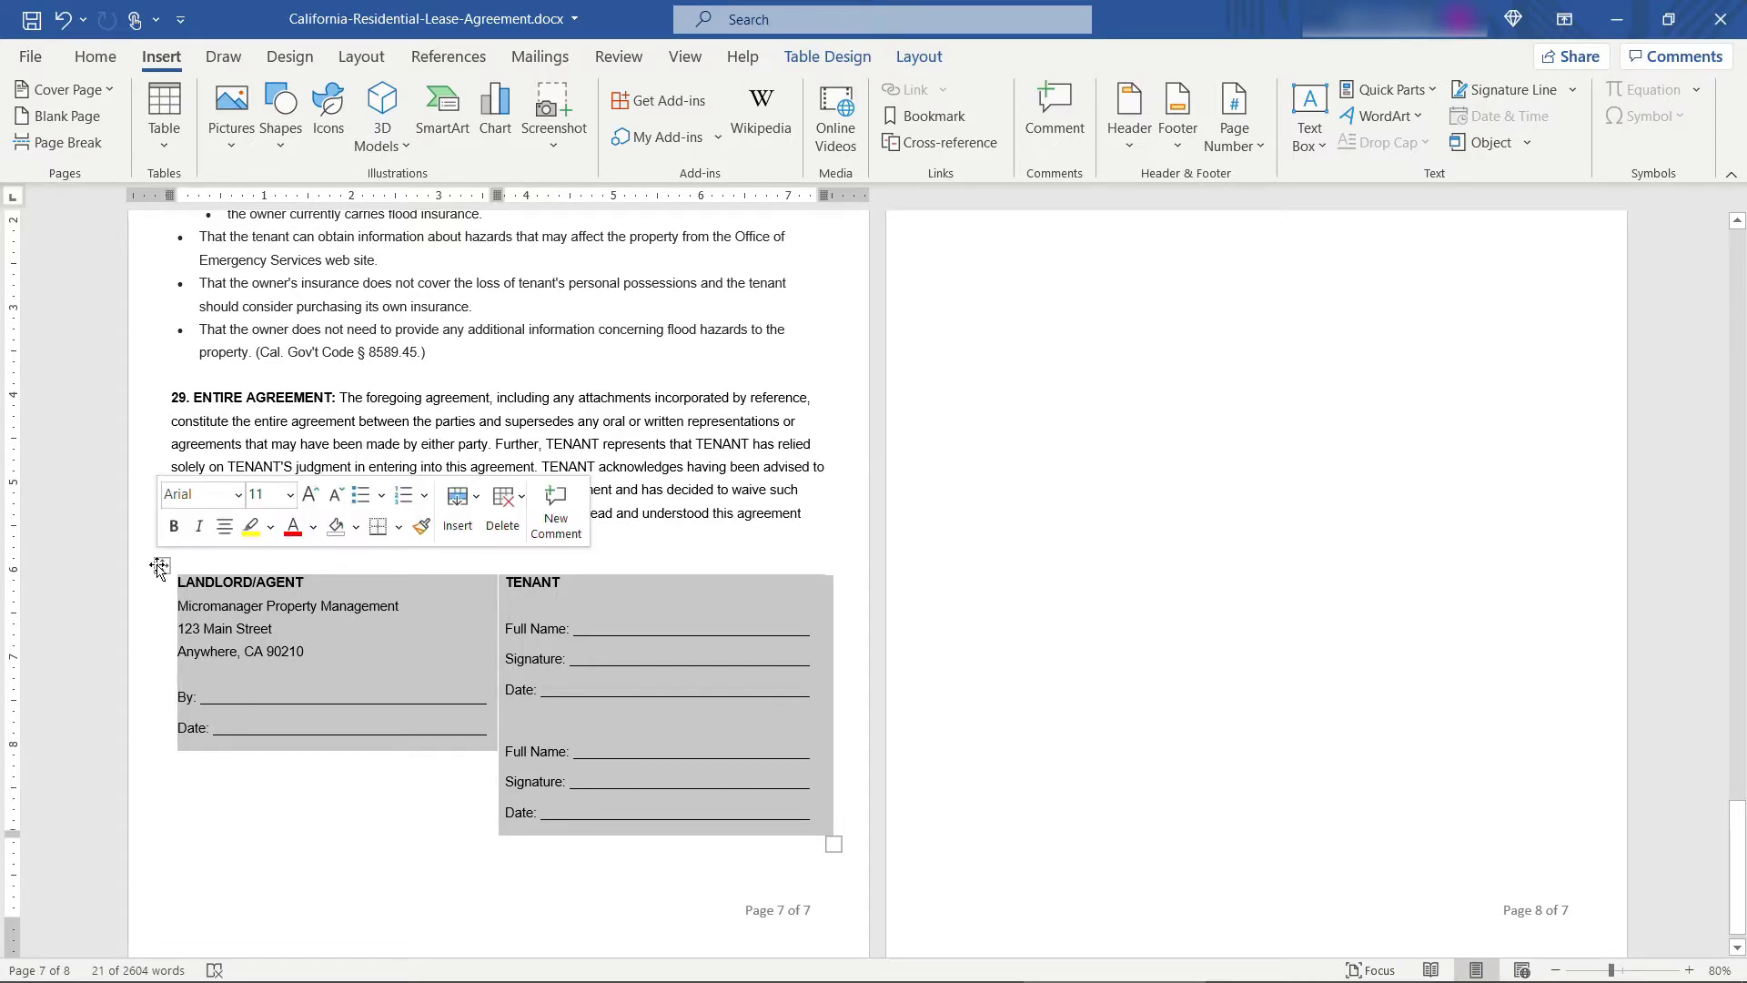
{"action": "key", "text": "ctrl+z"}
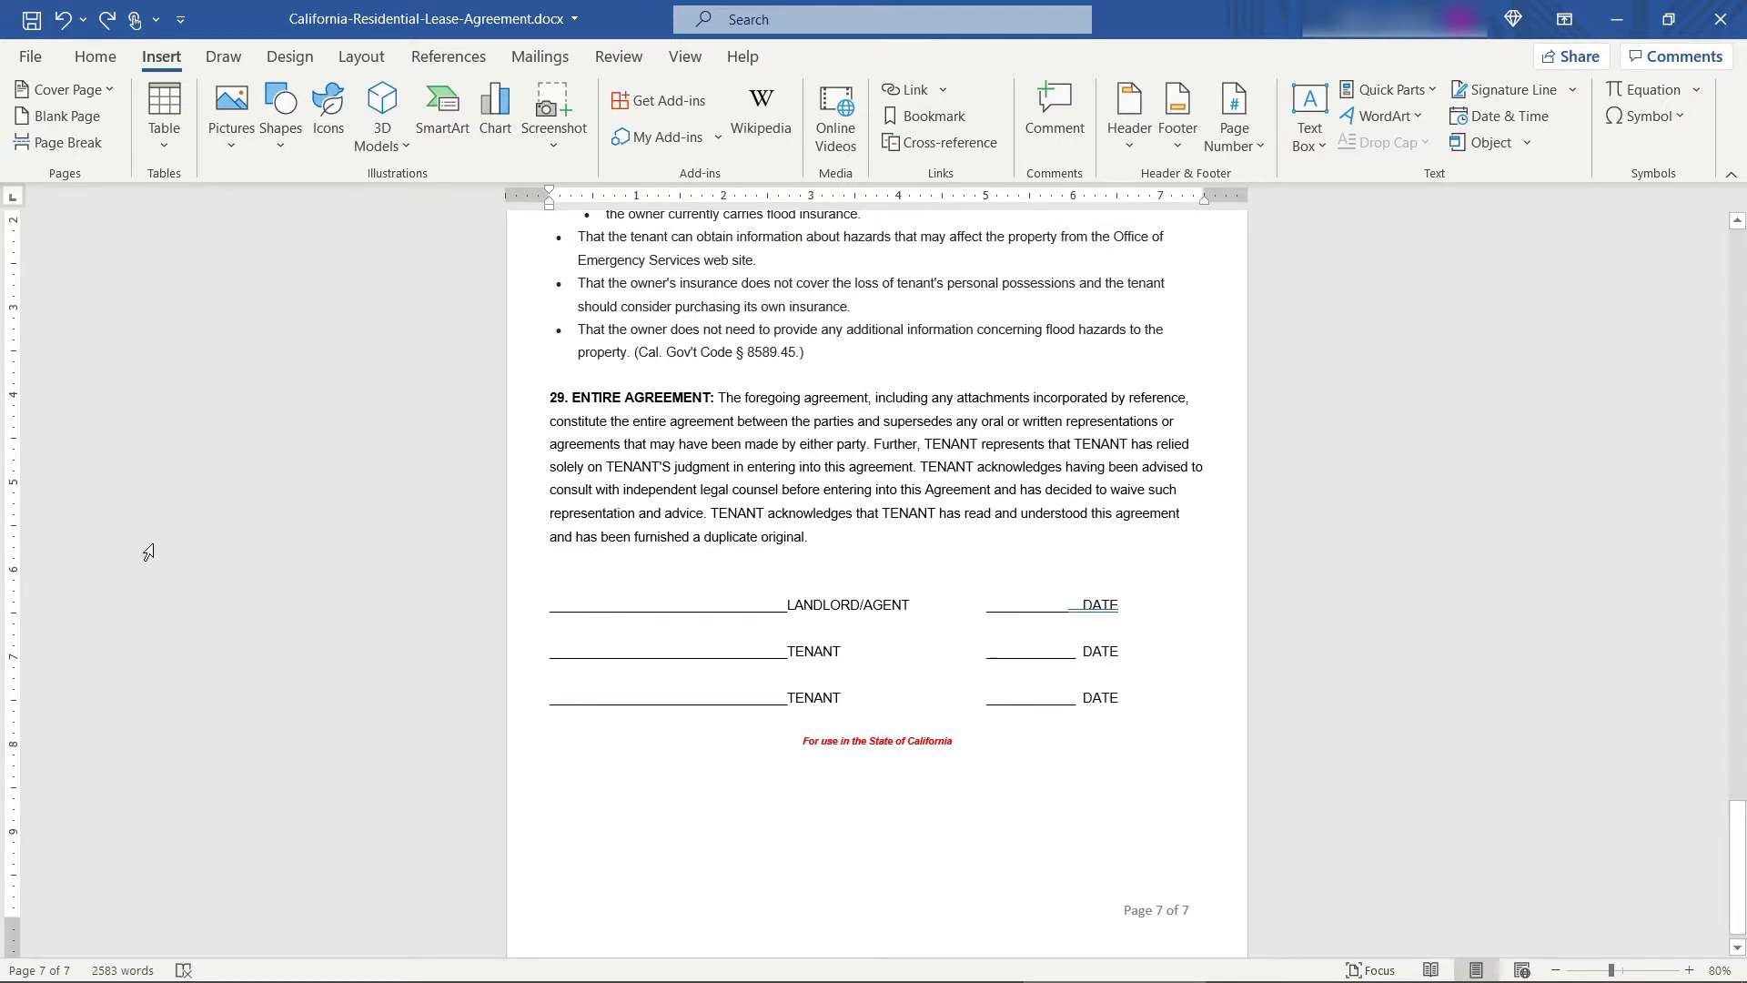
{"action": "left_click", "coordinate": [1428, 93]}
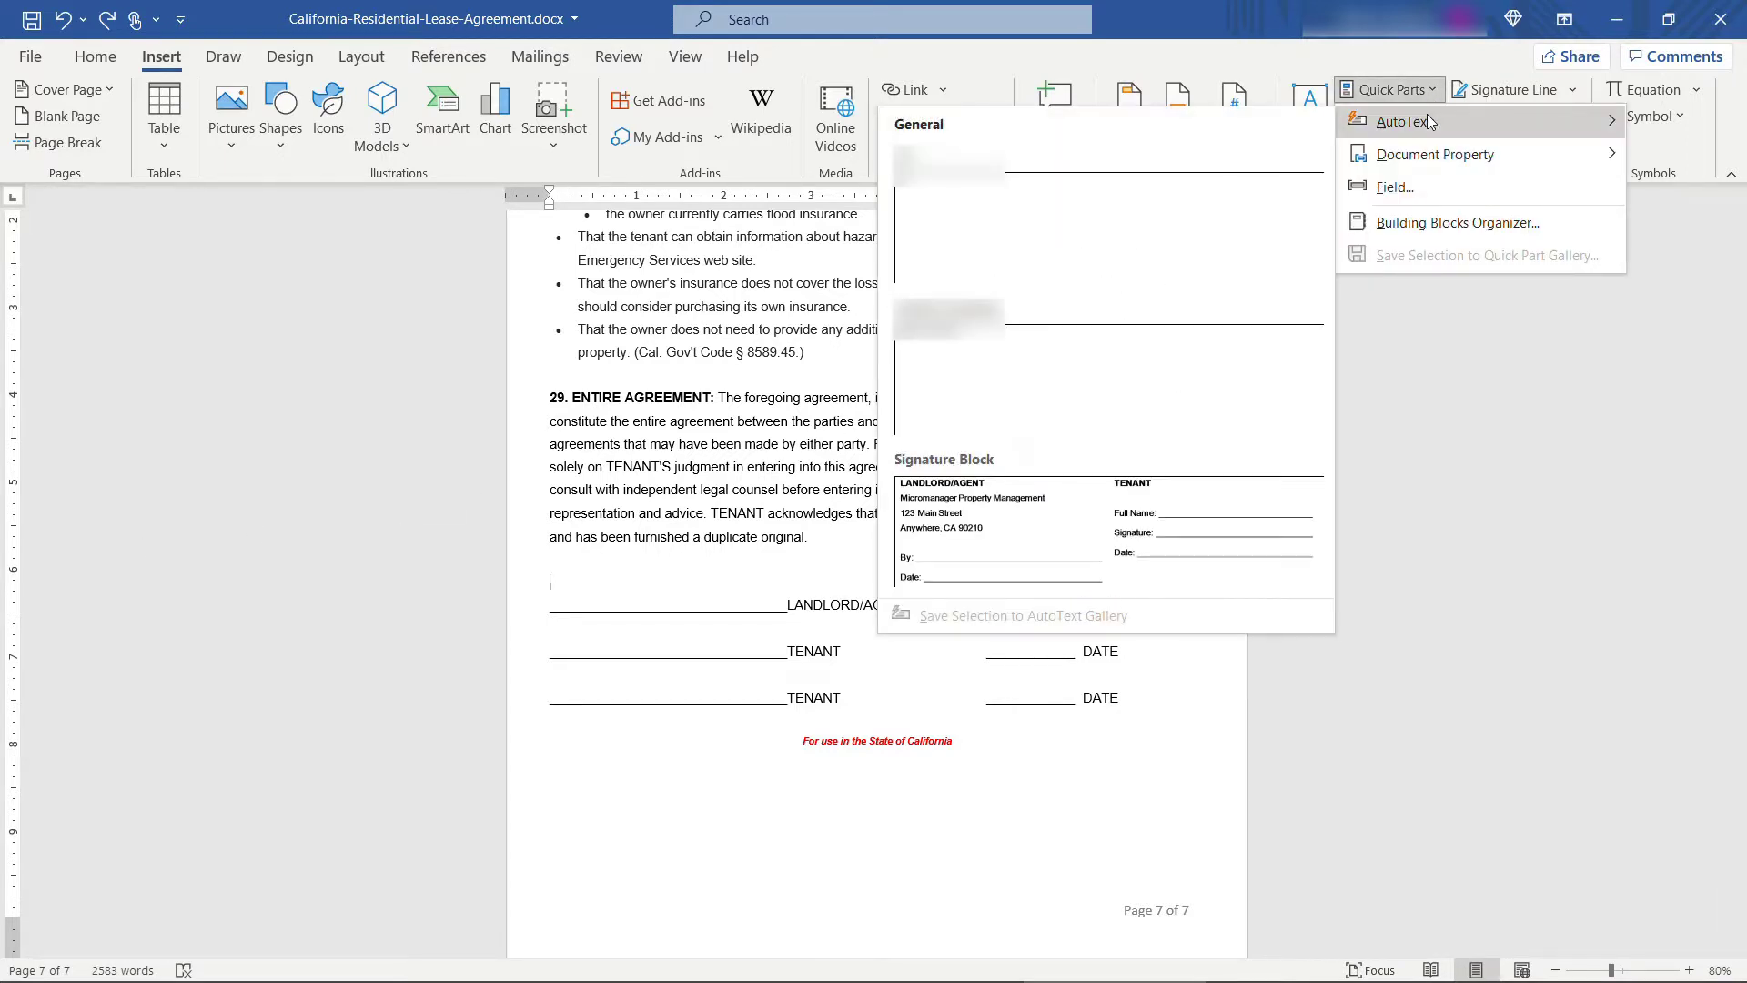
{"action": "left_click", "coordinate": [1033, 546]}
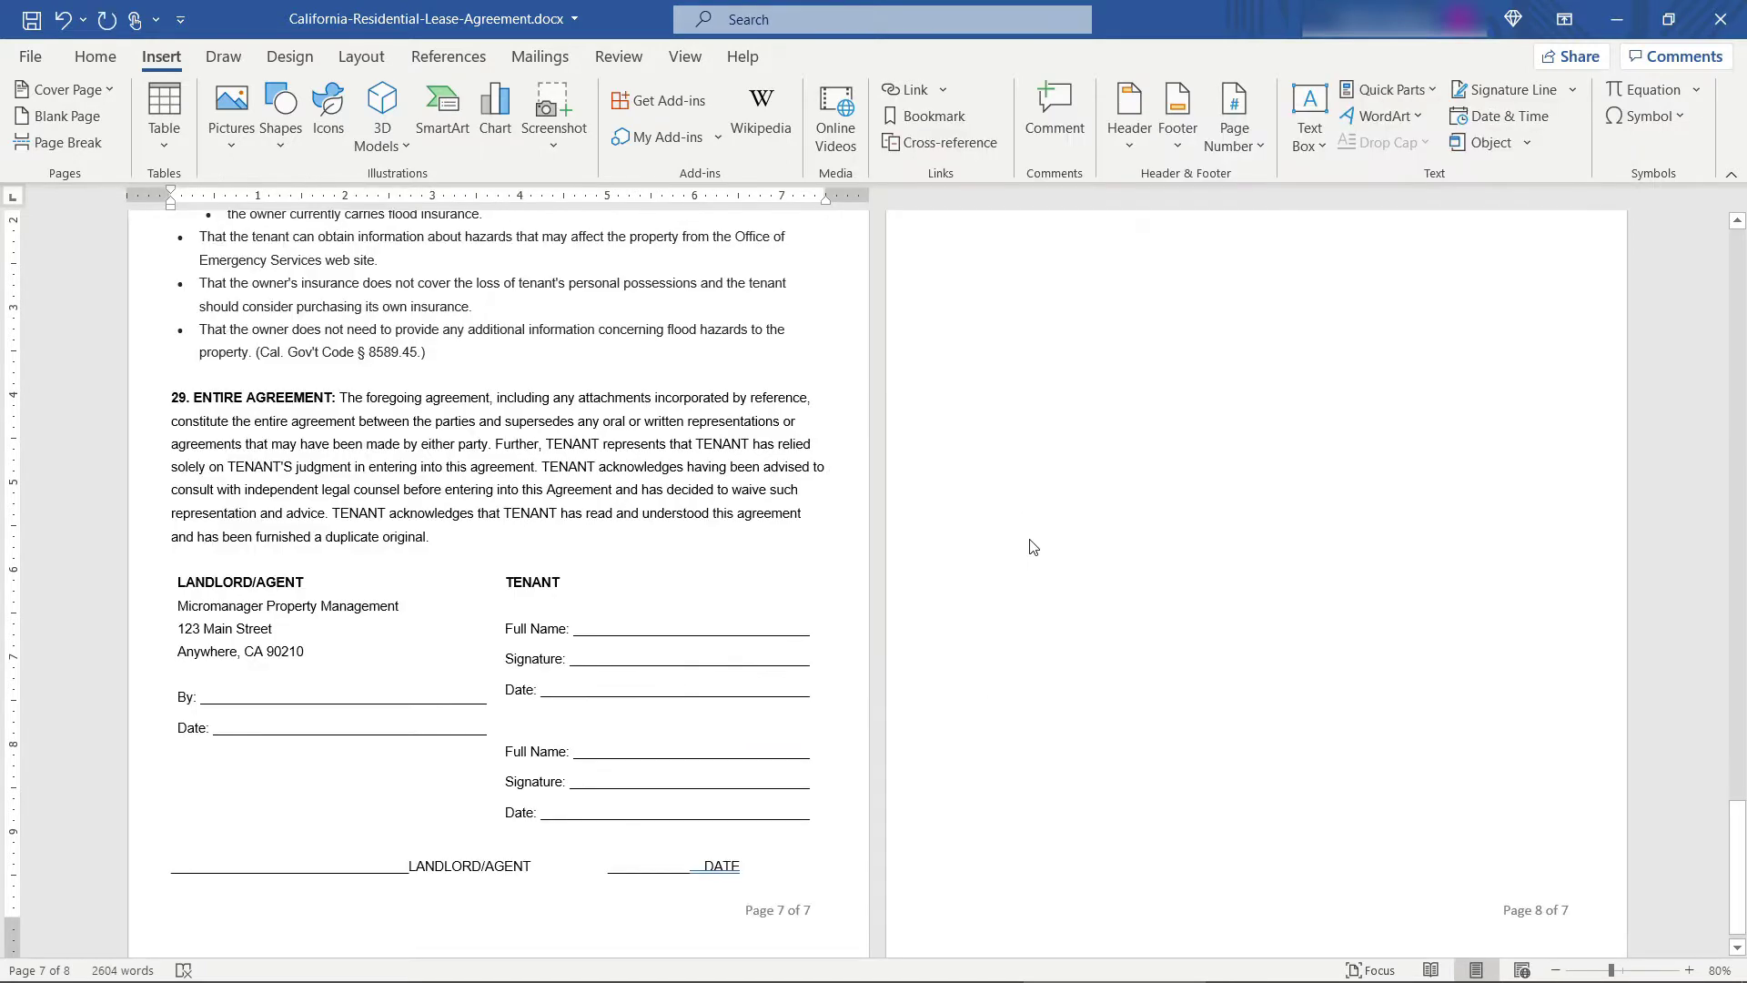
{"action": "left_click_drag", "start_coordinate": [129, 844], "coordinate": [269, 892]}
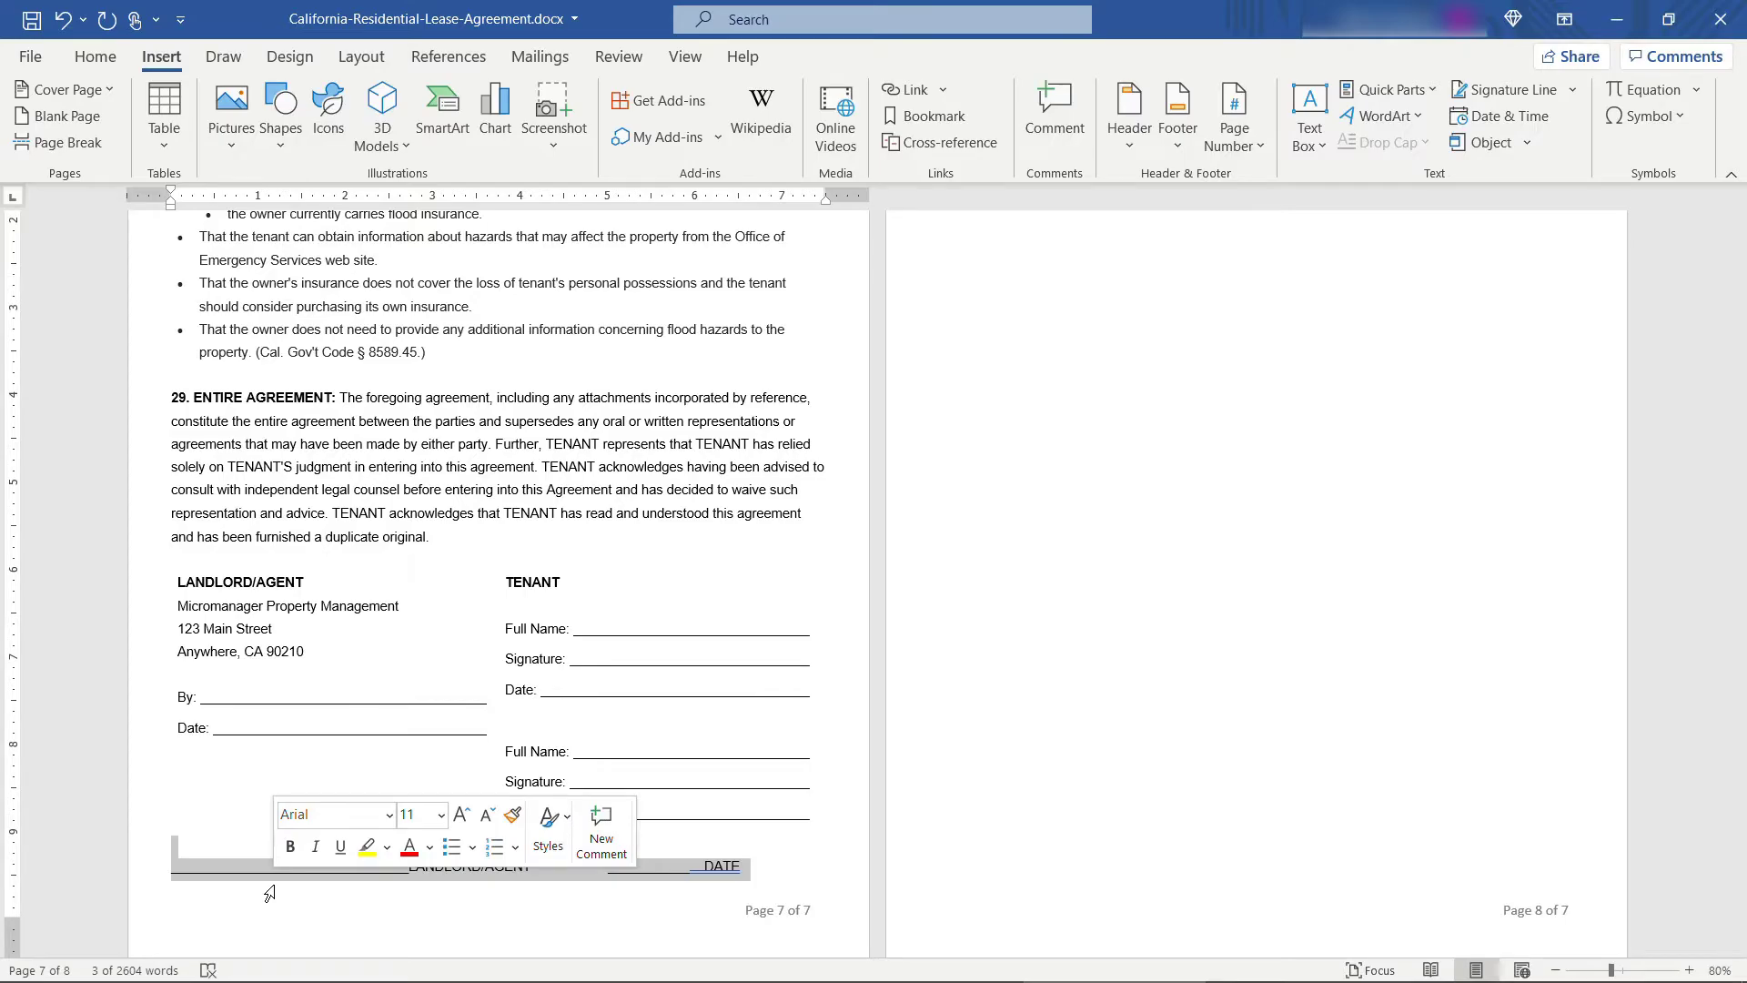
Step: Remove the extra blanks around the LANDLORD: underline on page 1
{"action": "left_click", "coordinate": [371, 692]}
{"action": "left_click_drag", "start_coordinate": [1739, 865], "coordinate": [1717, 257]}
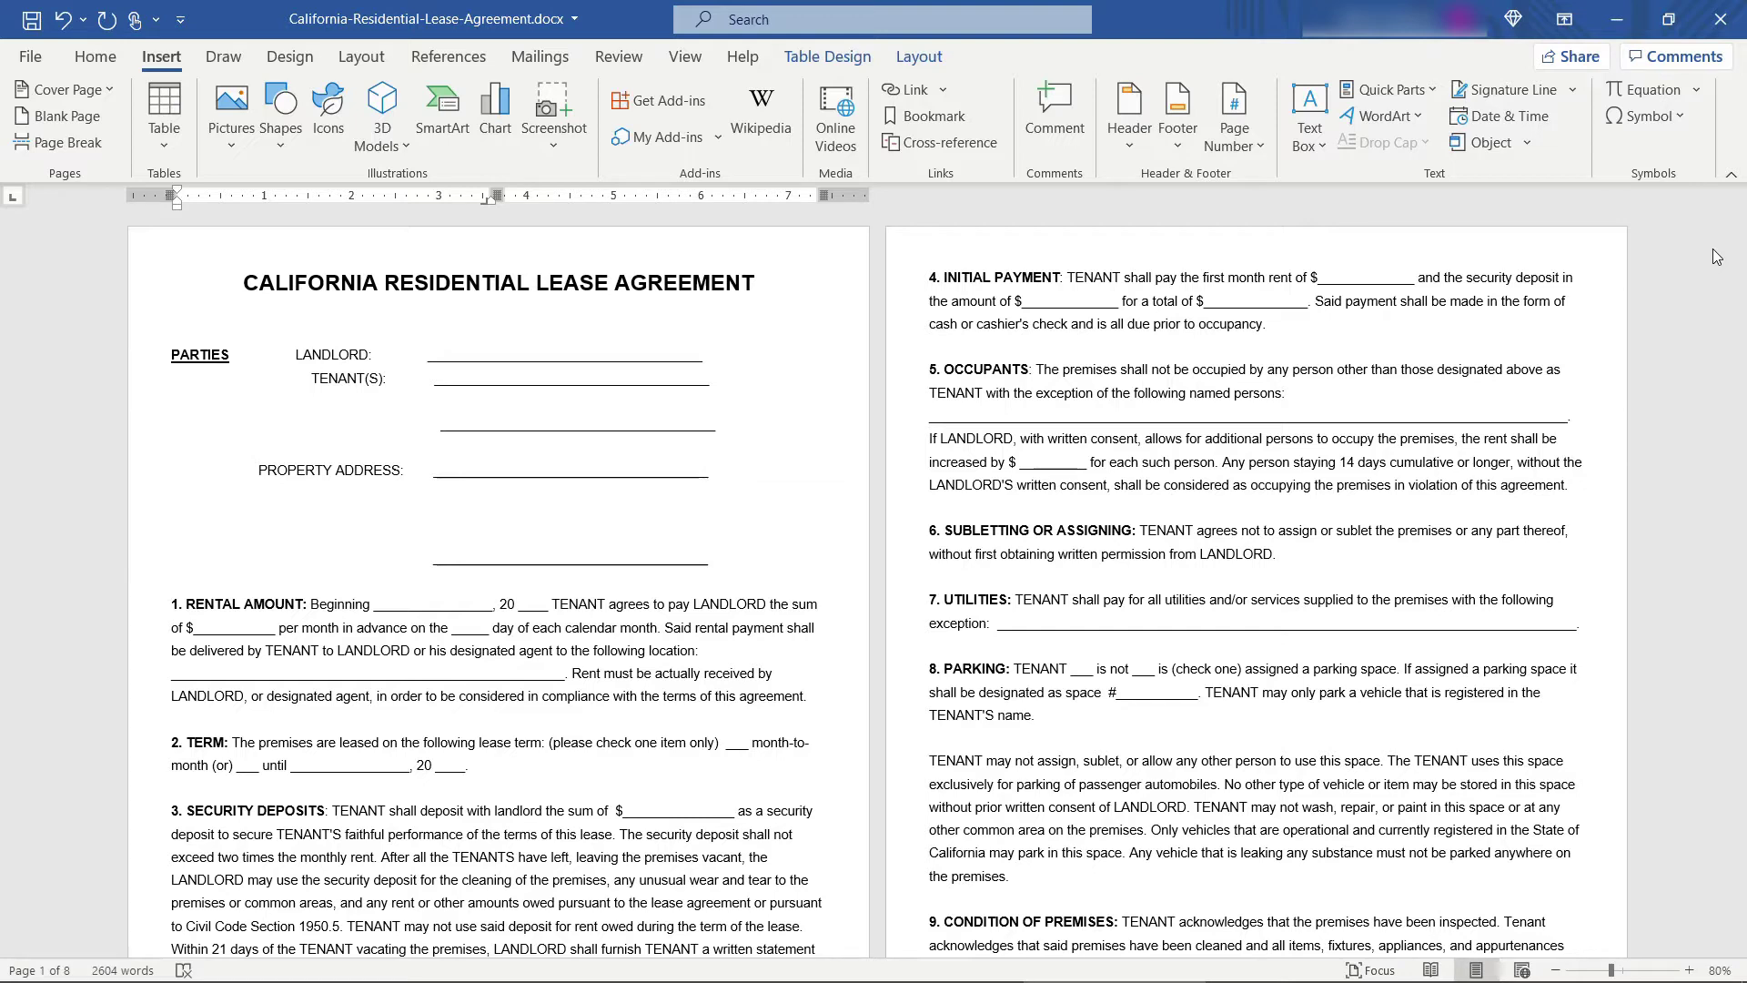
{"action": "left_click", "coordinate": [416, 348]}
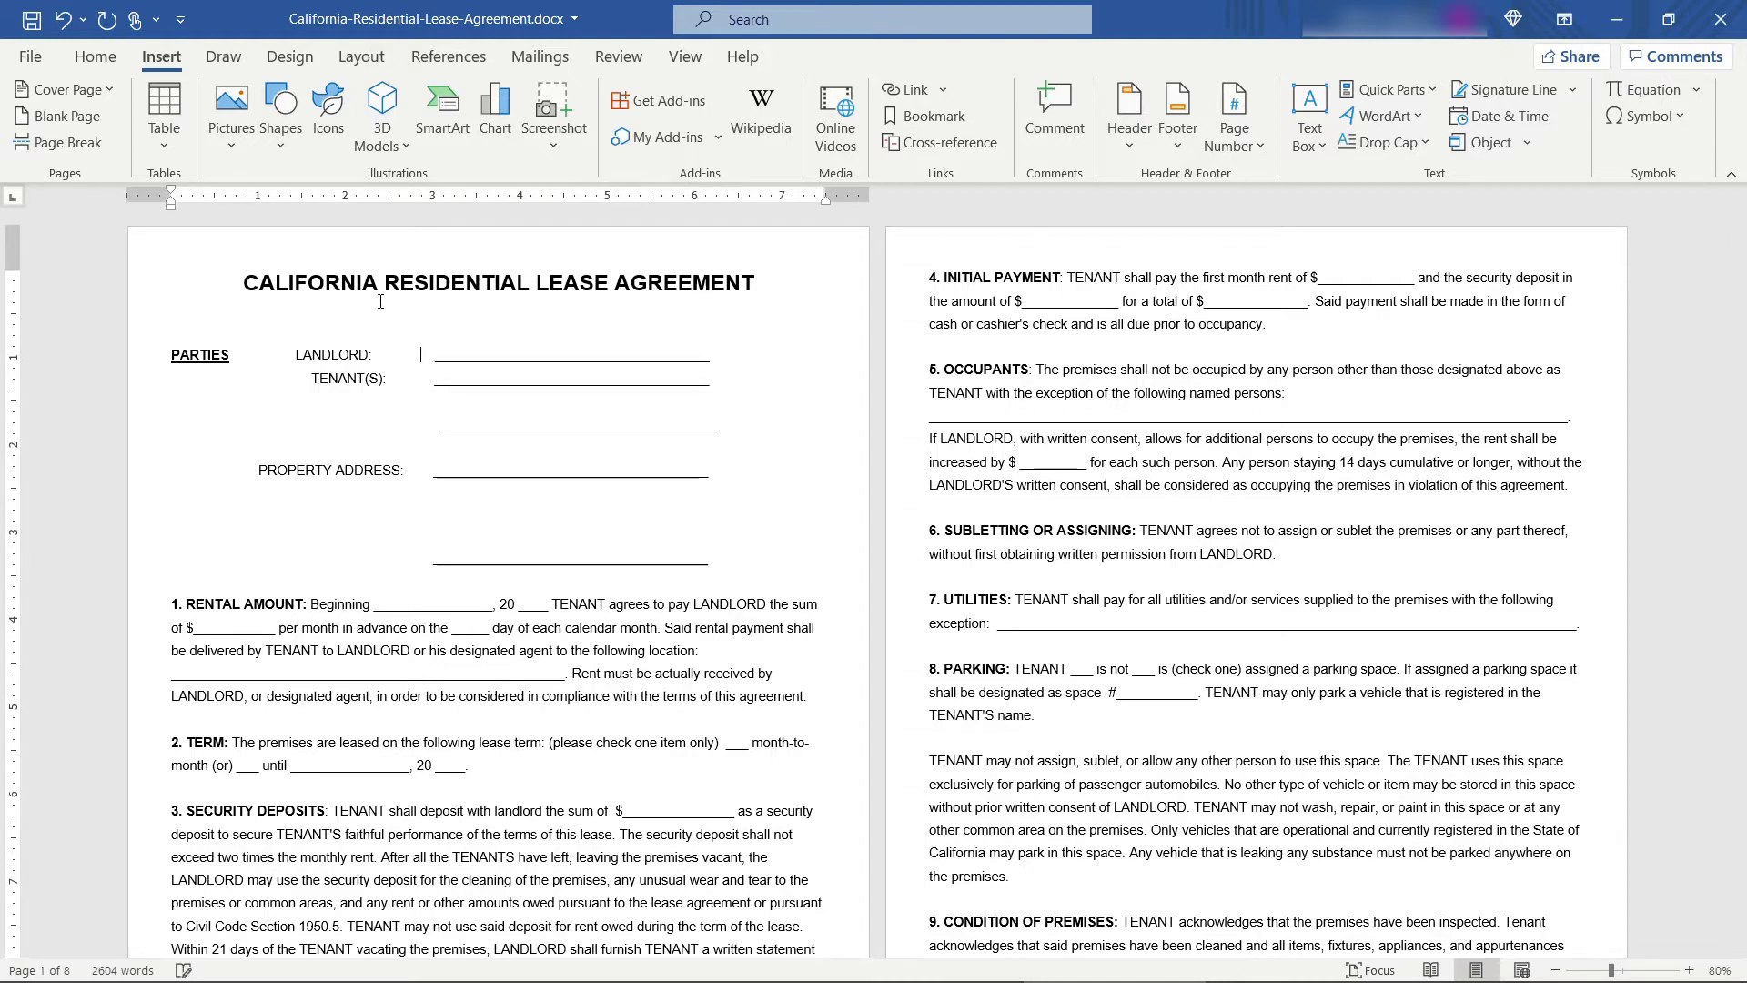
{"action": "key", "text": "BackSpace"}
{"action": "key", "text": "BackSpace"}
{"action": "key", "text": "Delete"}
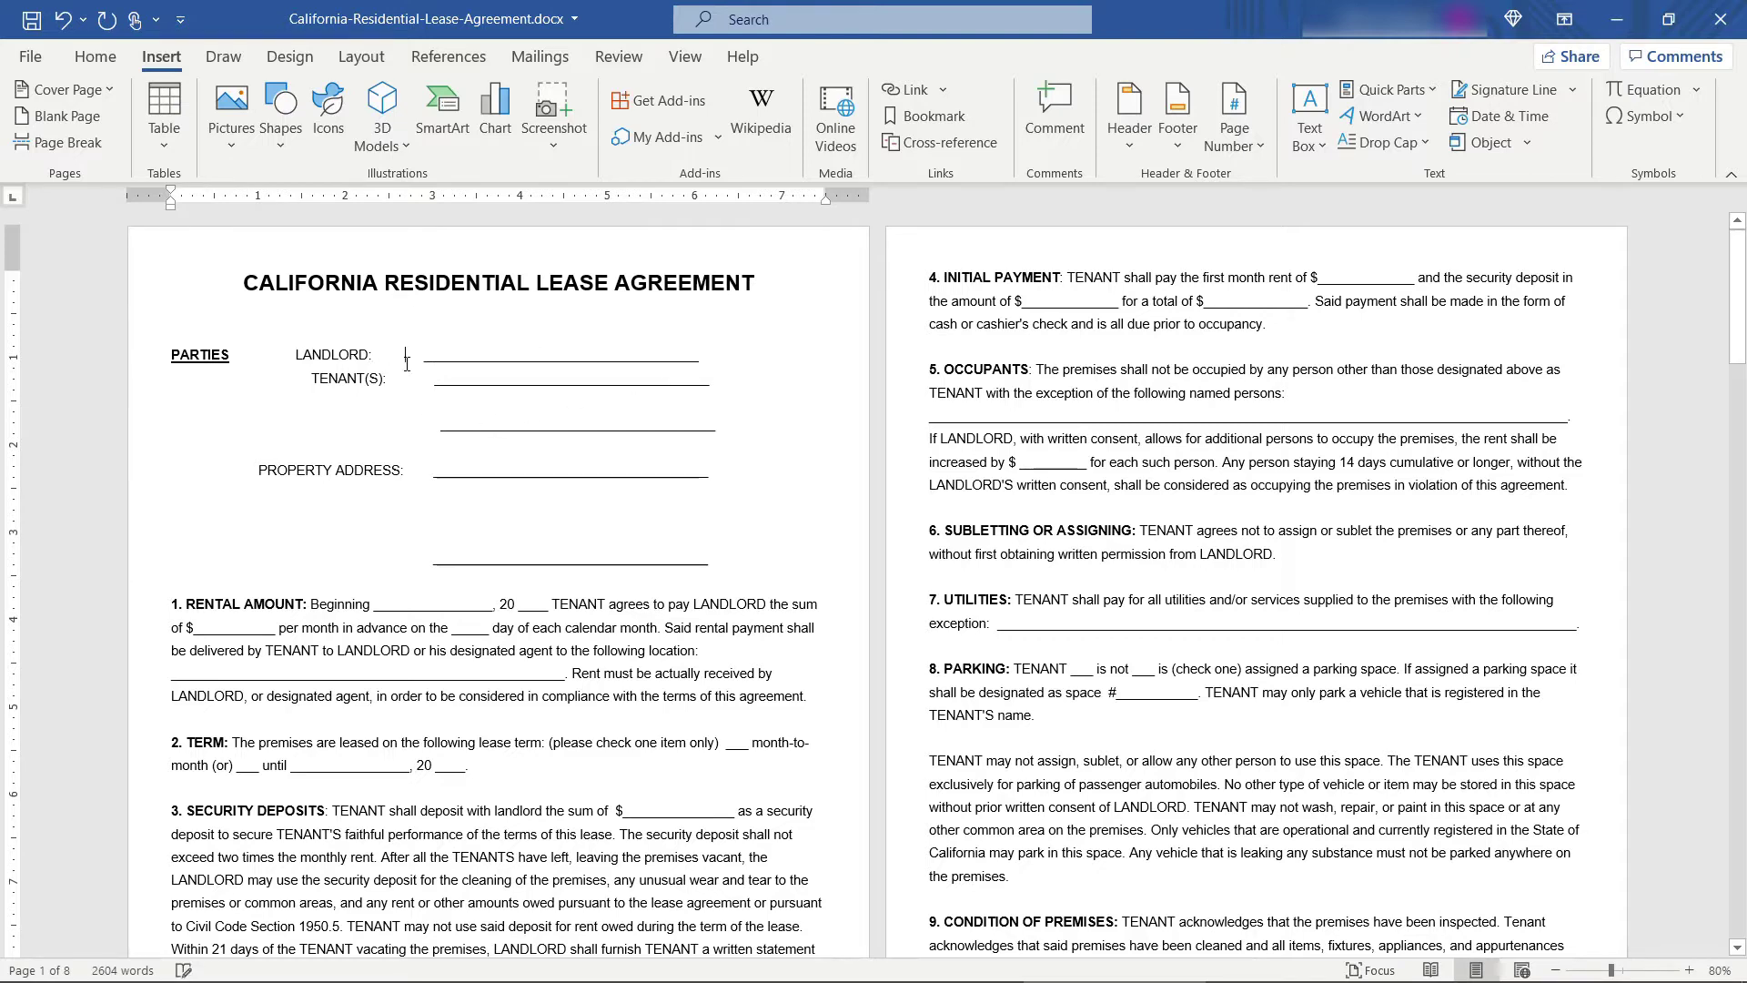
Step: Adjust the spacing before the TENANT(S) underline using a tab
{"action": "left_click", "coordinate": [410, 378]}
{"action": "key", "text": "BackSpace"}
{"action": "key", "text": "BackSpace"}
{"action": "key", "text": "ctrl+z"}
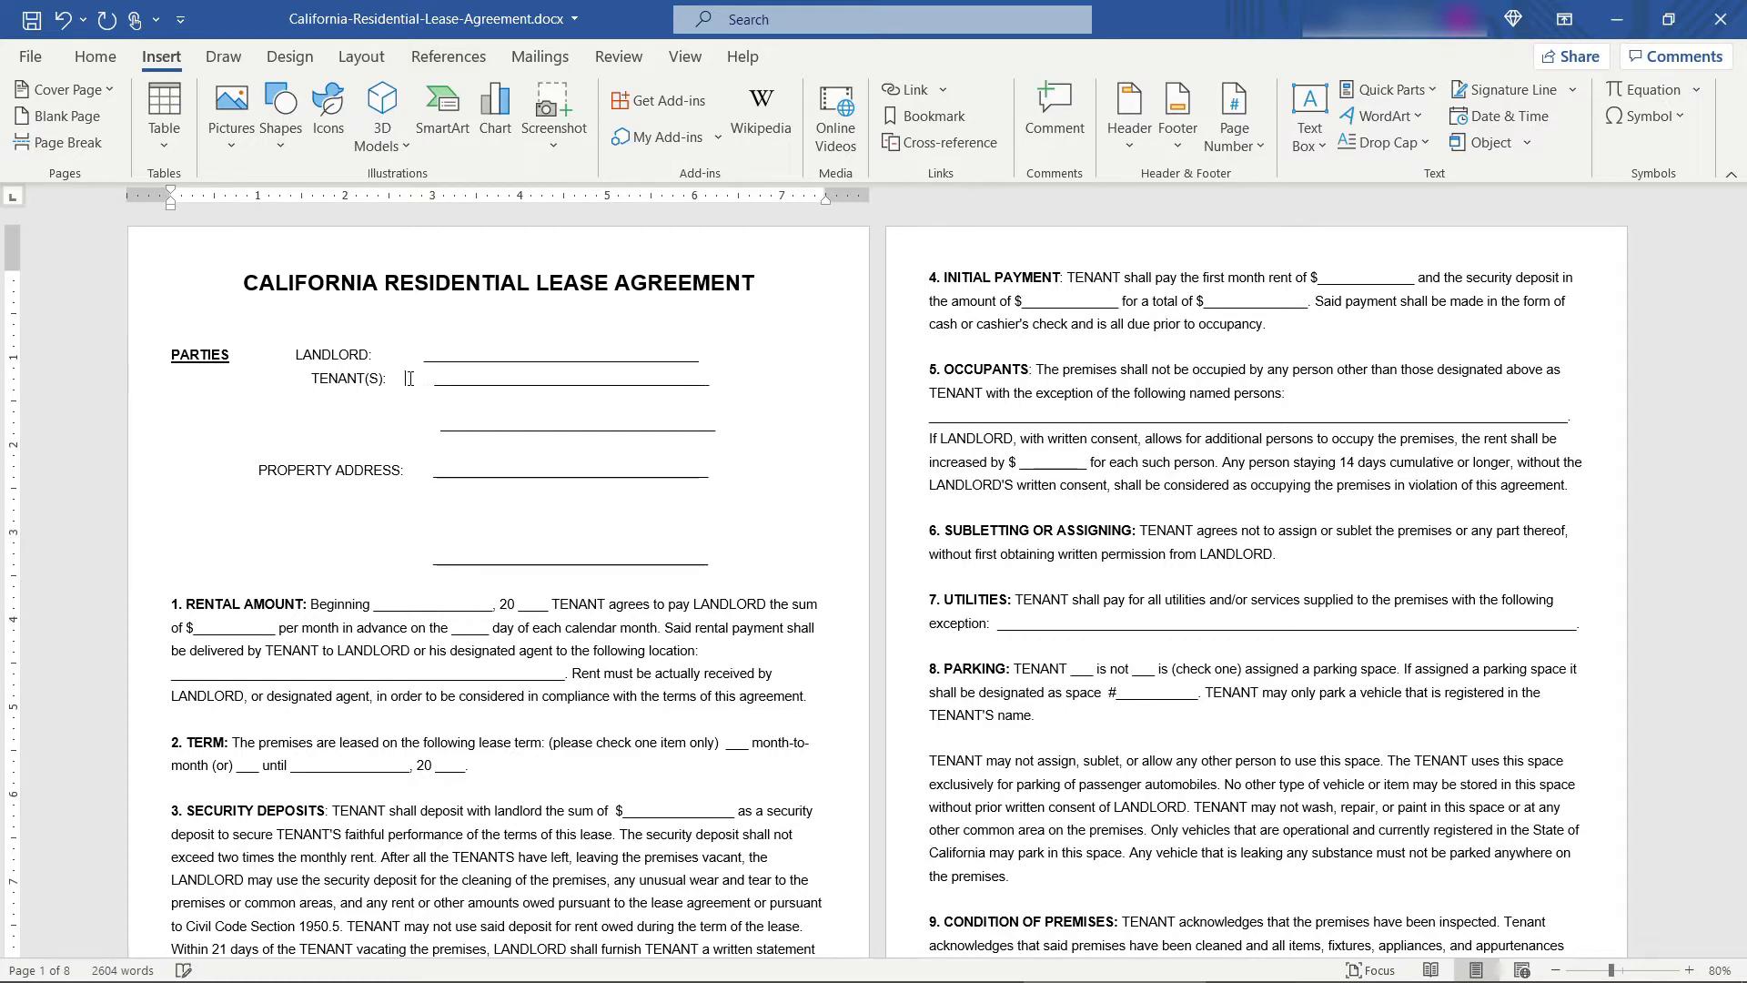
{"action": "key", "text": "Tab"}
{"action": "key", "text": "Delete"}
Step: Indent the LANDLORD: label to the 2-inch mark with a tab
{"action": "left_click", "coordinate": [294, 531]}
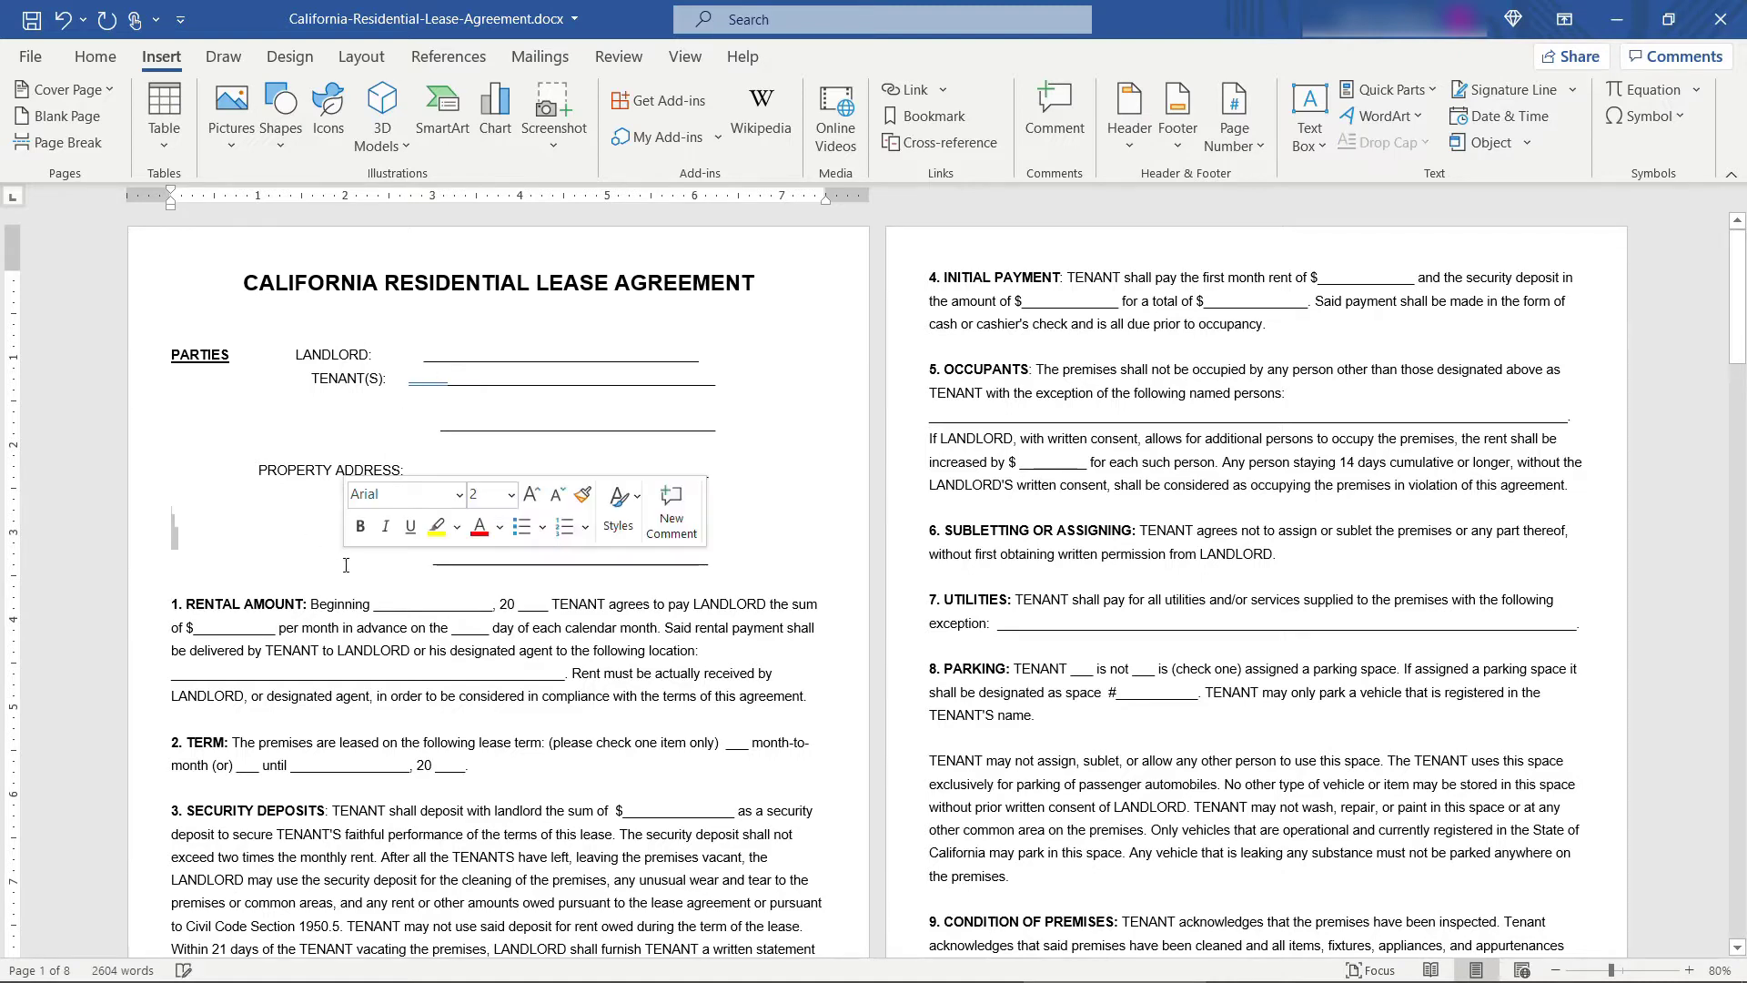
{"action": "left_click", "coordinate": [417, 441]}
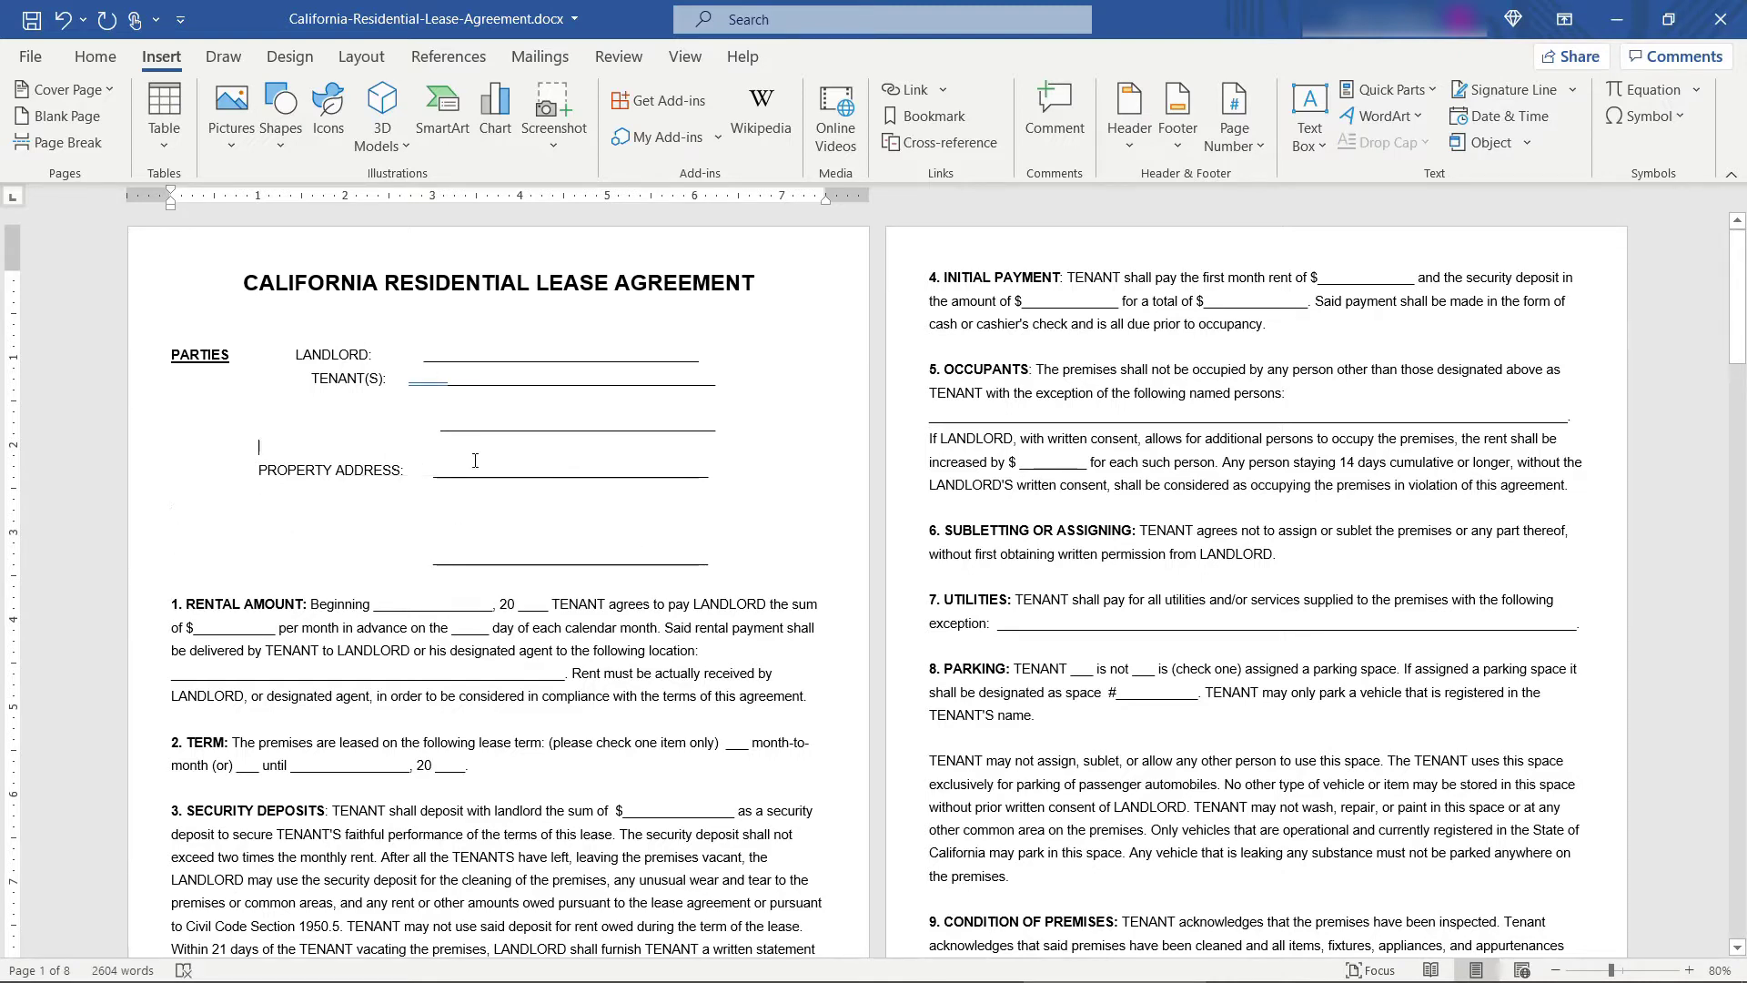
{"action": "left_click", "coordinate": [297, 356]}
{"action": "key", "text": "Tab"}
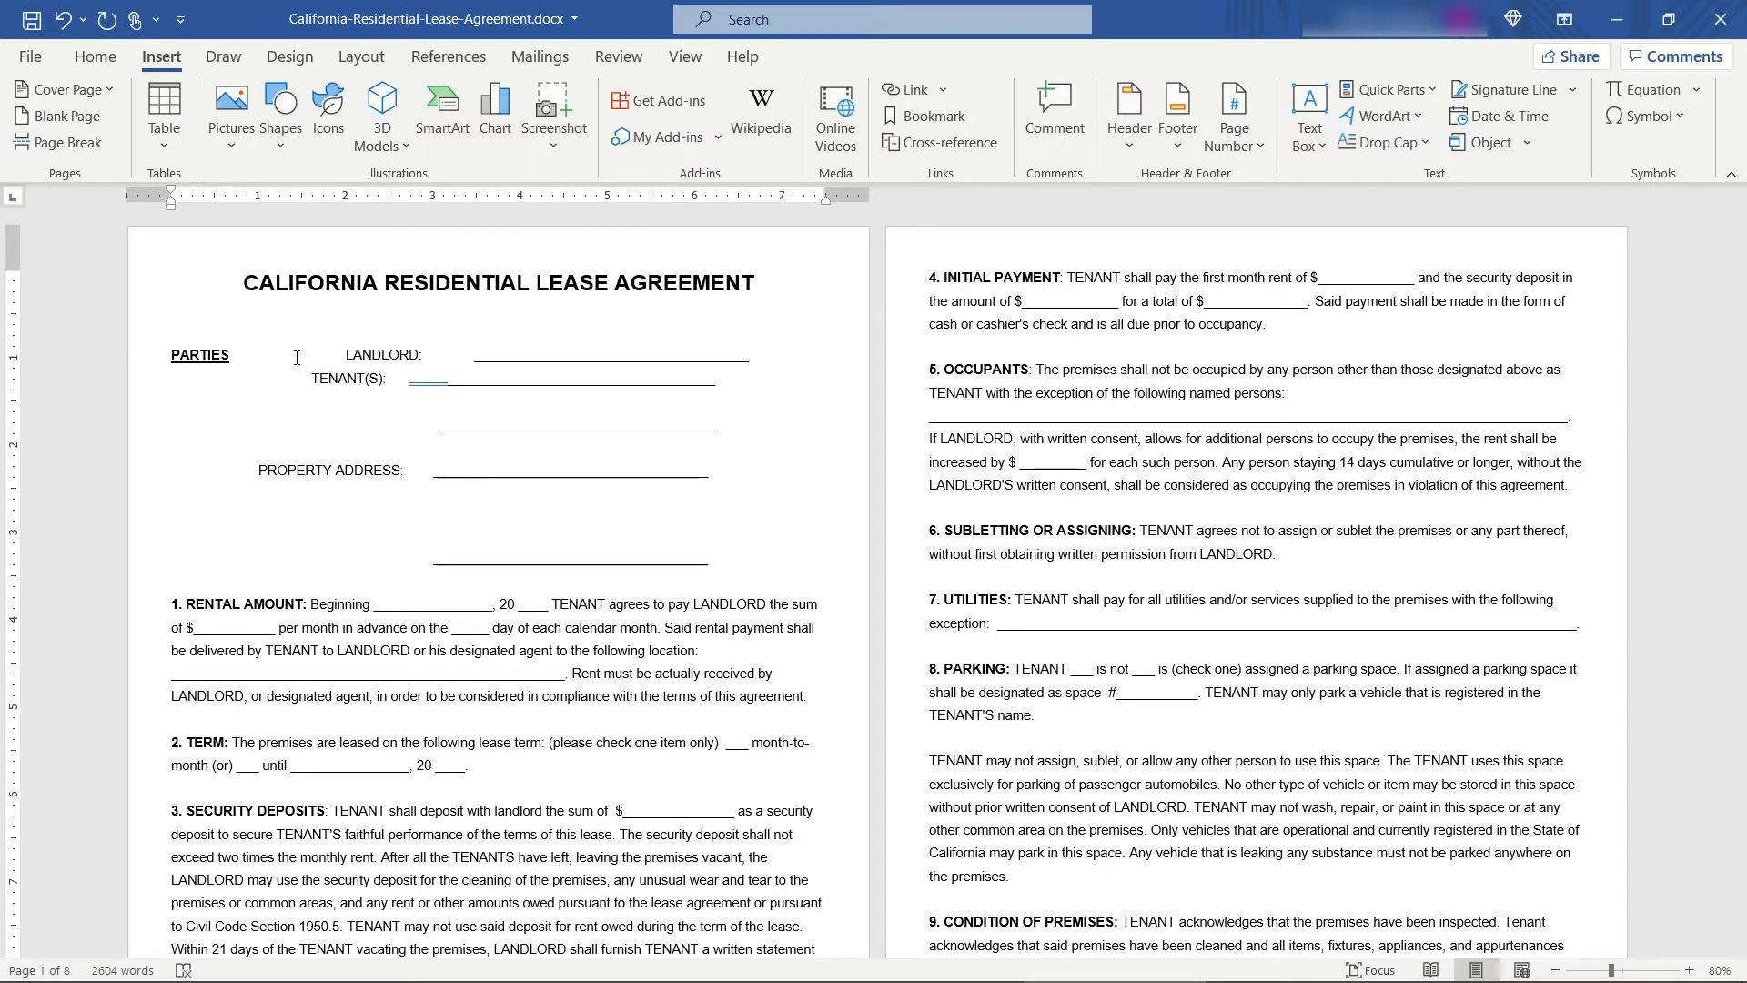
Step: Show formatting marks and enlarge the leading tab on the TENANT(S) line to 14 pt
{"action": "left_click", "coordinate": [92, 60]}
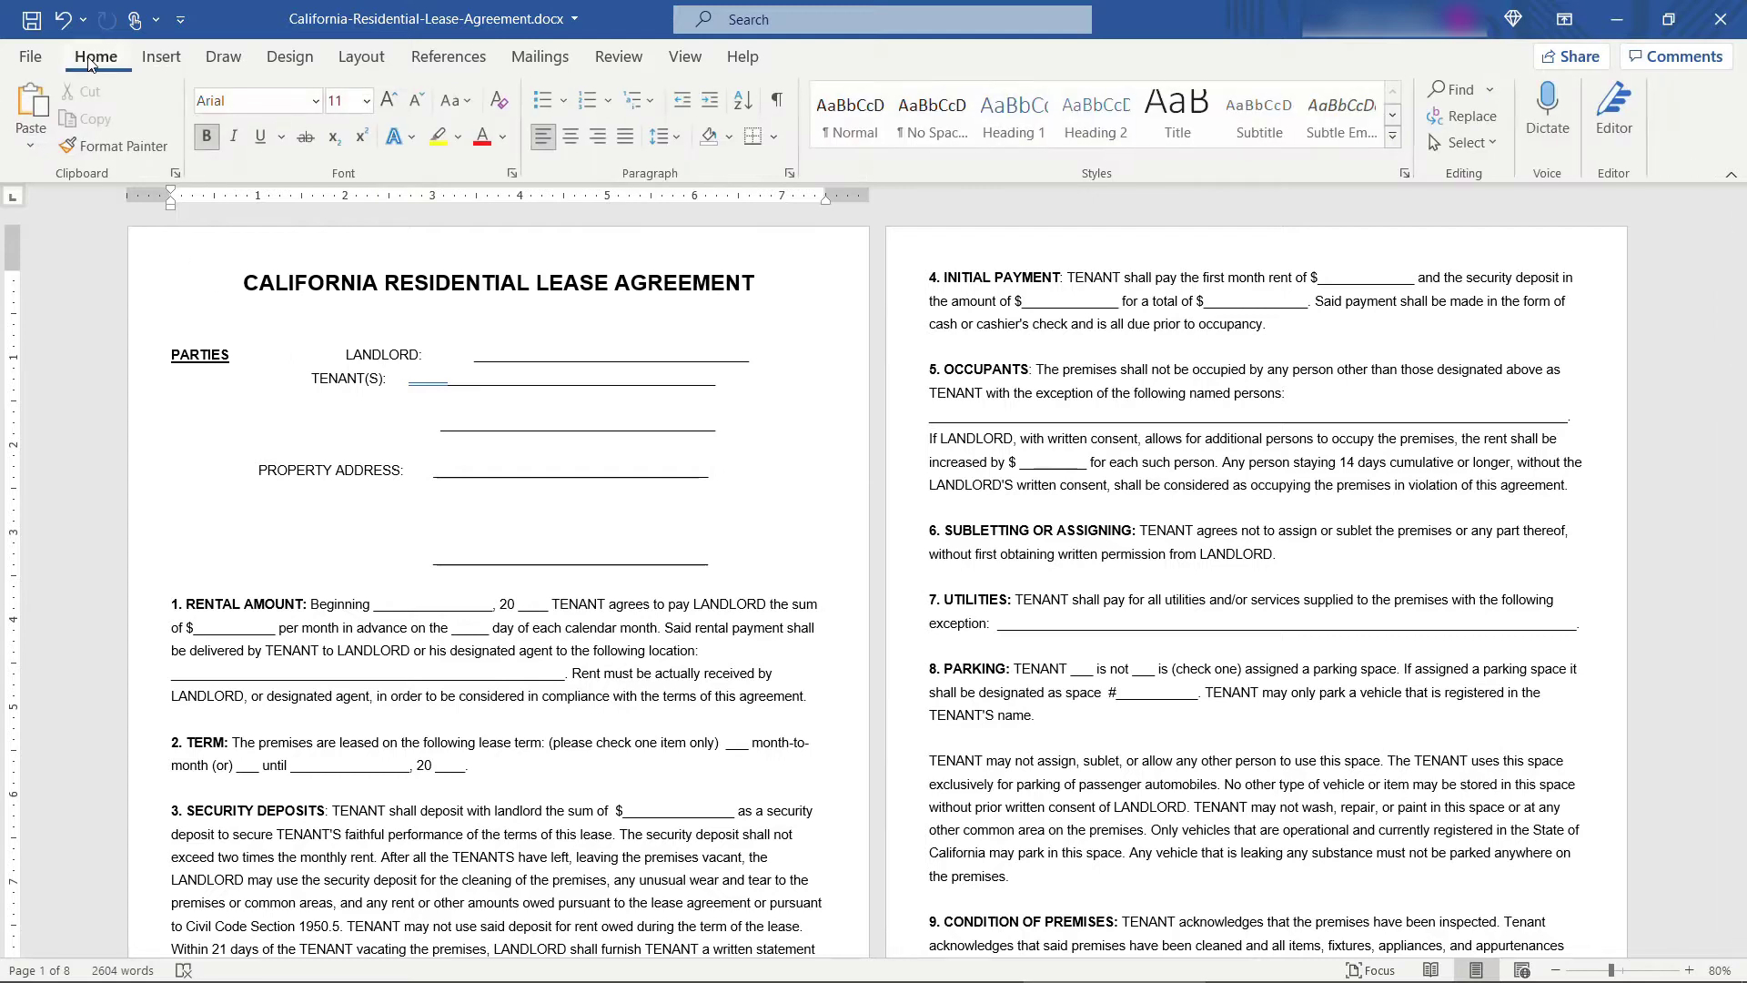
{"action": "left_click", "coordinate": [780, 102]}
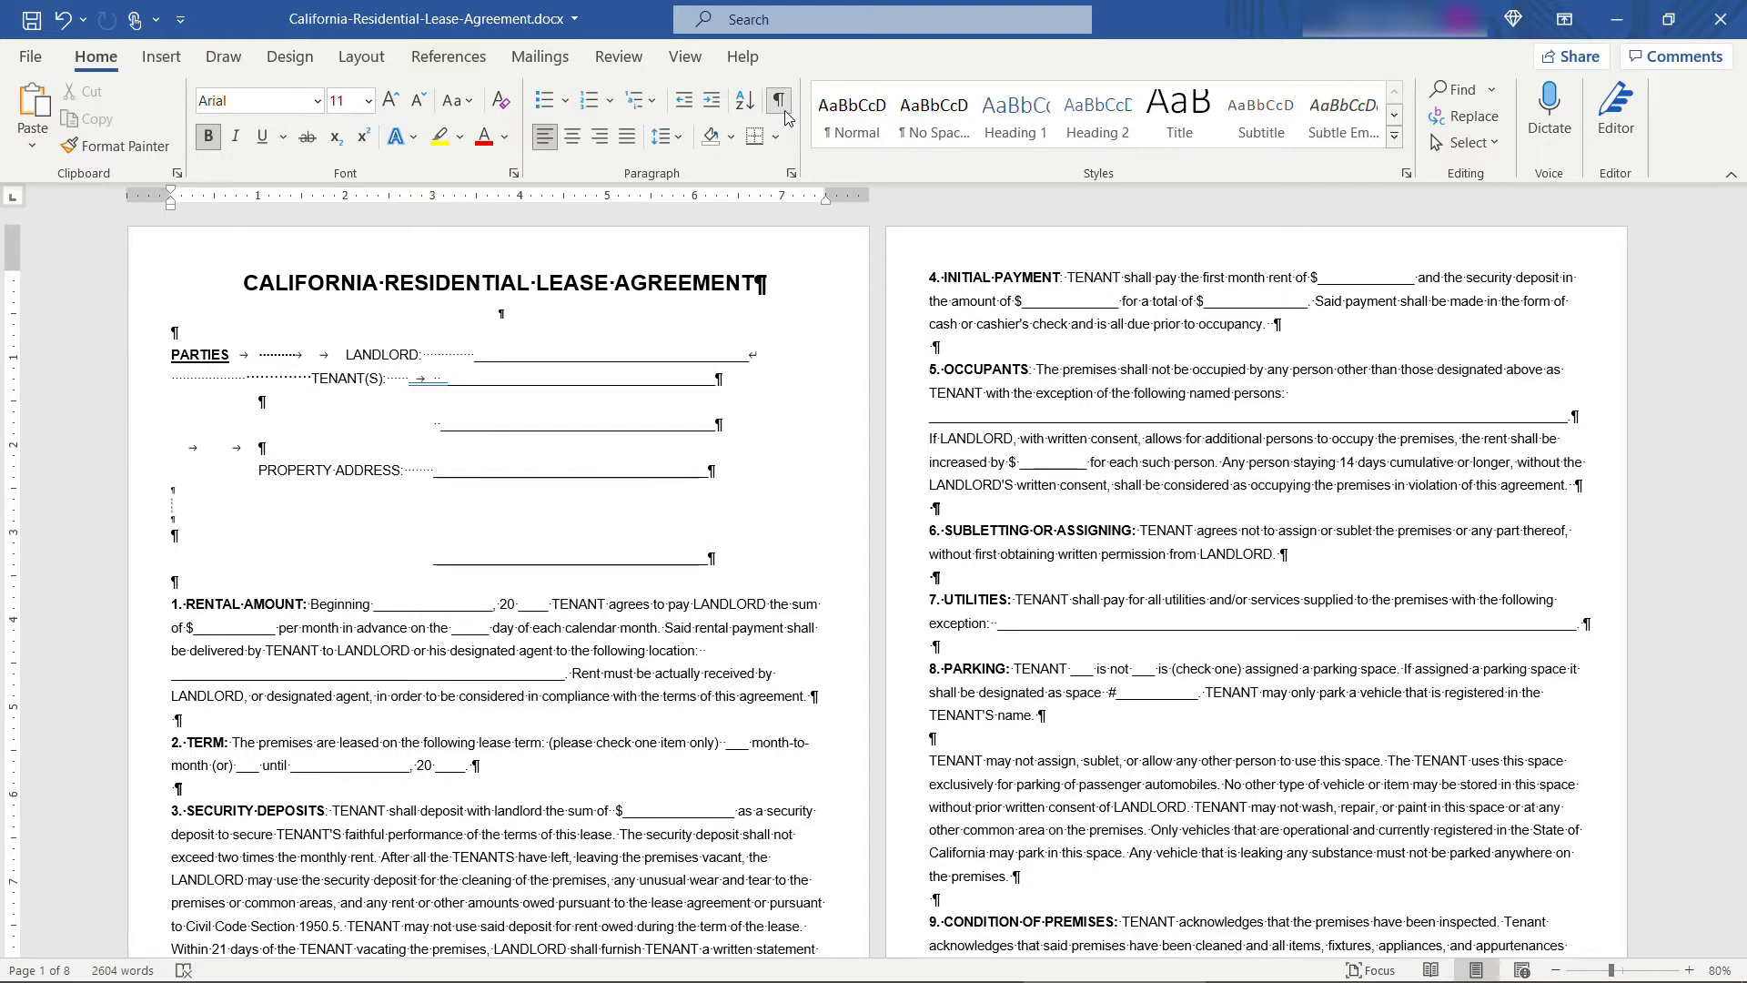
{"action": "double_click", "coordinate": [324, 356]}
{"action": "double_click", "coordinate": [422, 379]}
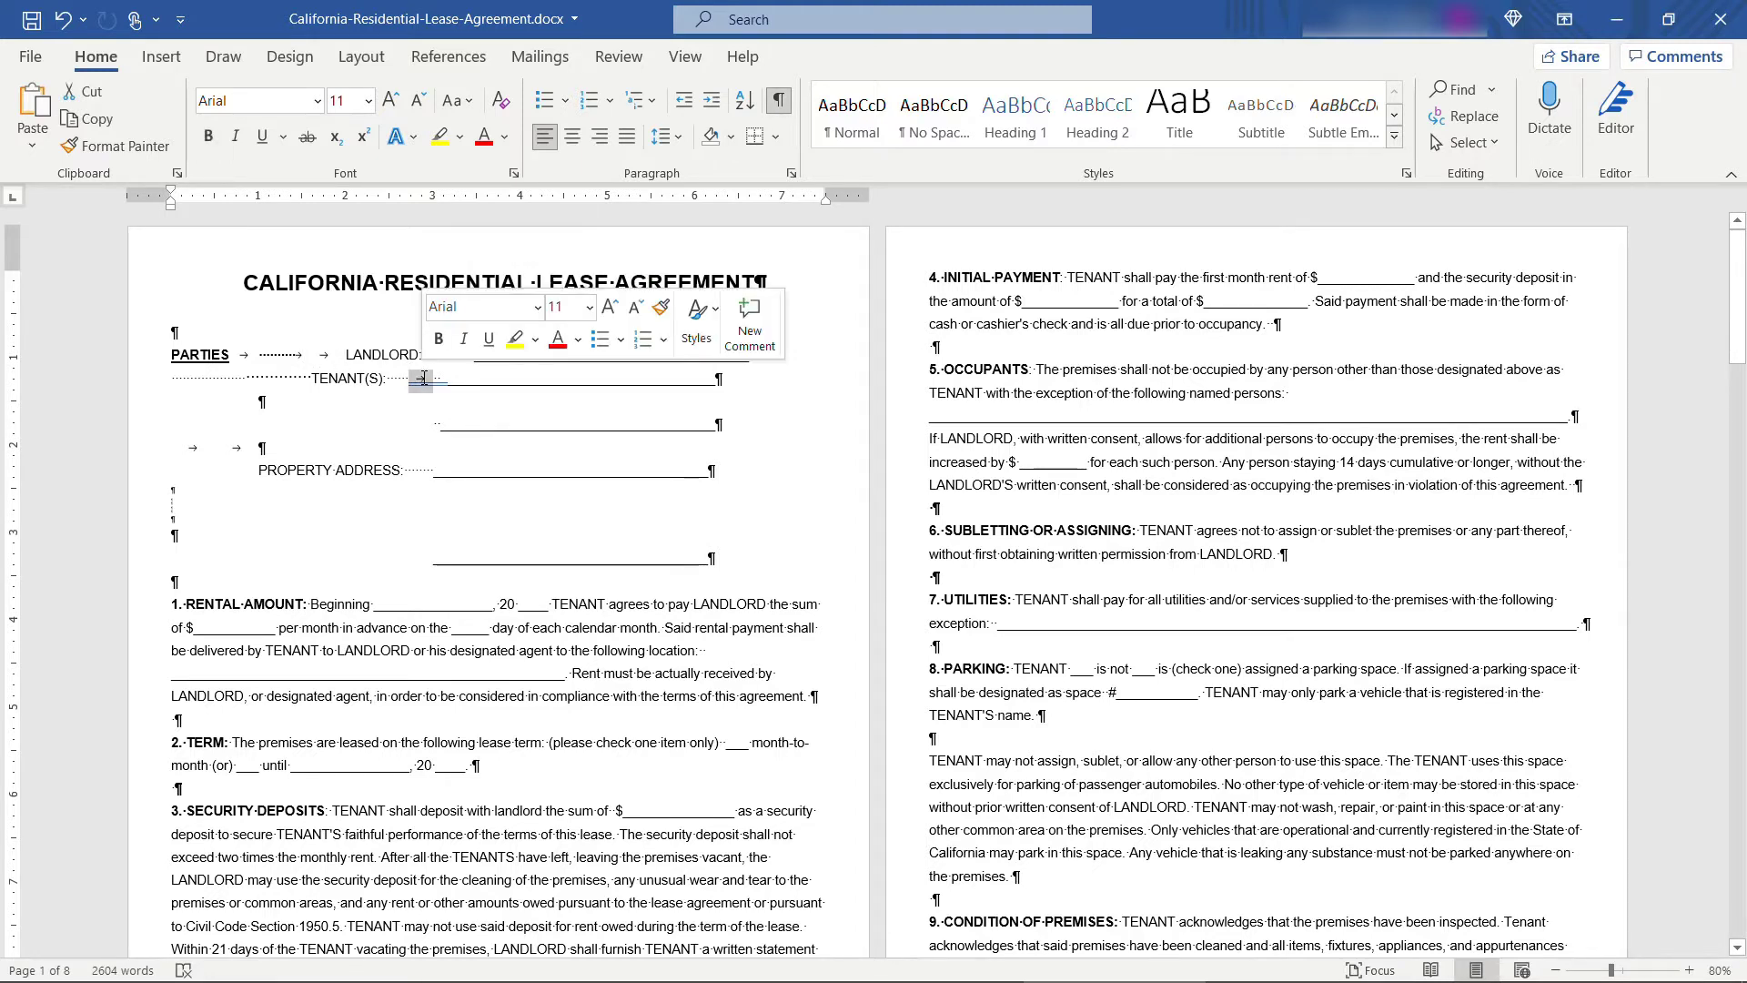
{"action": "double_click", "coordinate": [227, 379]}
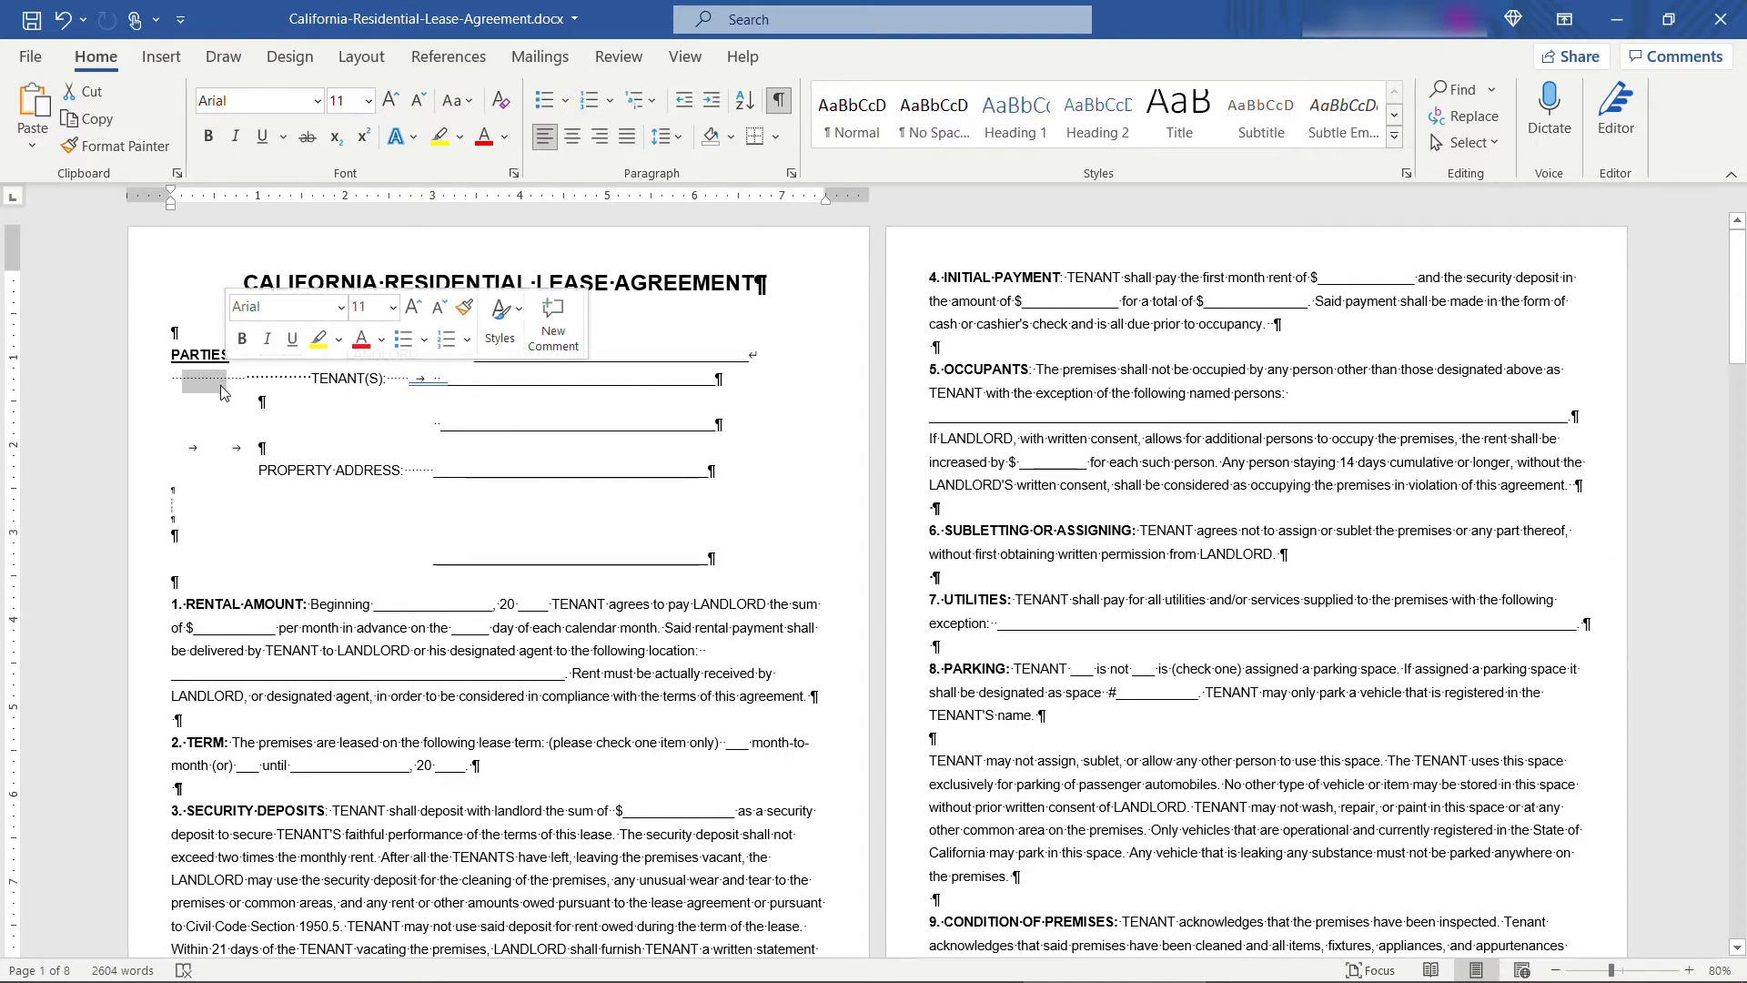
{"action": "key", "text": "ctrl+shift+period"}
{"action": "key", "text": "ctrl+shift+period"}
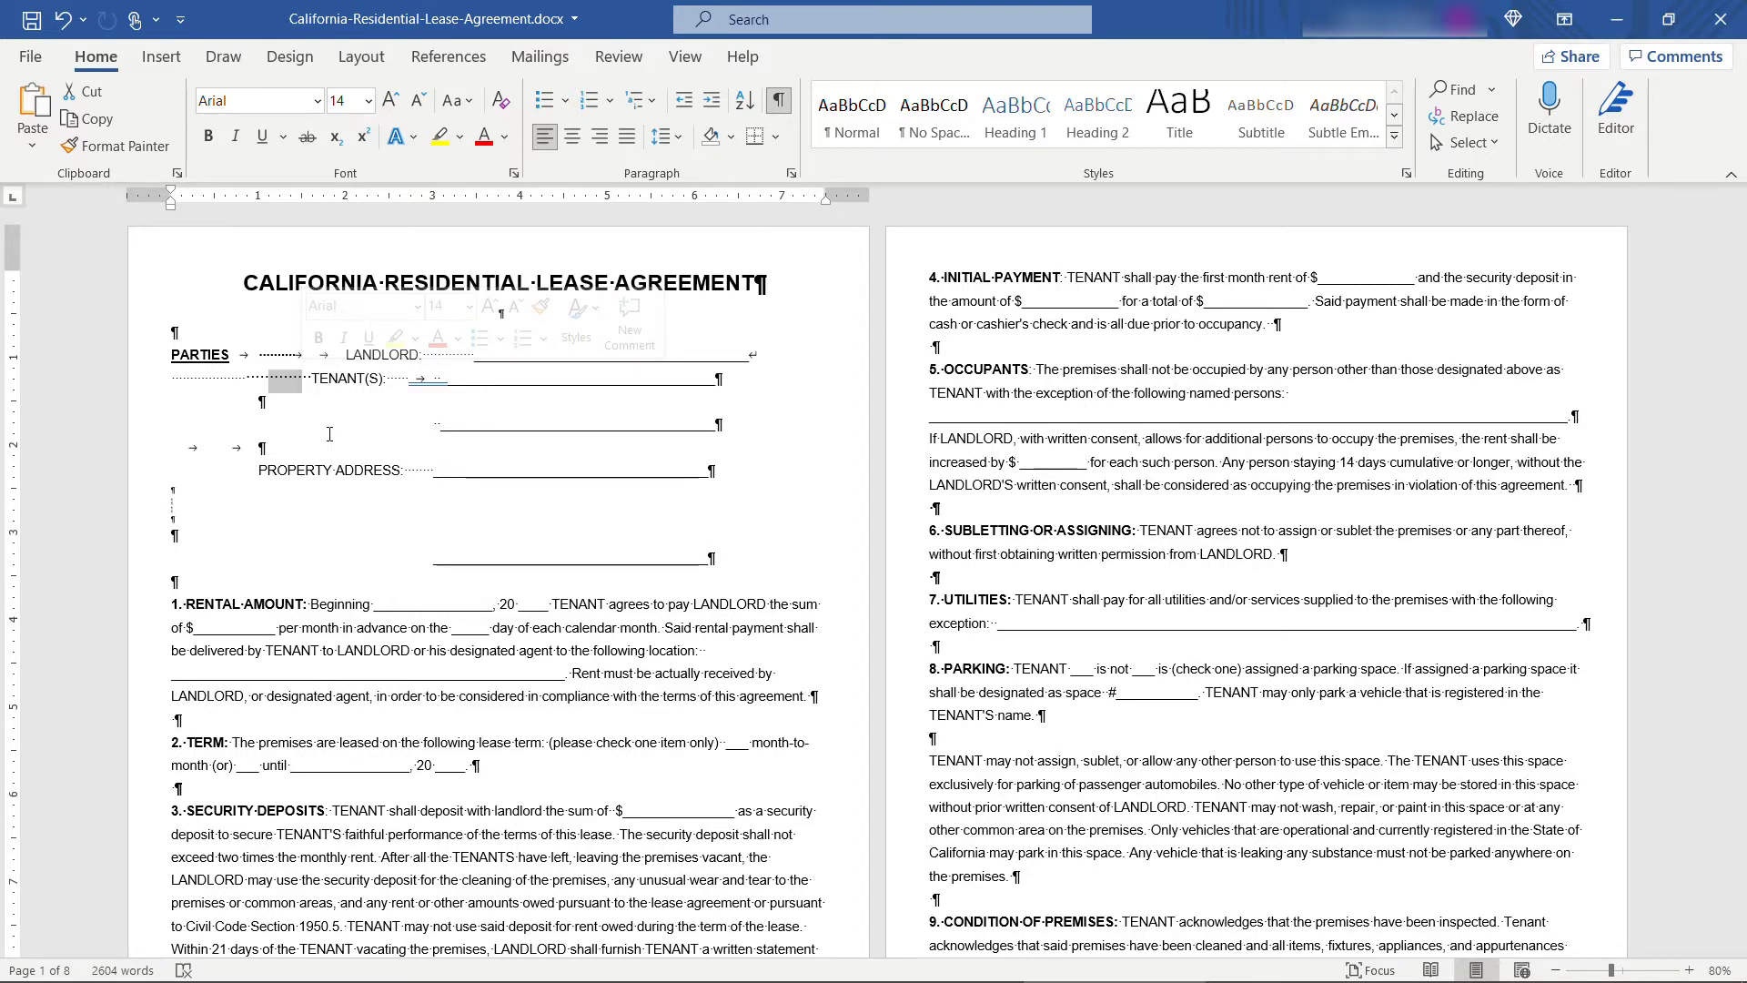
Step: Clear the stray tabs and spaces from the blank lines in the PARTIES section
{"action": "left_click_drag", "start_coordinate": [748, 357], "coordinate": [775, 361]}
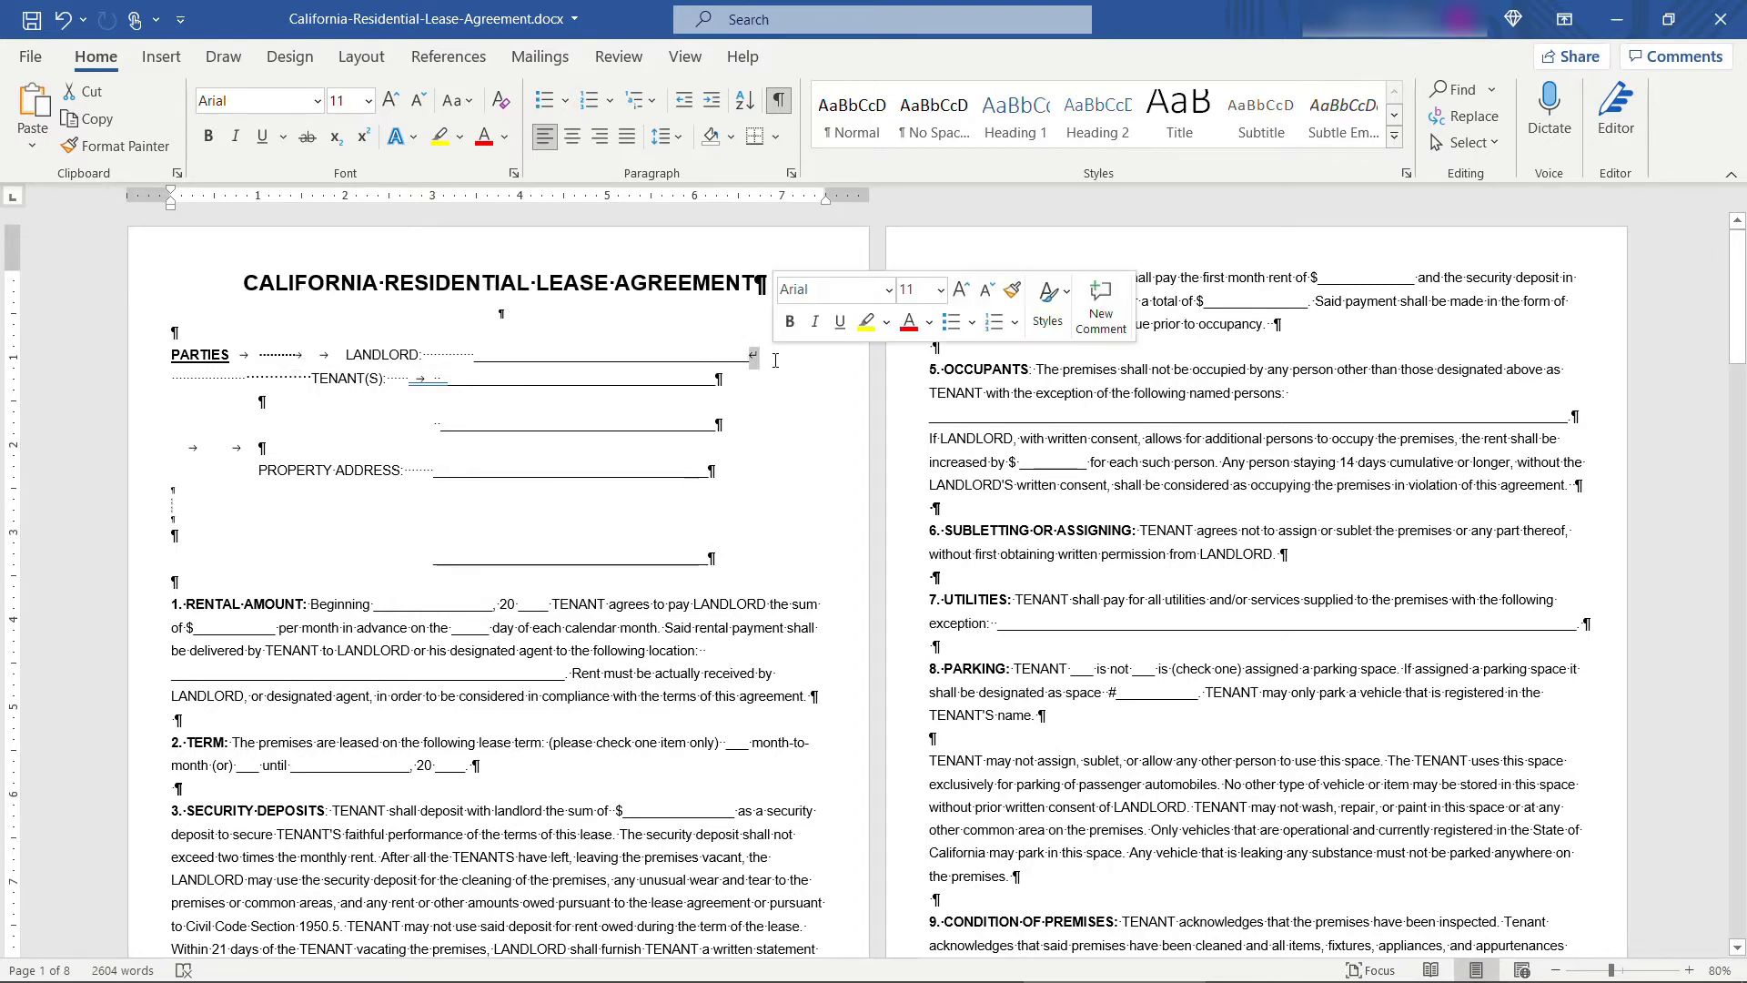
{"action": "left_click", "coordinate": [732, 384]}
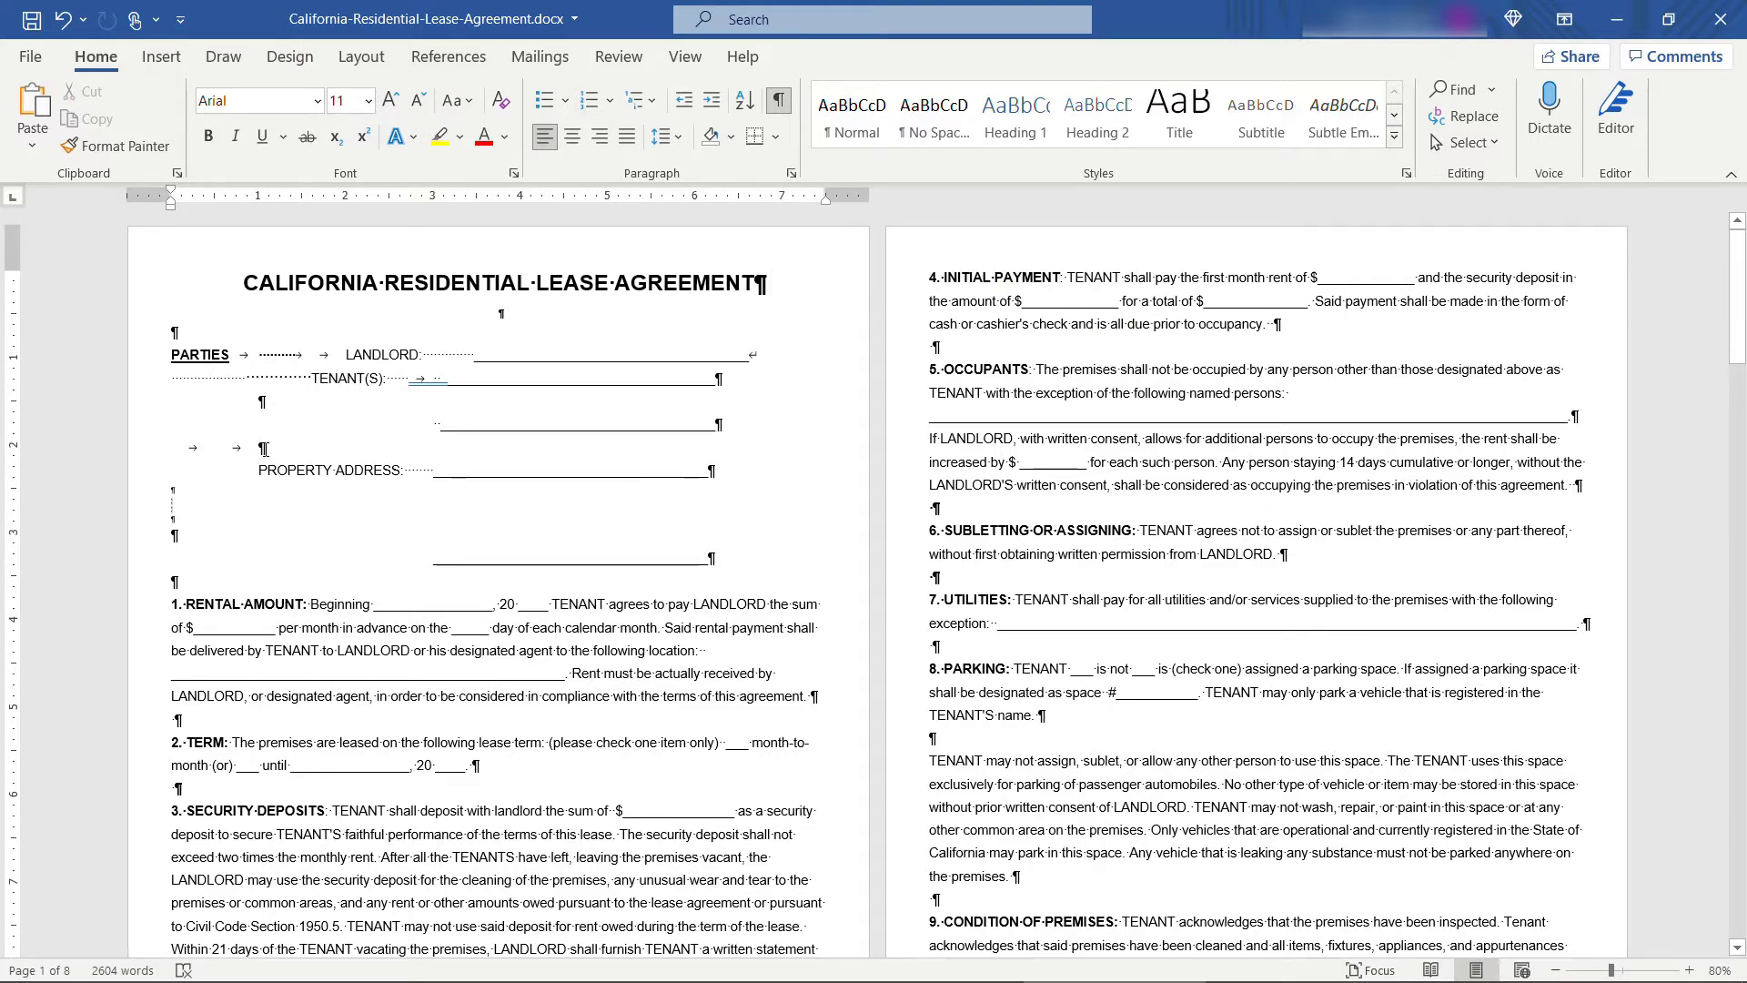
{"action": "key", "text": "ctrl+z"}
{"action": "left_click_drag", "start_coordinate": [442, 427], "coordinate": [434, 427]}
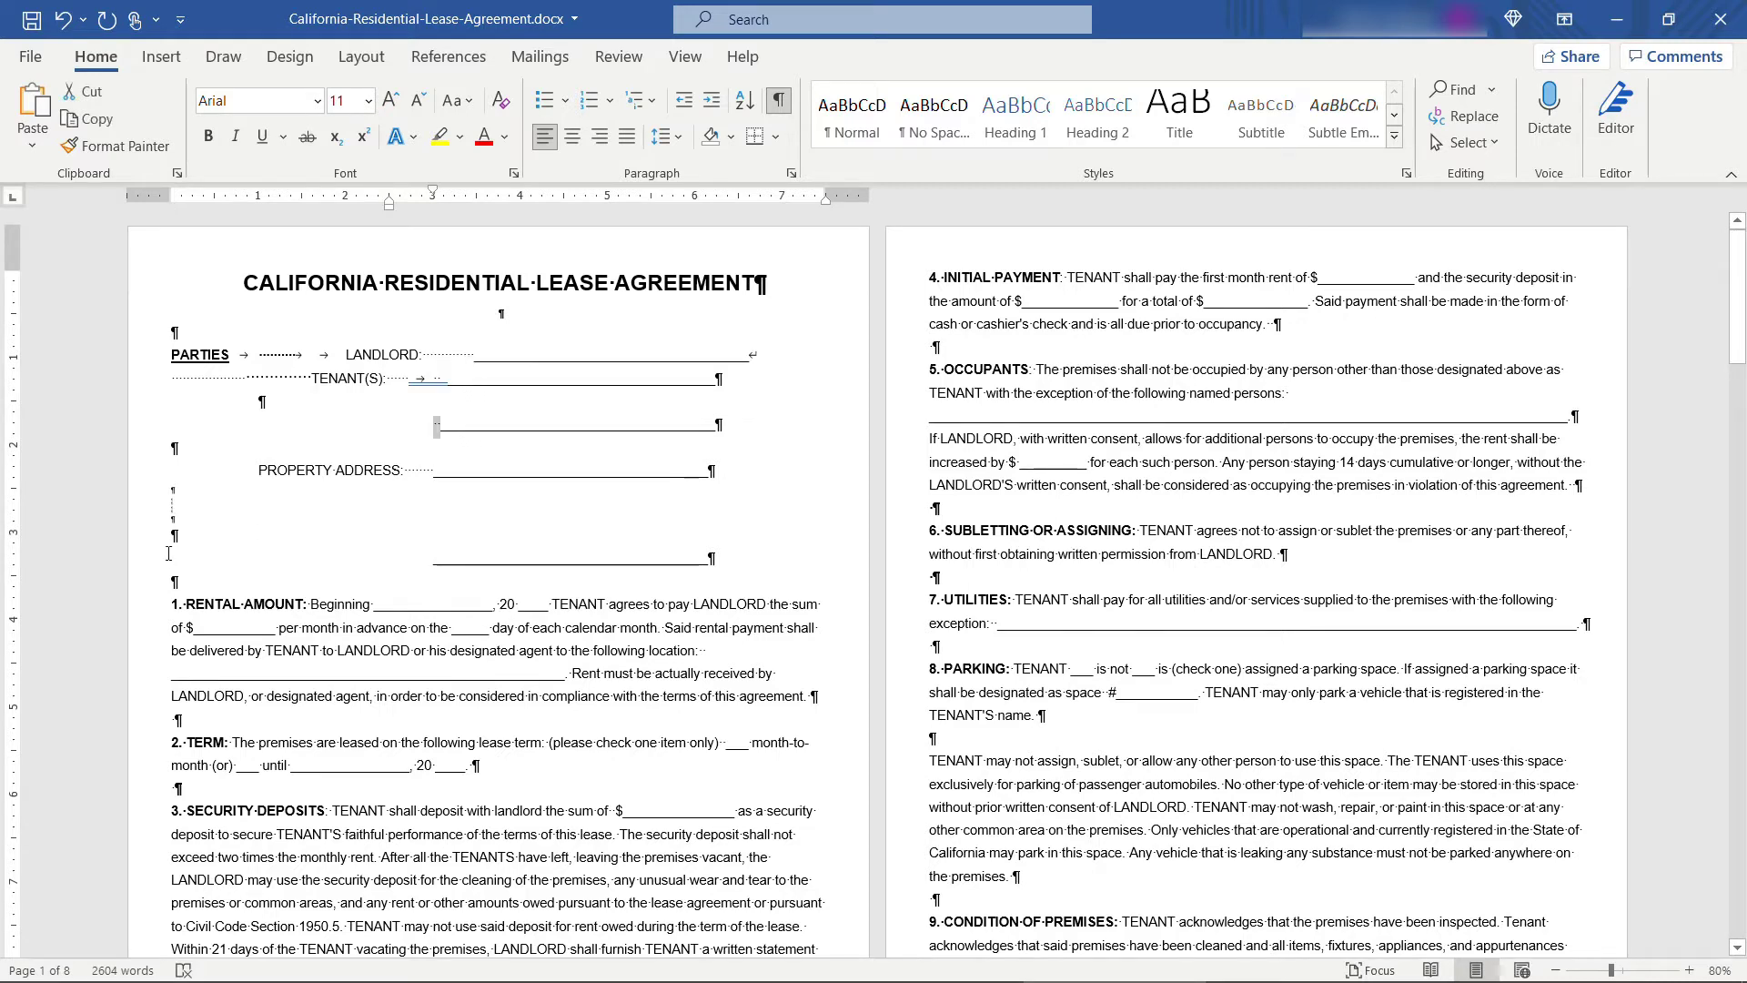
{"action": "left_click", "coordinate": [178, 505]}
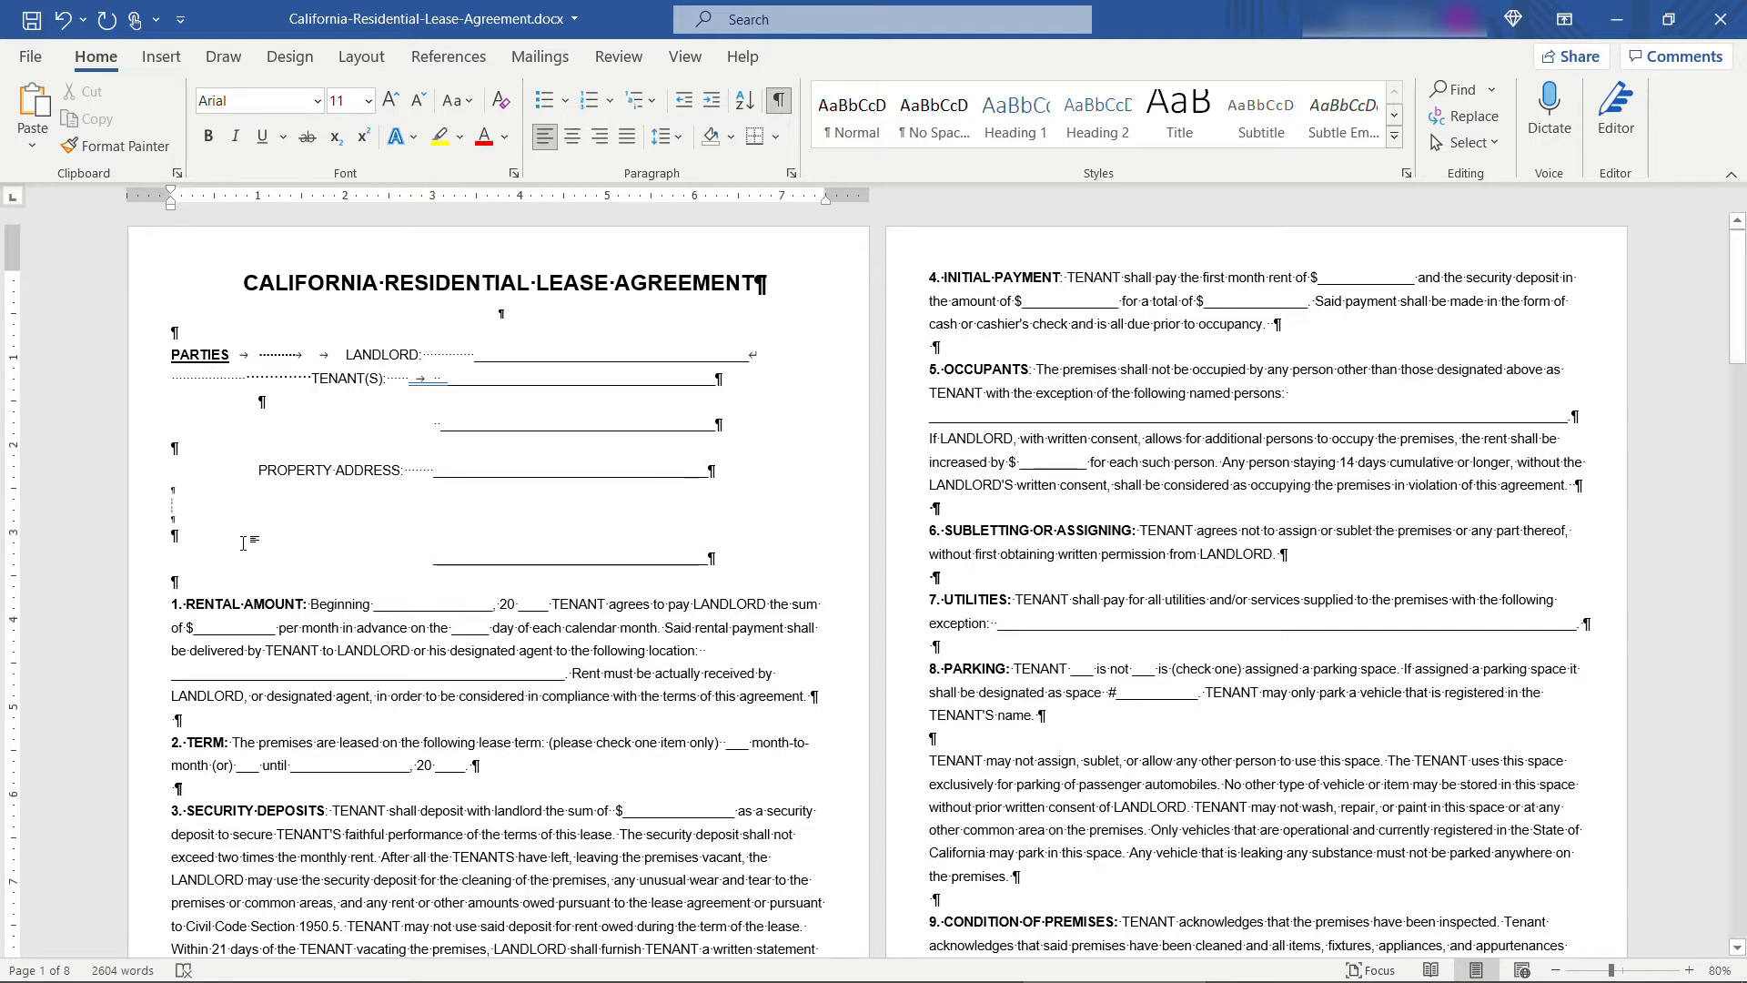
Step: Replace the dotted spaces after LANDLORD: with a single tab and trim TENANT(S) spaces
{"action": "left_click_drag", "start_coordinate": [251, 358], "coordinate": [297, 357]}
{"action": "left_click", "coordinate": [428, 325]}
{"action": "left_click", "coordinate": [435, 354]}
{"action": "key", "text": "shift+Right"}
{"action": "key", "text": "shift+Right"}
{"action": "key", "text": "shift+Right"}
{"action": "key", "text": "shift+Right"}
{"action": "key", "text": "shift+Right"}
{"action": "key", "text": "shift+Right"}
{"action": "key", "text": "shift+Right"}
{"action": "key", "text": "shift+Right"}
{"action": "key", "text": "shift+Right"}
{"action": "key", "text": "shift+Right"}
{"action": "key", "text": "shift+Right"}
{"action": "key", "text": "Tab"}
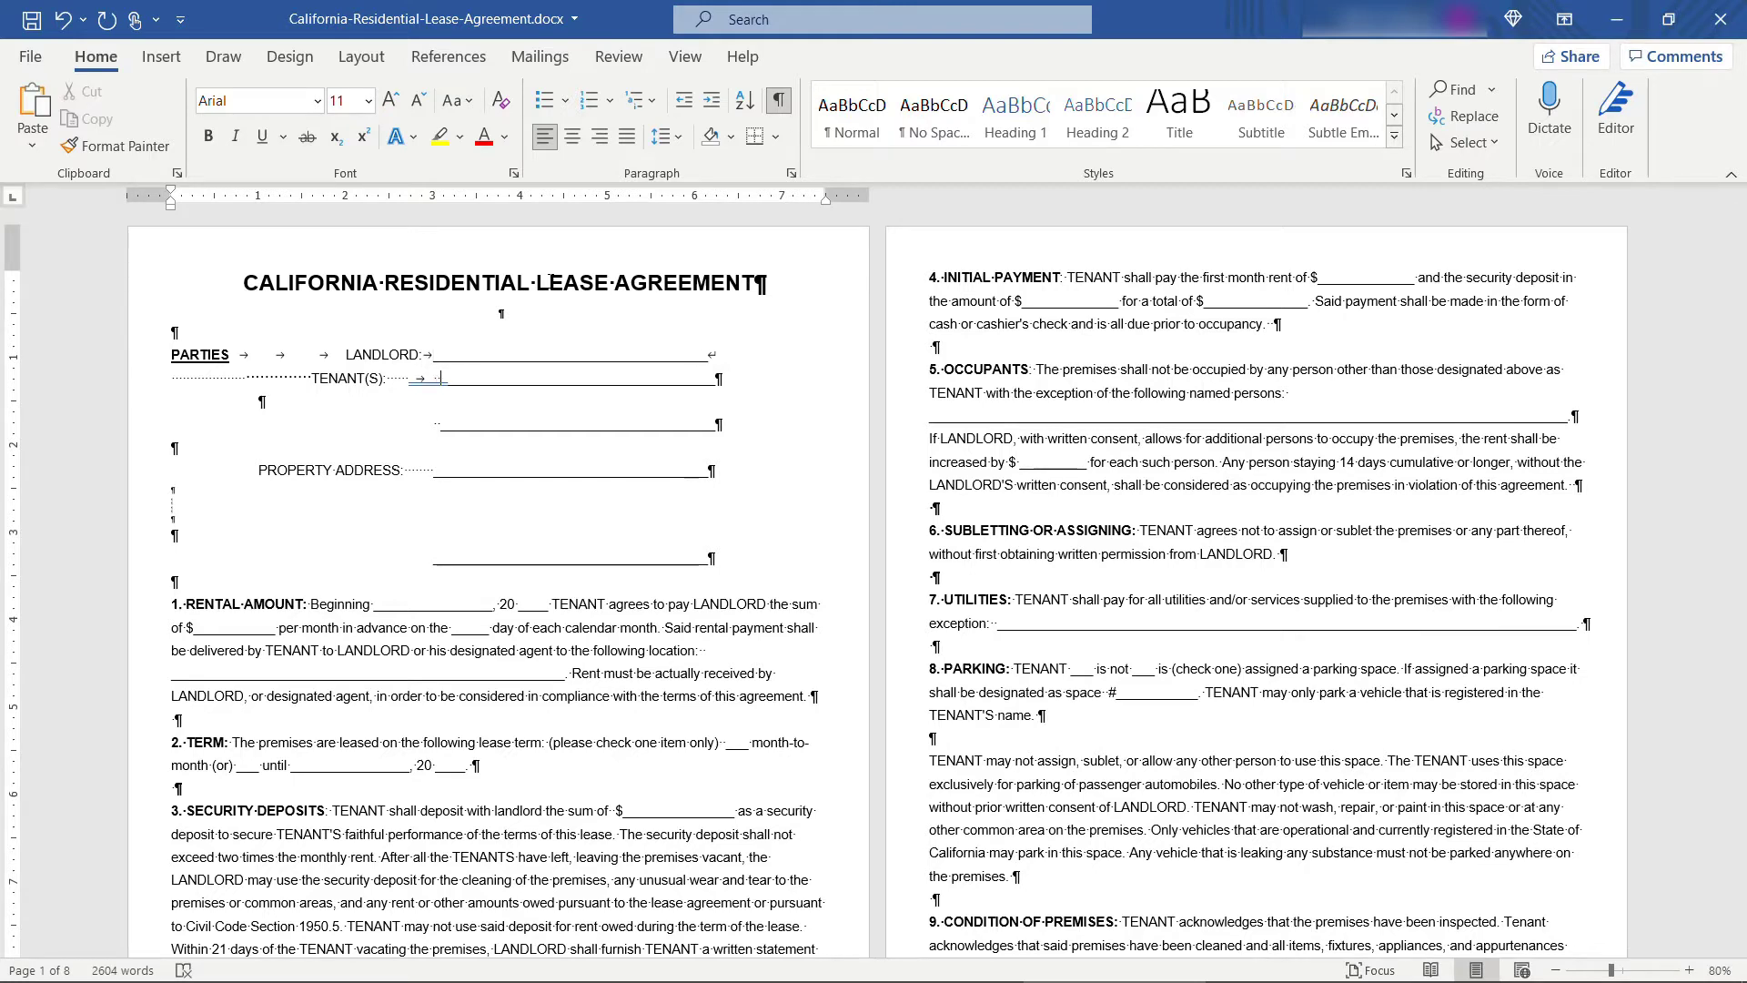
{"action": "key", "text": "BackSpace"}
{"action": "key", "text": "BackSpace"}
{"action": "key", "text": "BackSpace"}
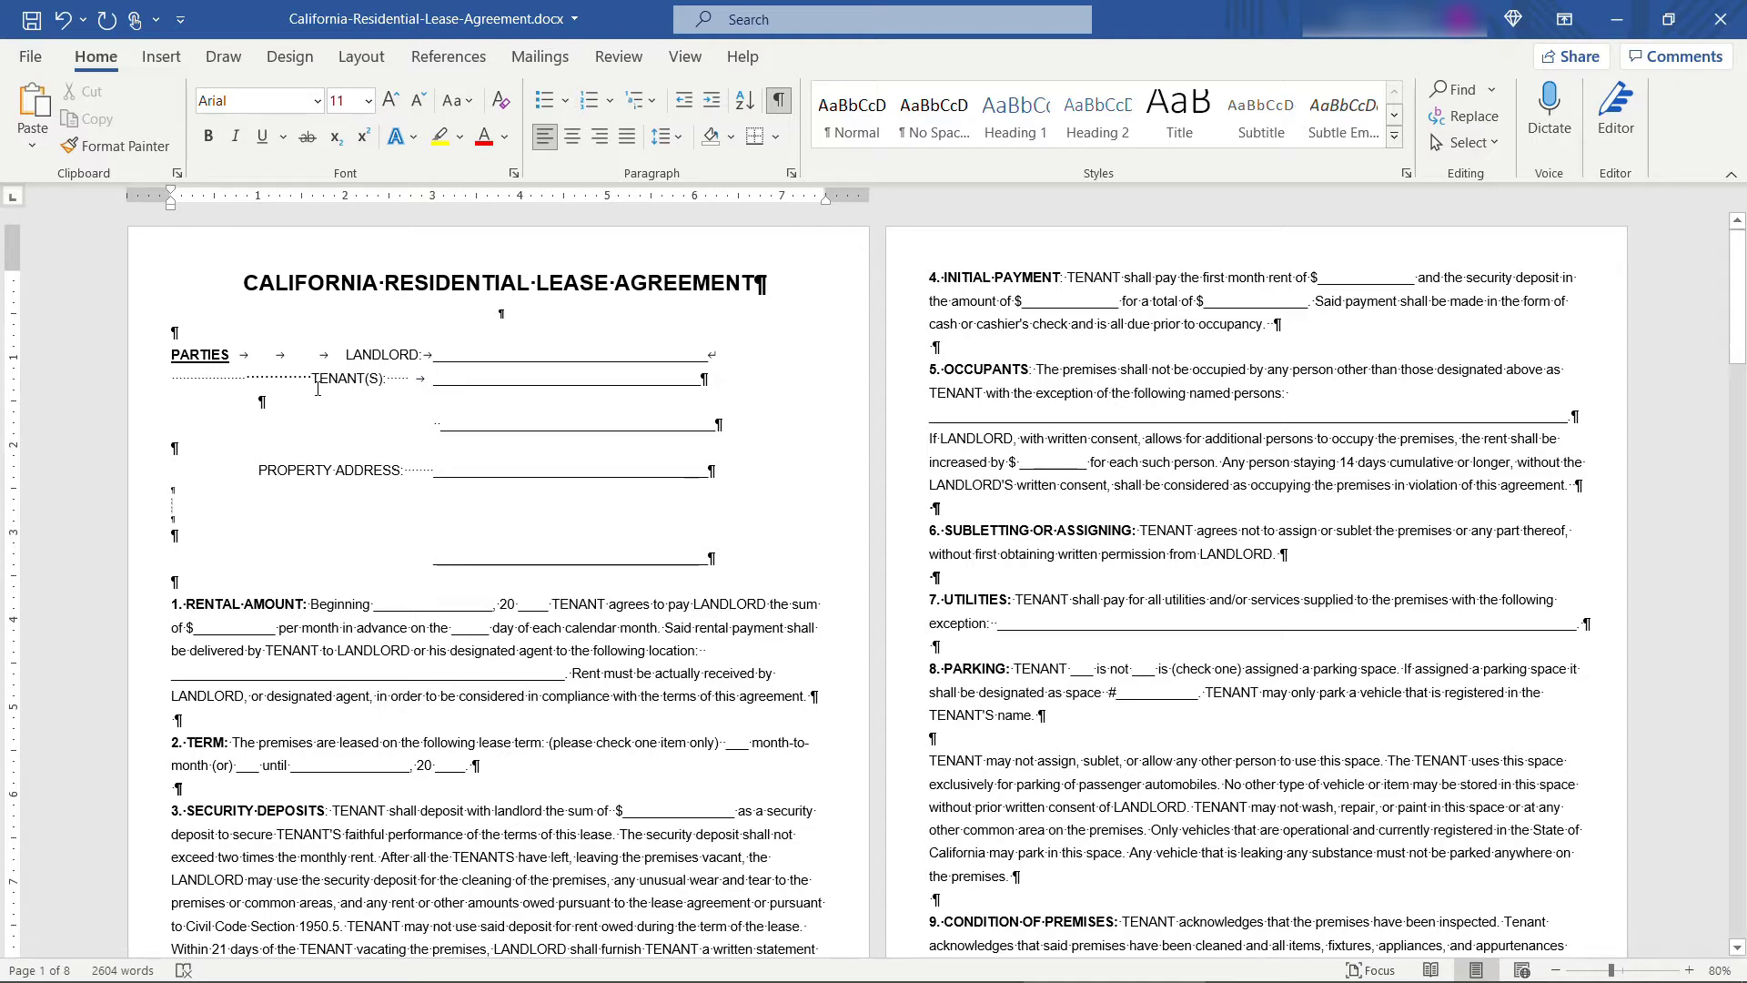
Step: Swap the leading spaces before TENANT(S) for a tab and remove one tab before LANDLORD:
{"action": "left_click_drag", "start_coordinate": [318, 386], "coordinate": [171, 383]}
{"action": "key", "text": "BackSpace"}
{"action": "key", "text": "Tab"}
{"action": "key", "text": "Tab"}
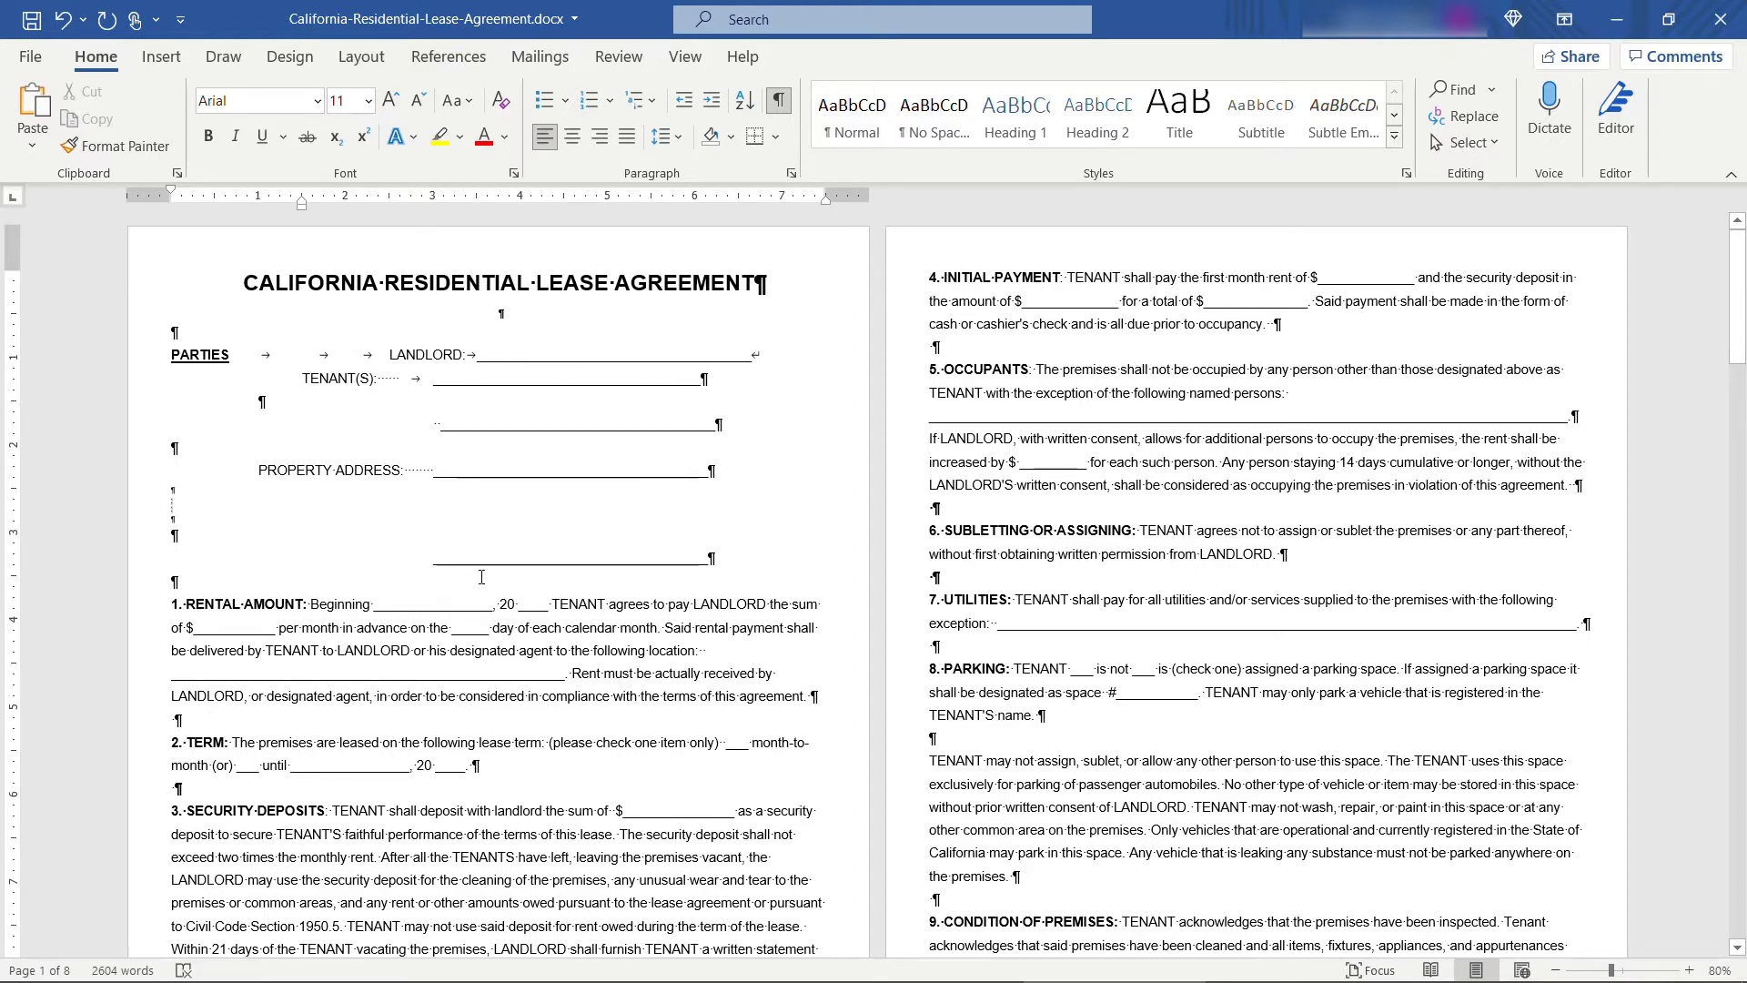
{"action": "left_click", "coordinate": [482, 577]}
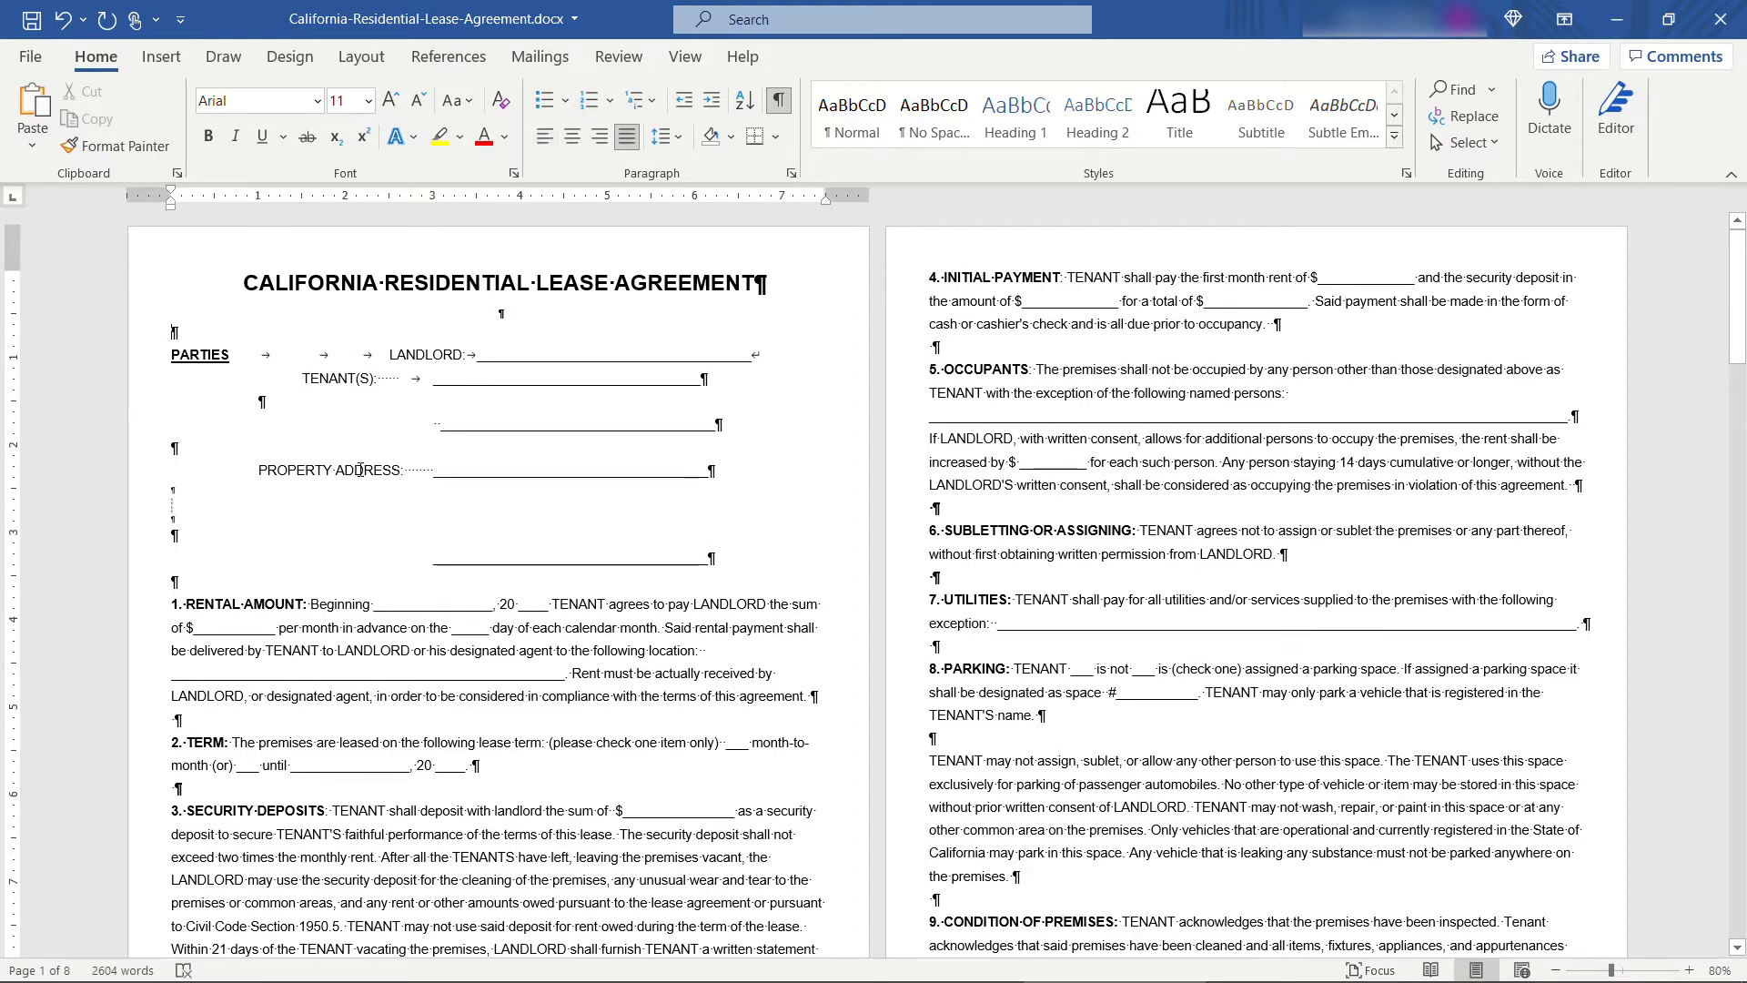
{"action": "left_click", "coordinate": [326, 351]}
{"action": "key", "text": "BackSpace"}
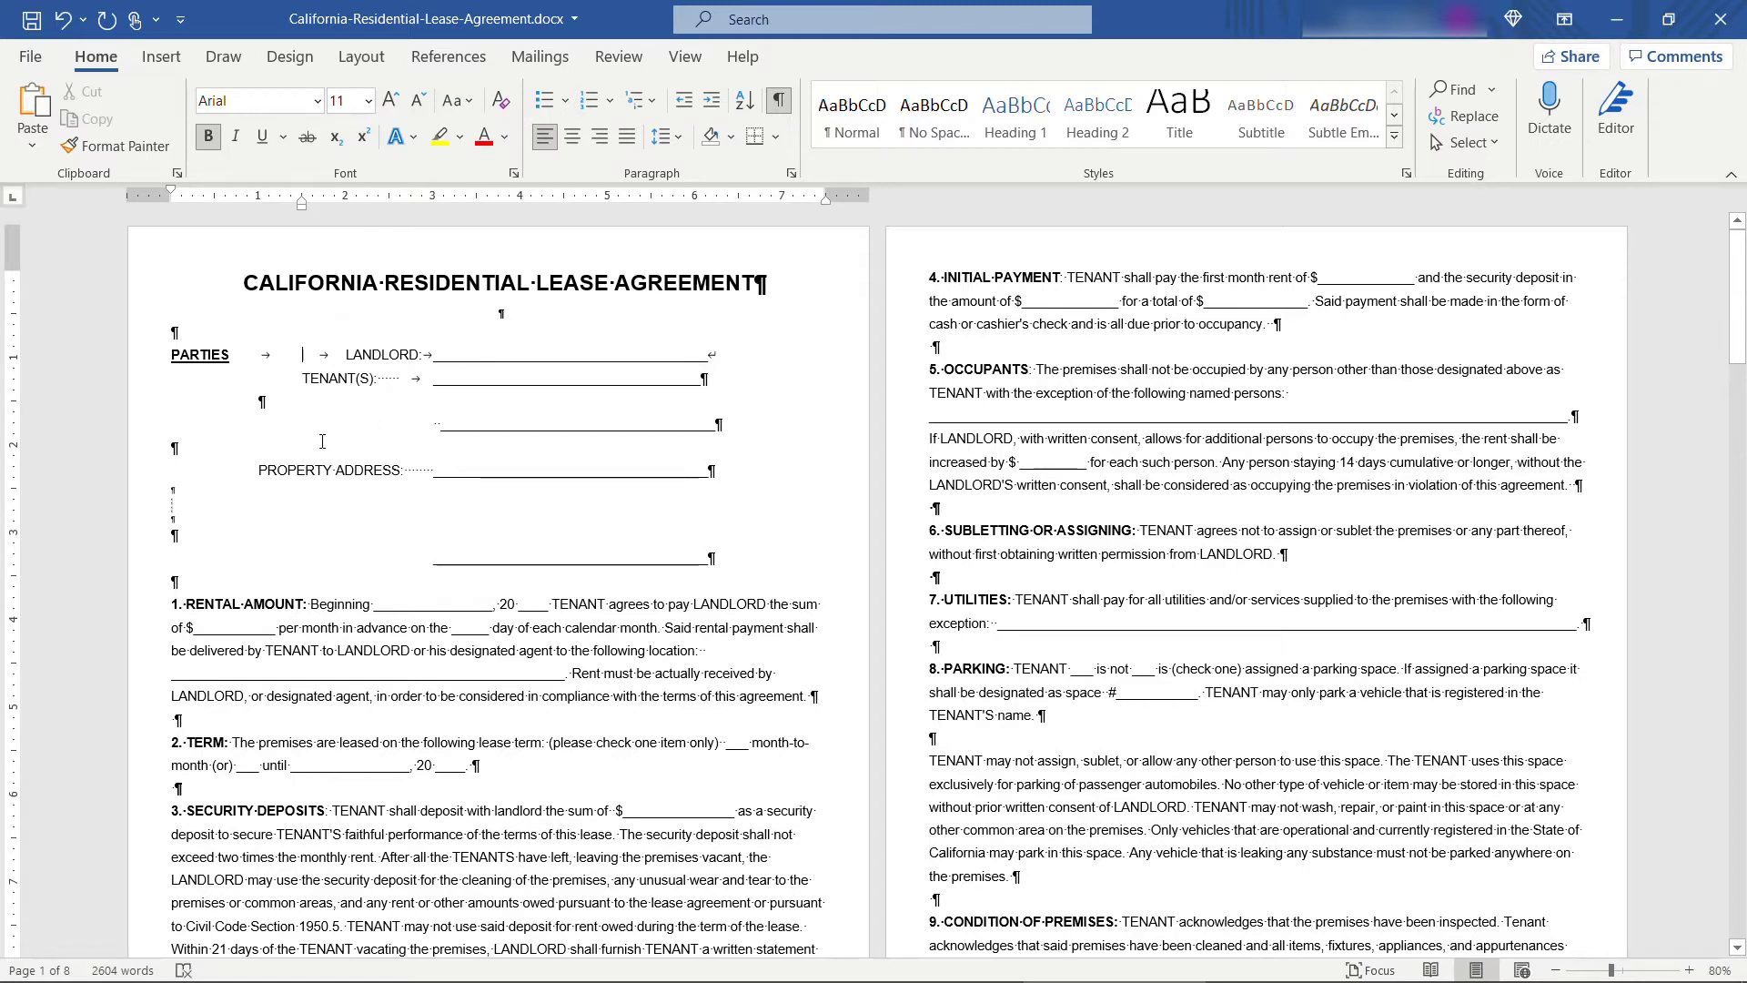
Step: Delete the tiny empty paragraphs and put a tab after PROPERTY ADDRESS: instead of spaces
{"action": "left_click_drag", "start_coordinate": [198, 513], "coordinate": [203, 522]}
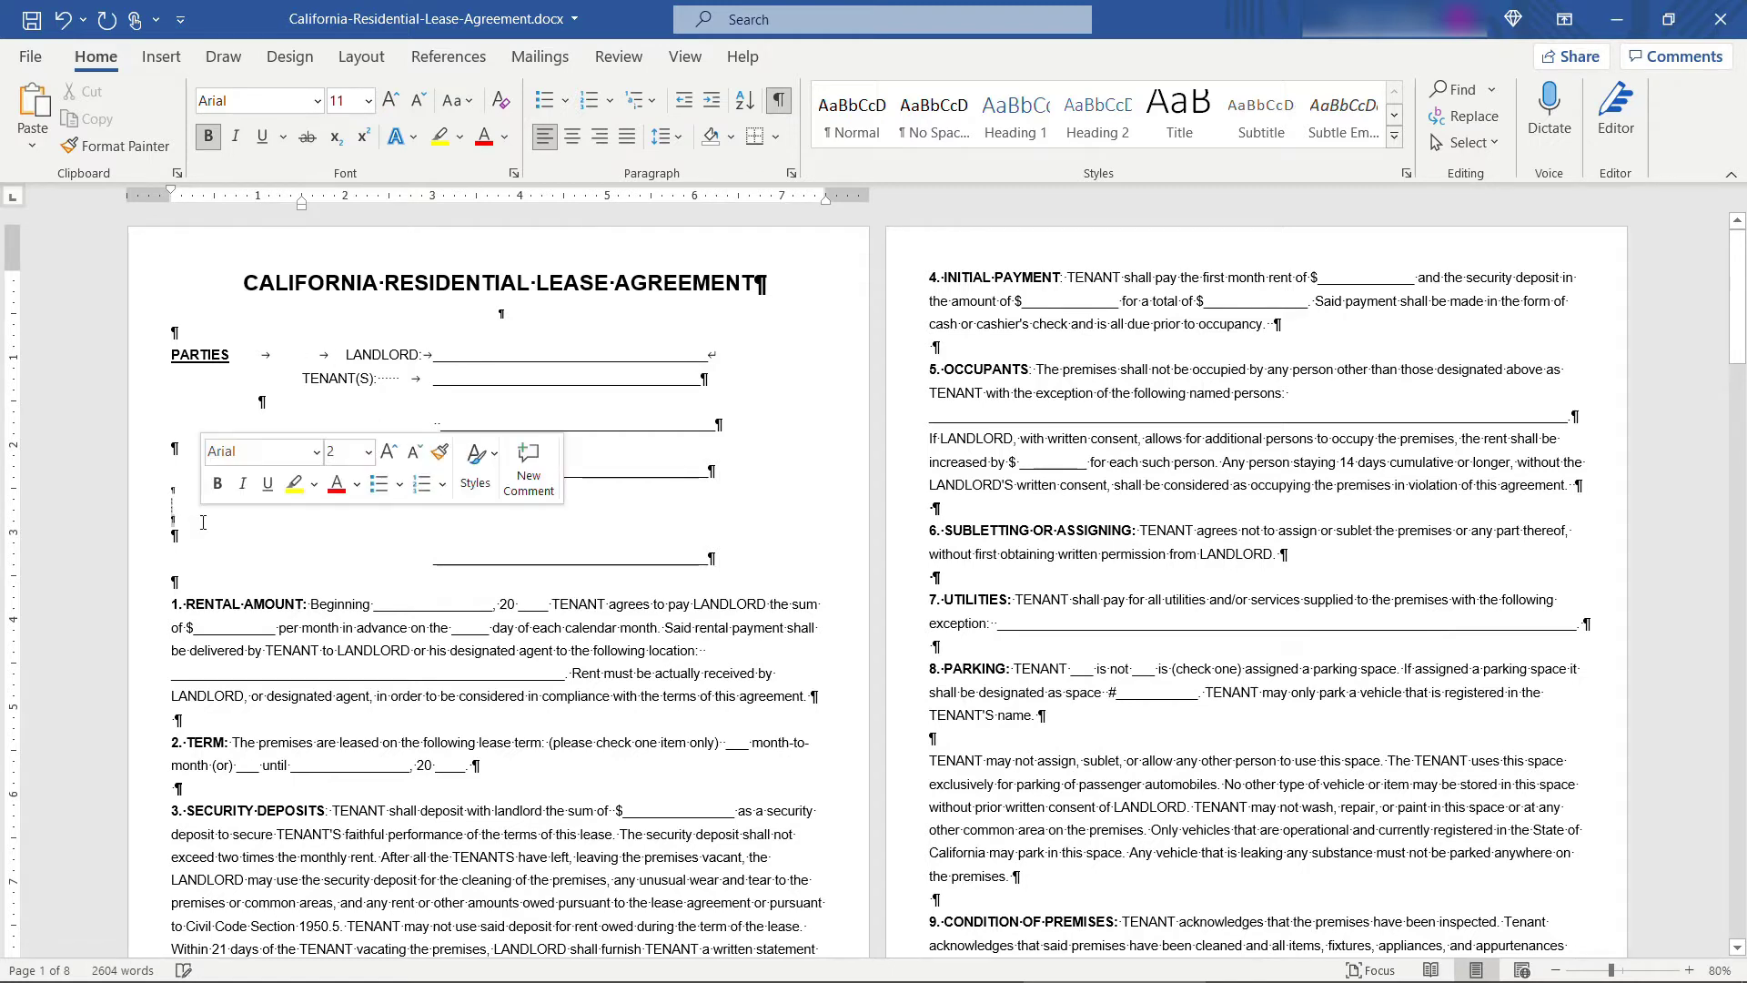
{"action": "key", "text": "Delete"}
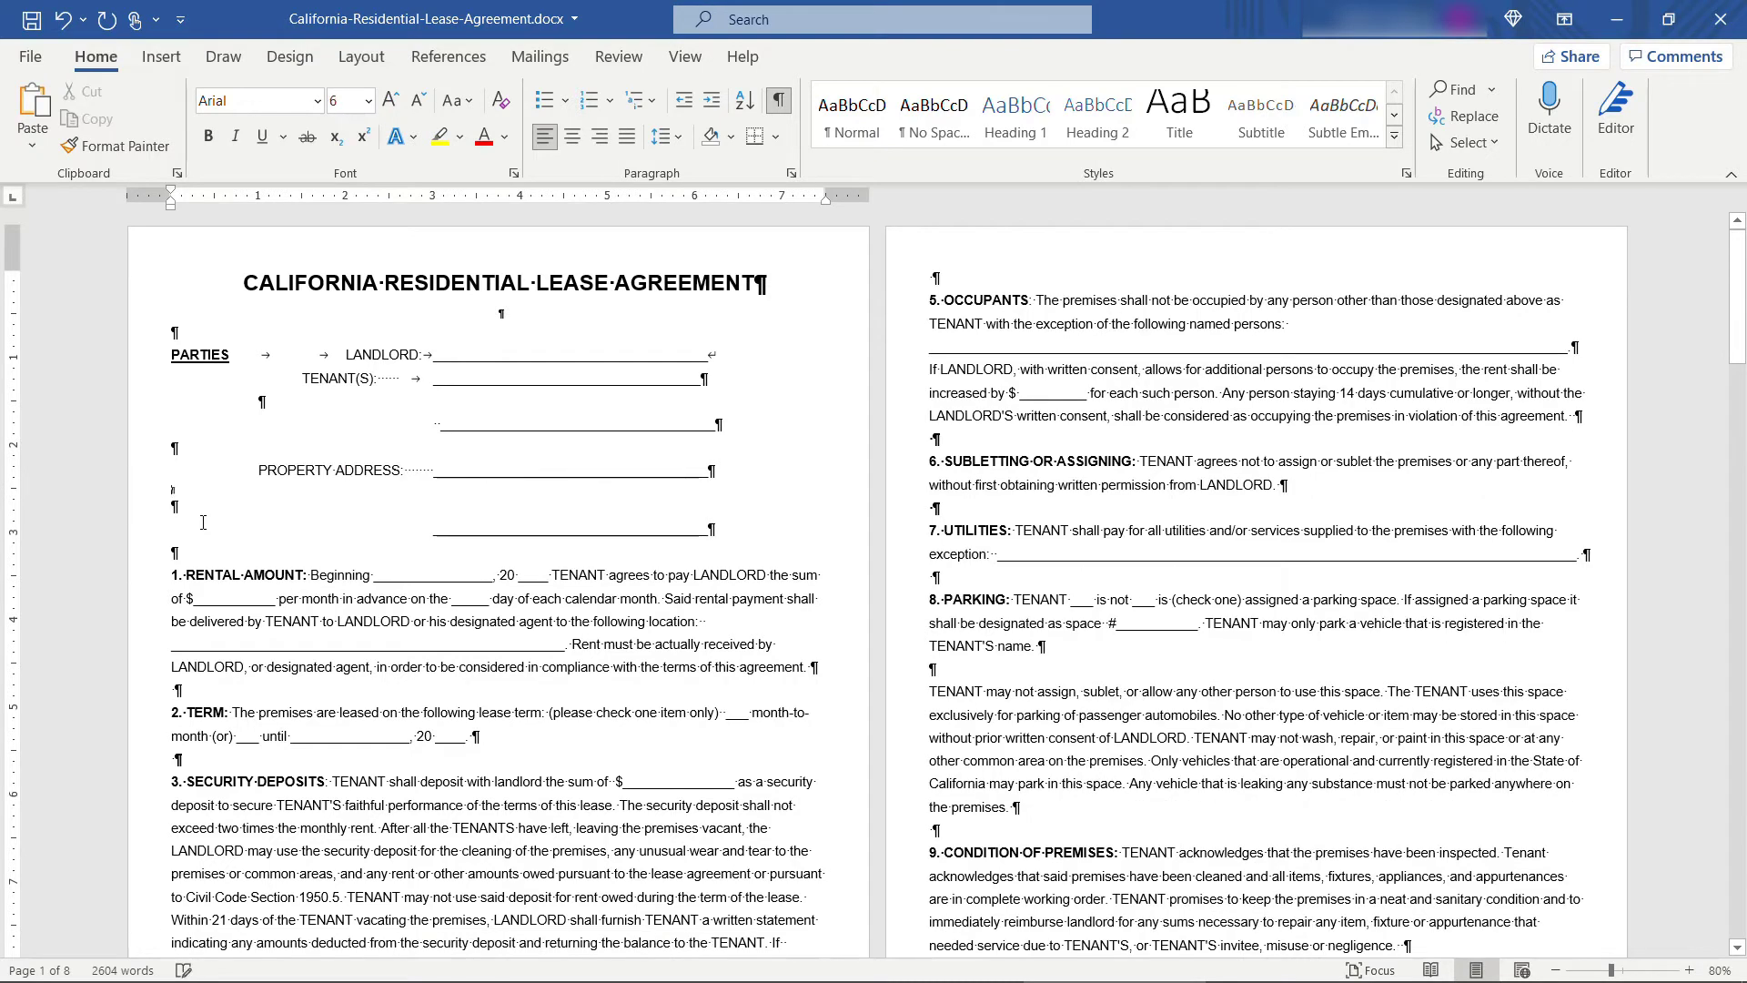
{"action": "key", "text": "Delete"}
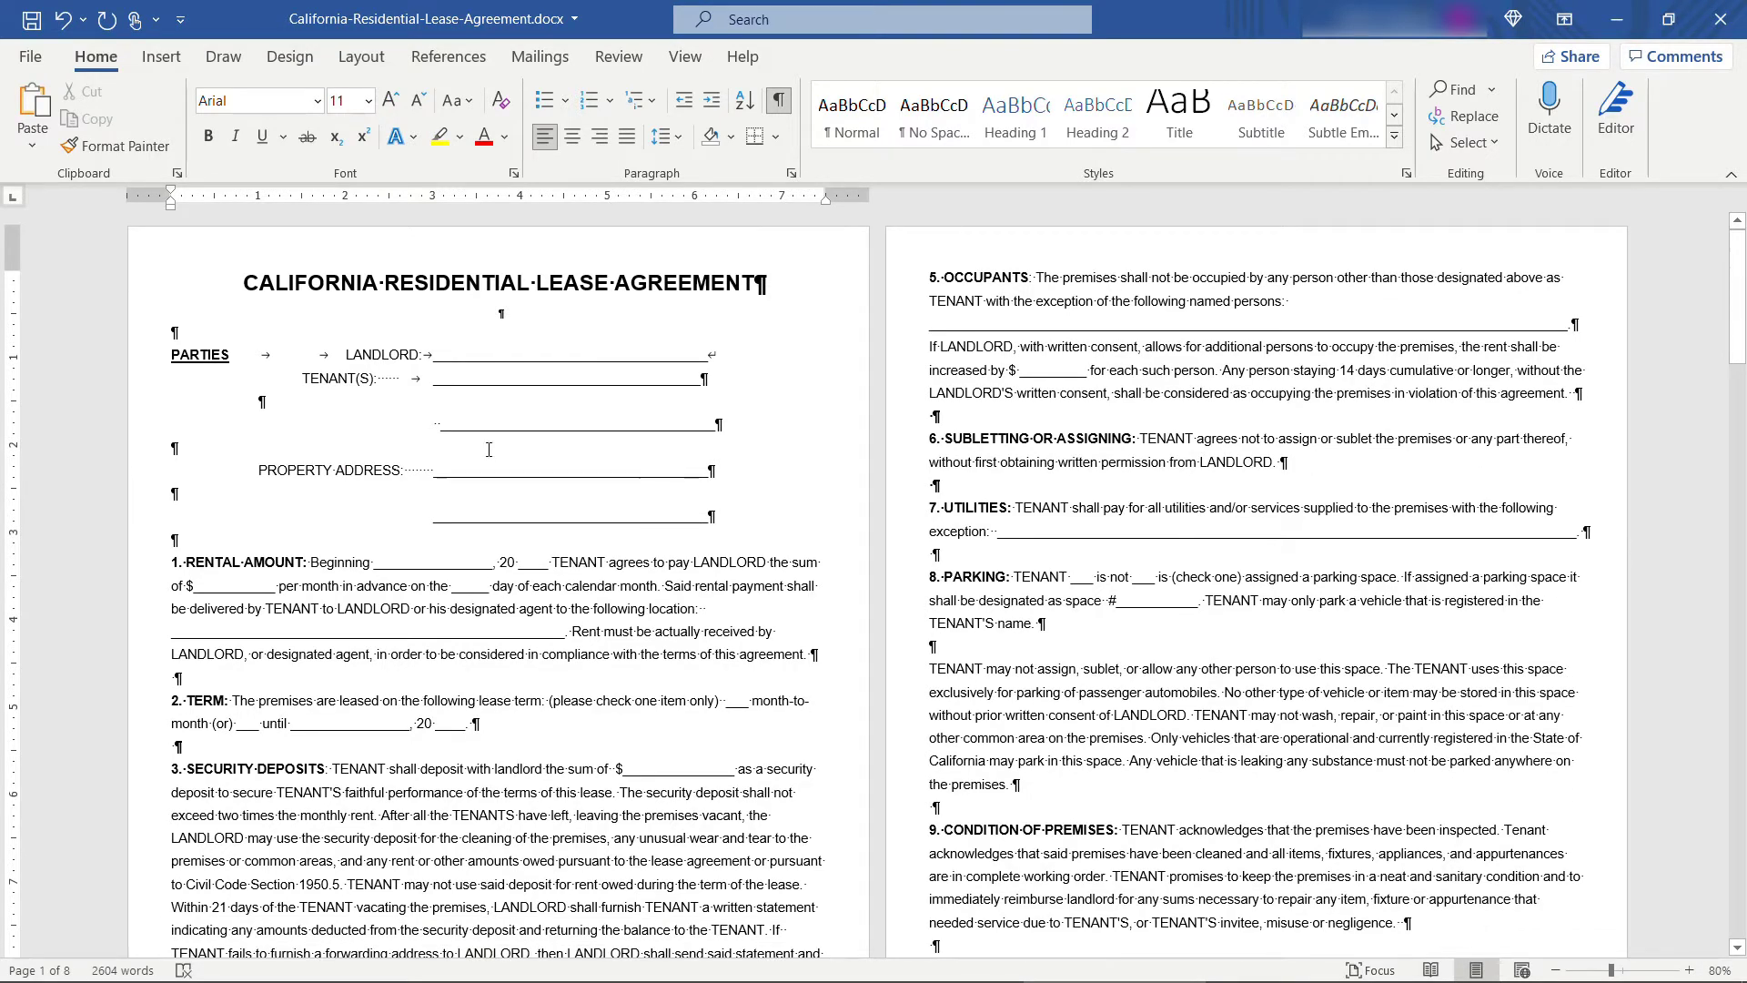
{"action": "left_click_drag", "start_coordinate": [435, 470], "coordinate": [407, 482]}
{"action": "key", "text": "Tab"}
Step: Add a red, centred 'Hello' line below 'For use in the State of California' on page 8
{"action": "left_click_drag", "start_coordinate": [1738, 271], "coordinate": [1743, 795]}
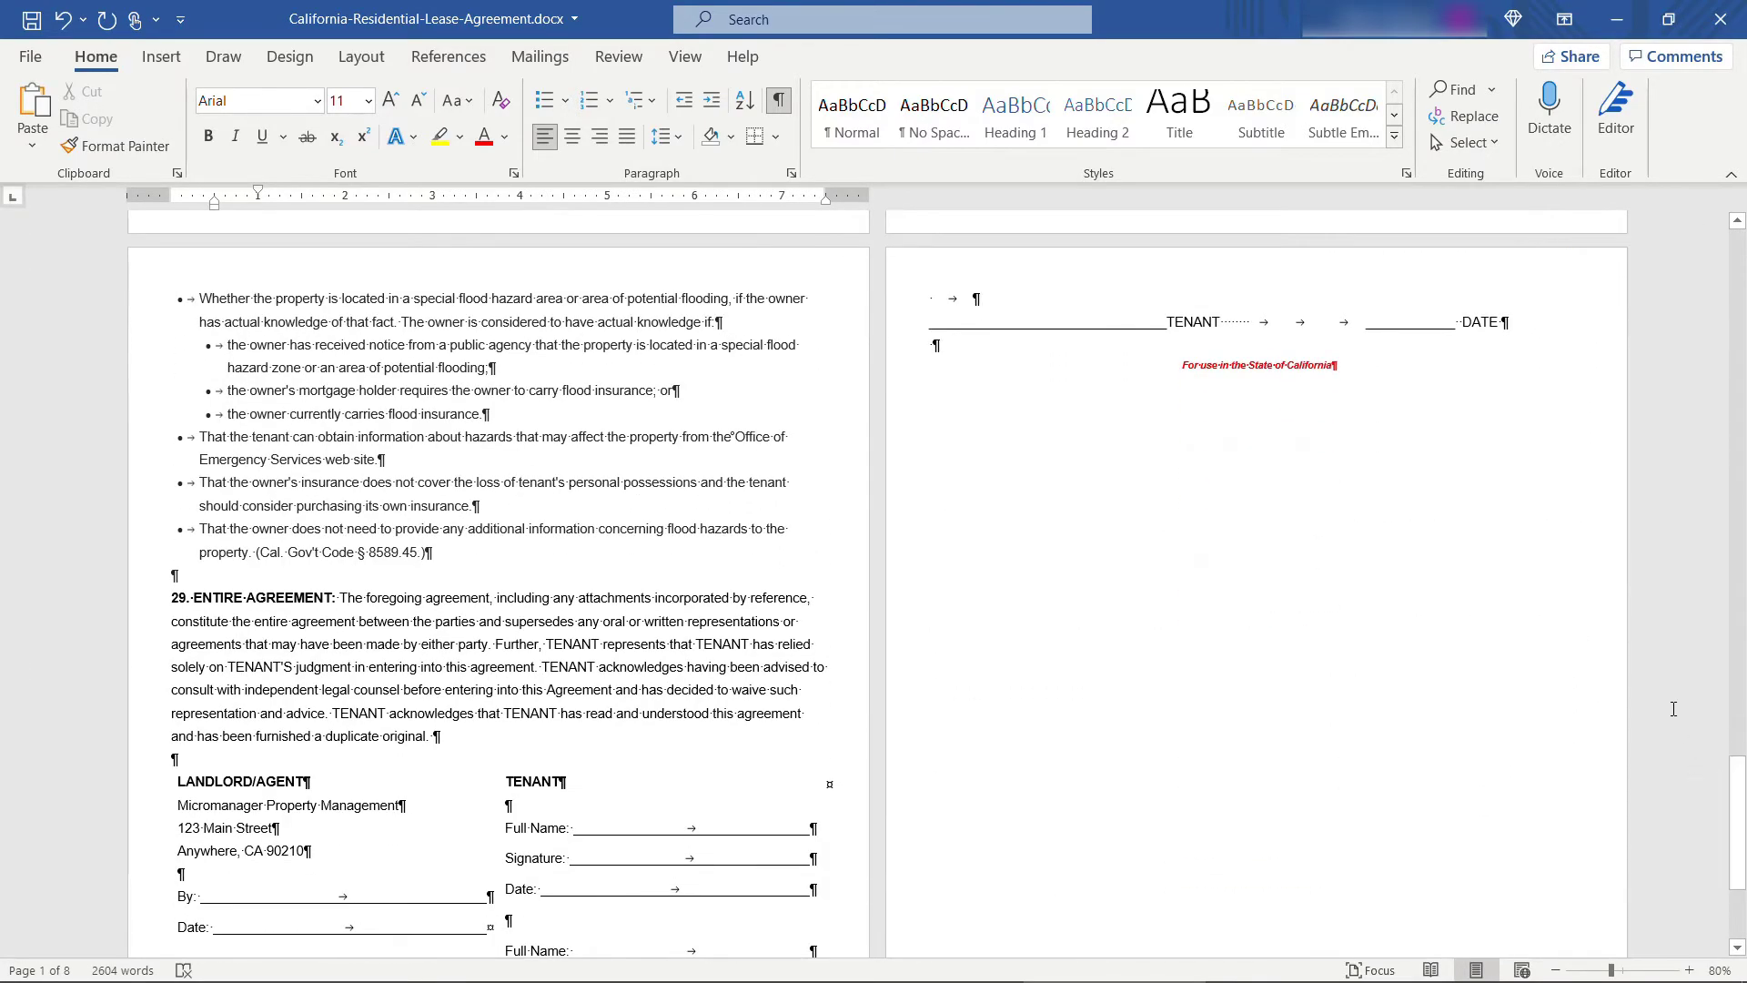
{"action": "left_click", "coordinate": [1342, 373]}
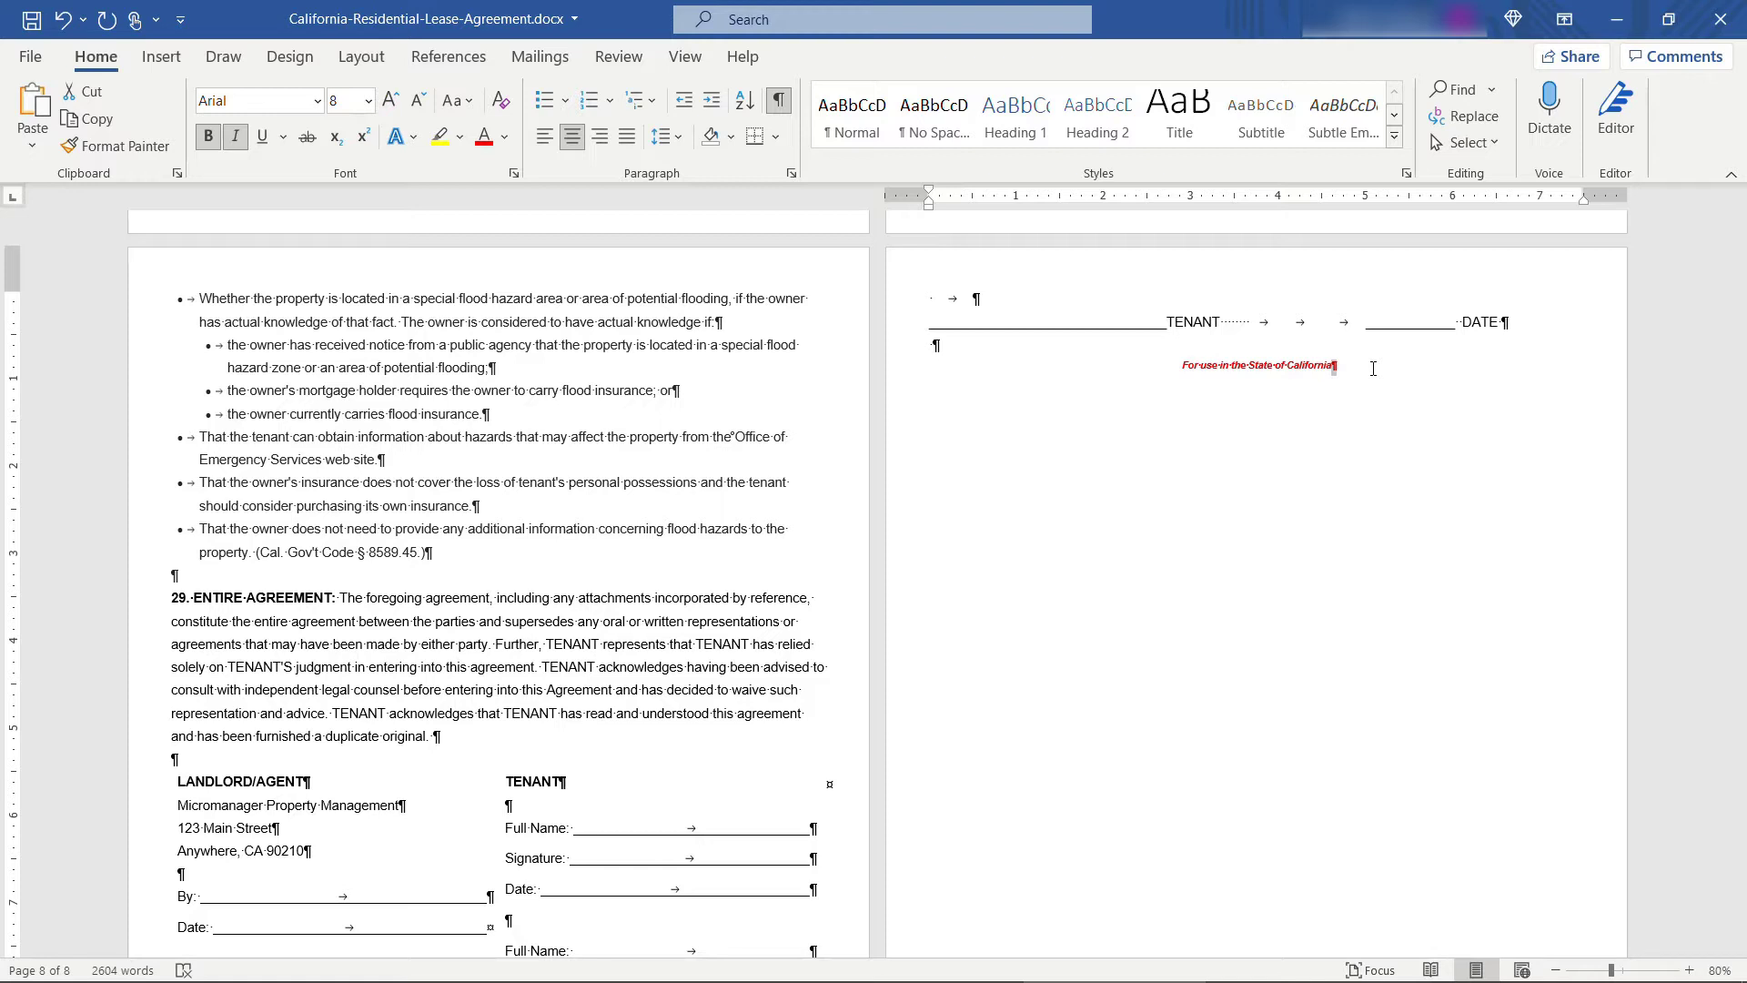
{"action": "left_click", "coordinate": [1373, 368]}
{"action": "key", "text": "Return"}
{"action": "type", "text": "Hello"}
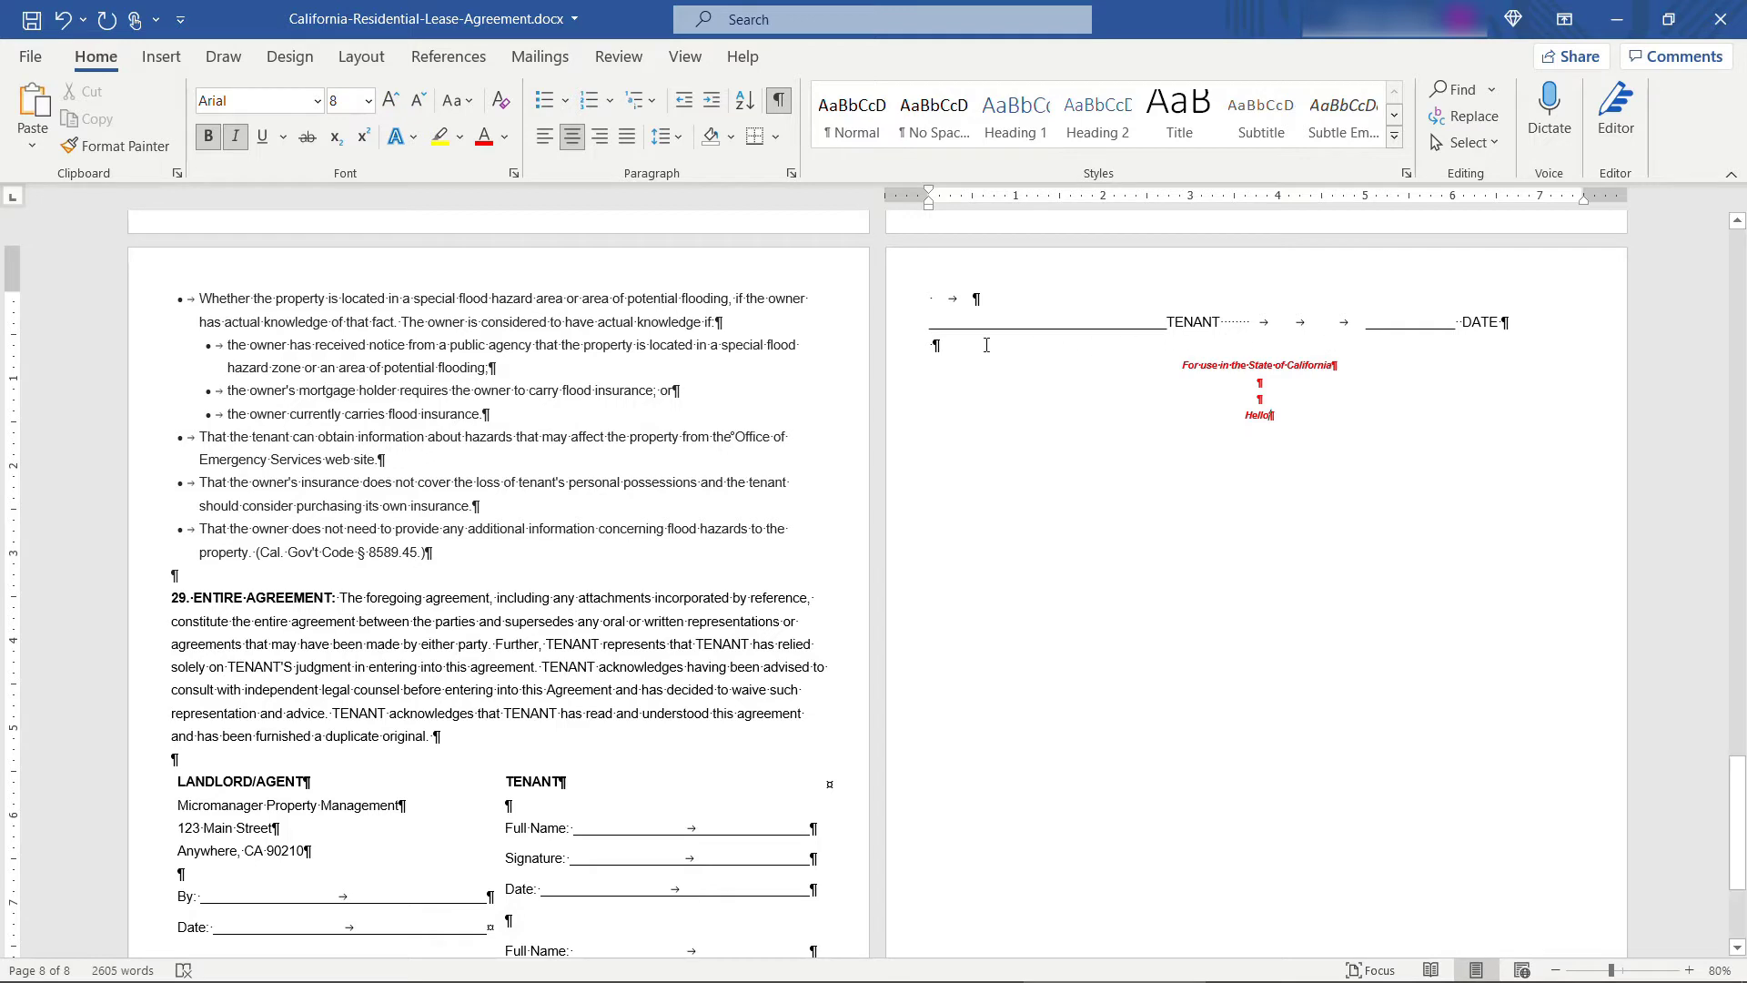
Step: Add a second, plain left-aligned 'Hello' on a pasted empty paragraph
{"action": "left_click_drag", "start_coordinate": [933, 344], "coordinate": [943, 347]}
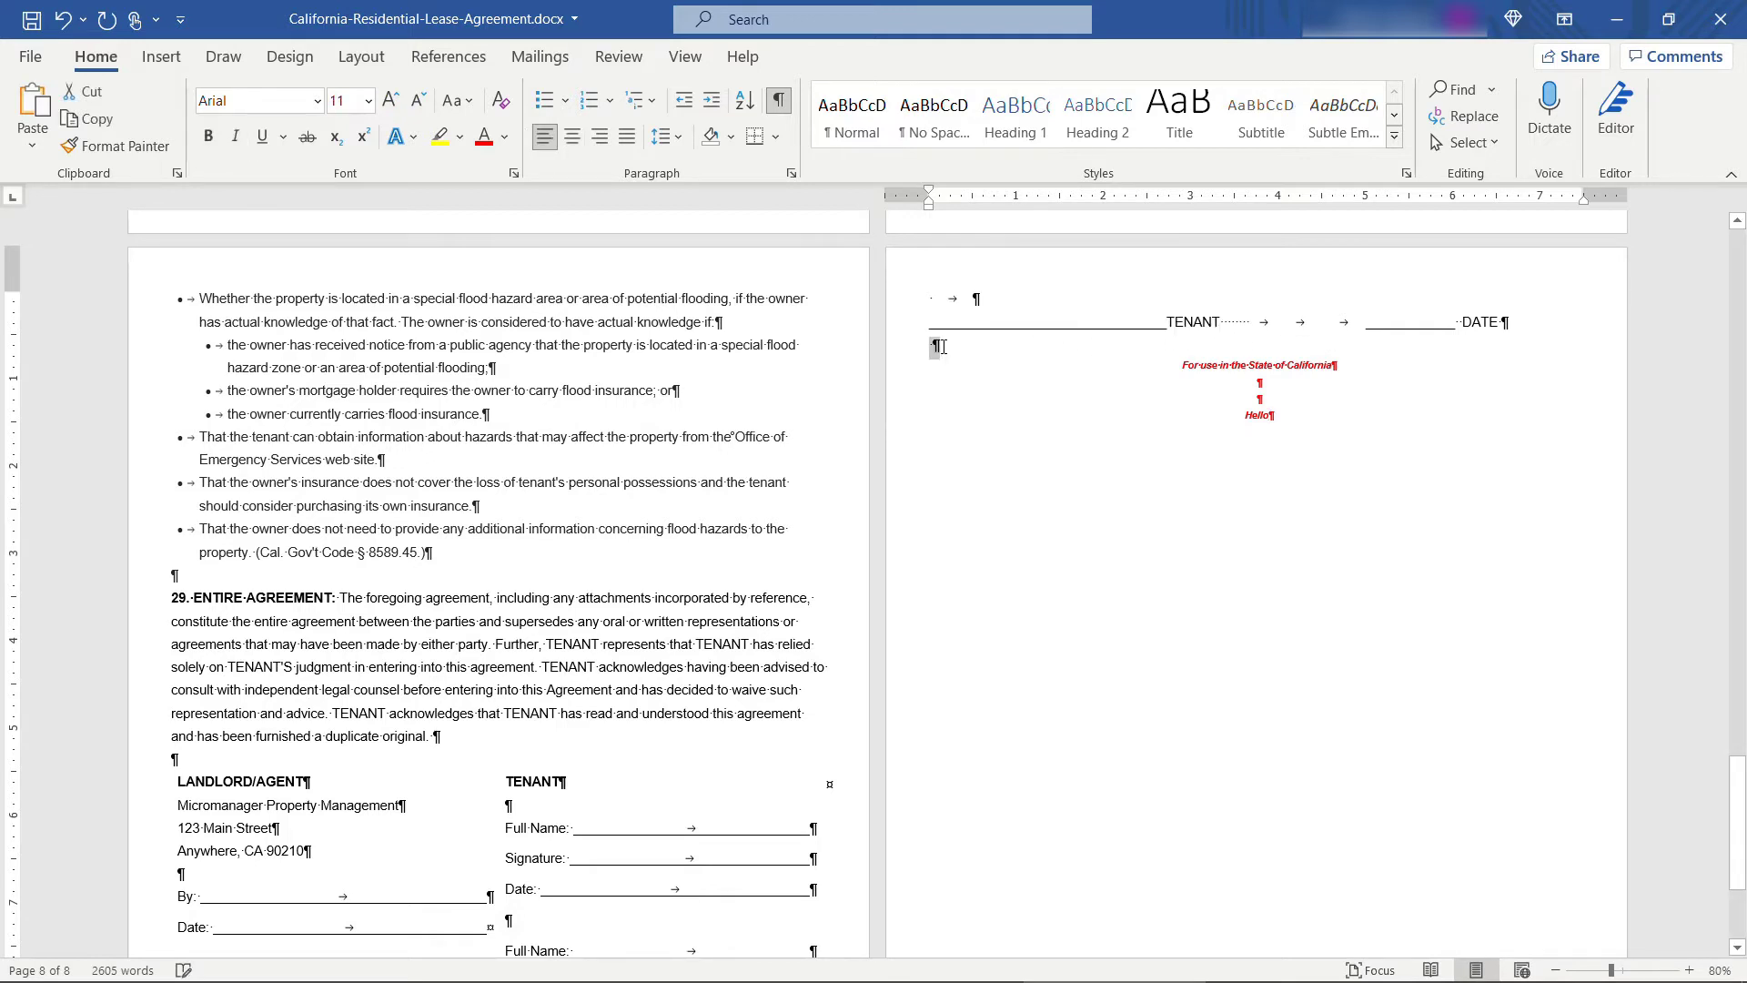
{"action": "left_click", "coordinate": [1243, 409]}
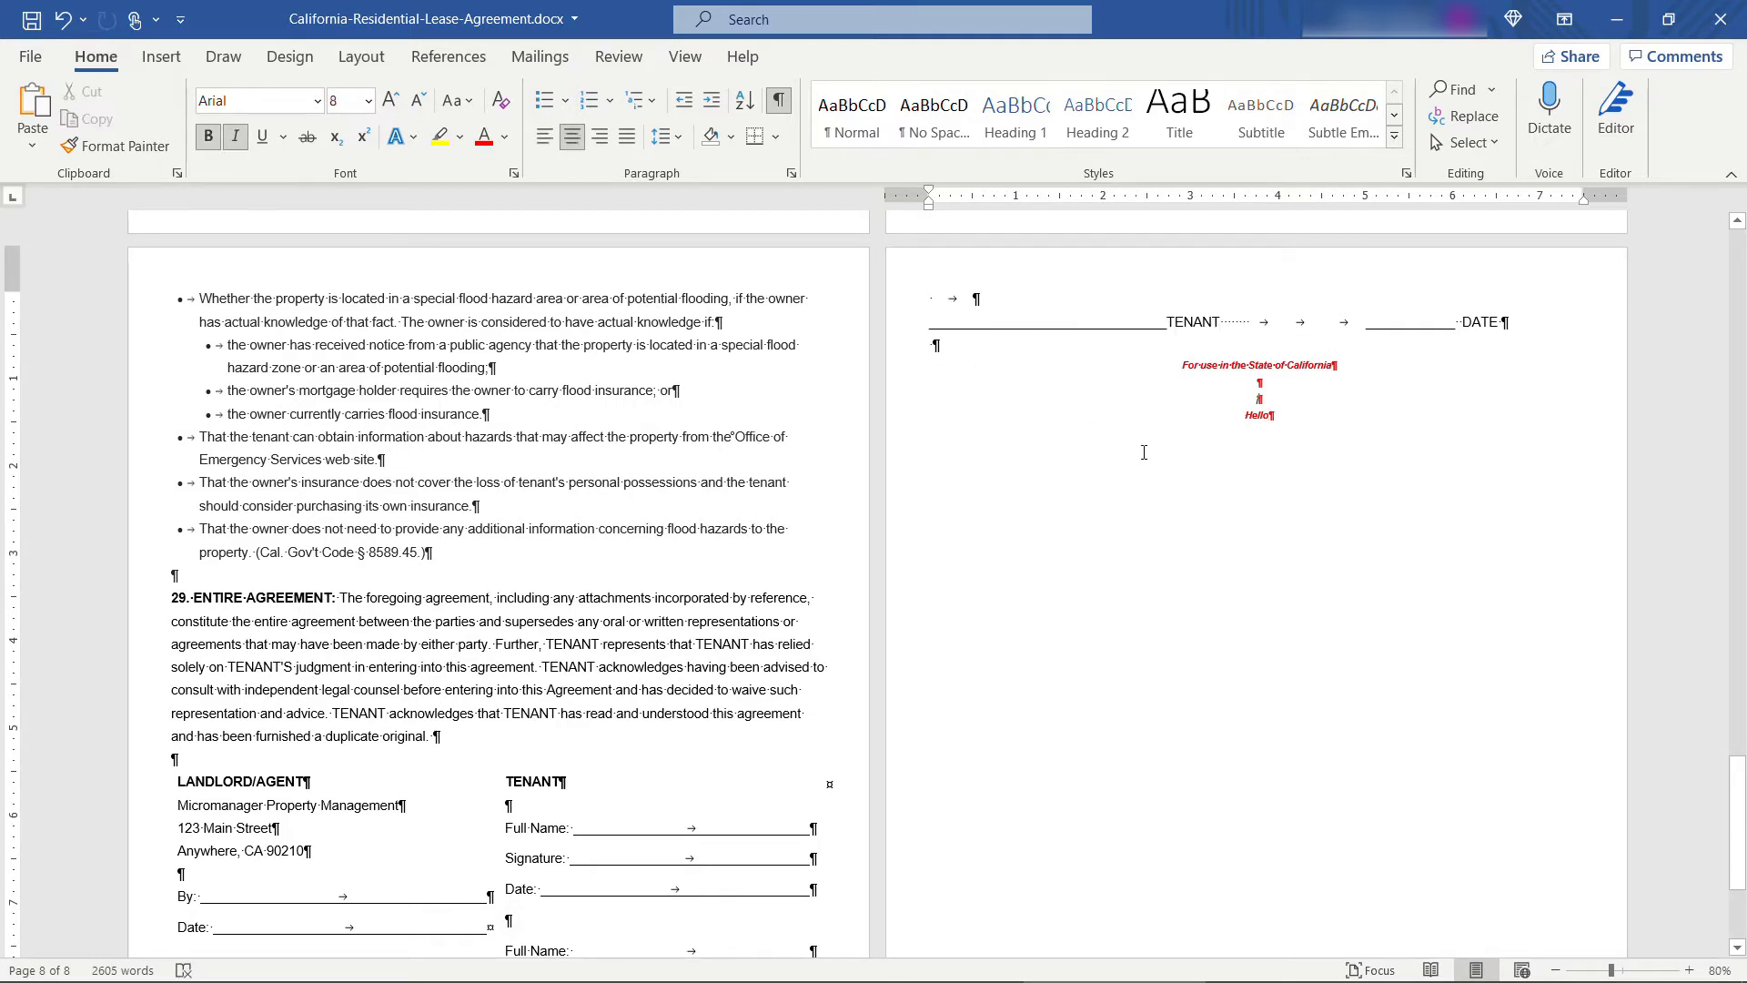
{"action": "key", "text": "ctrl+v"}
{"action": "left_click", "coordinate": [959, 402]}
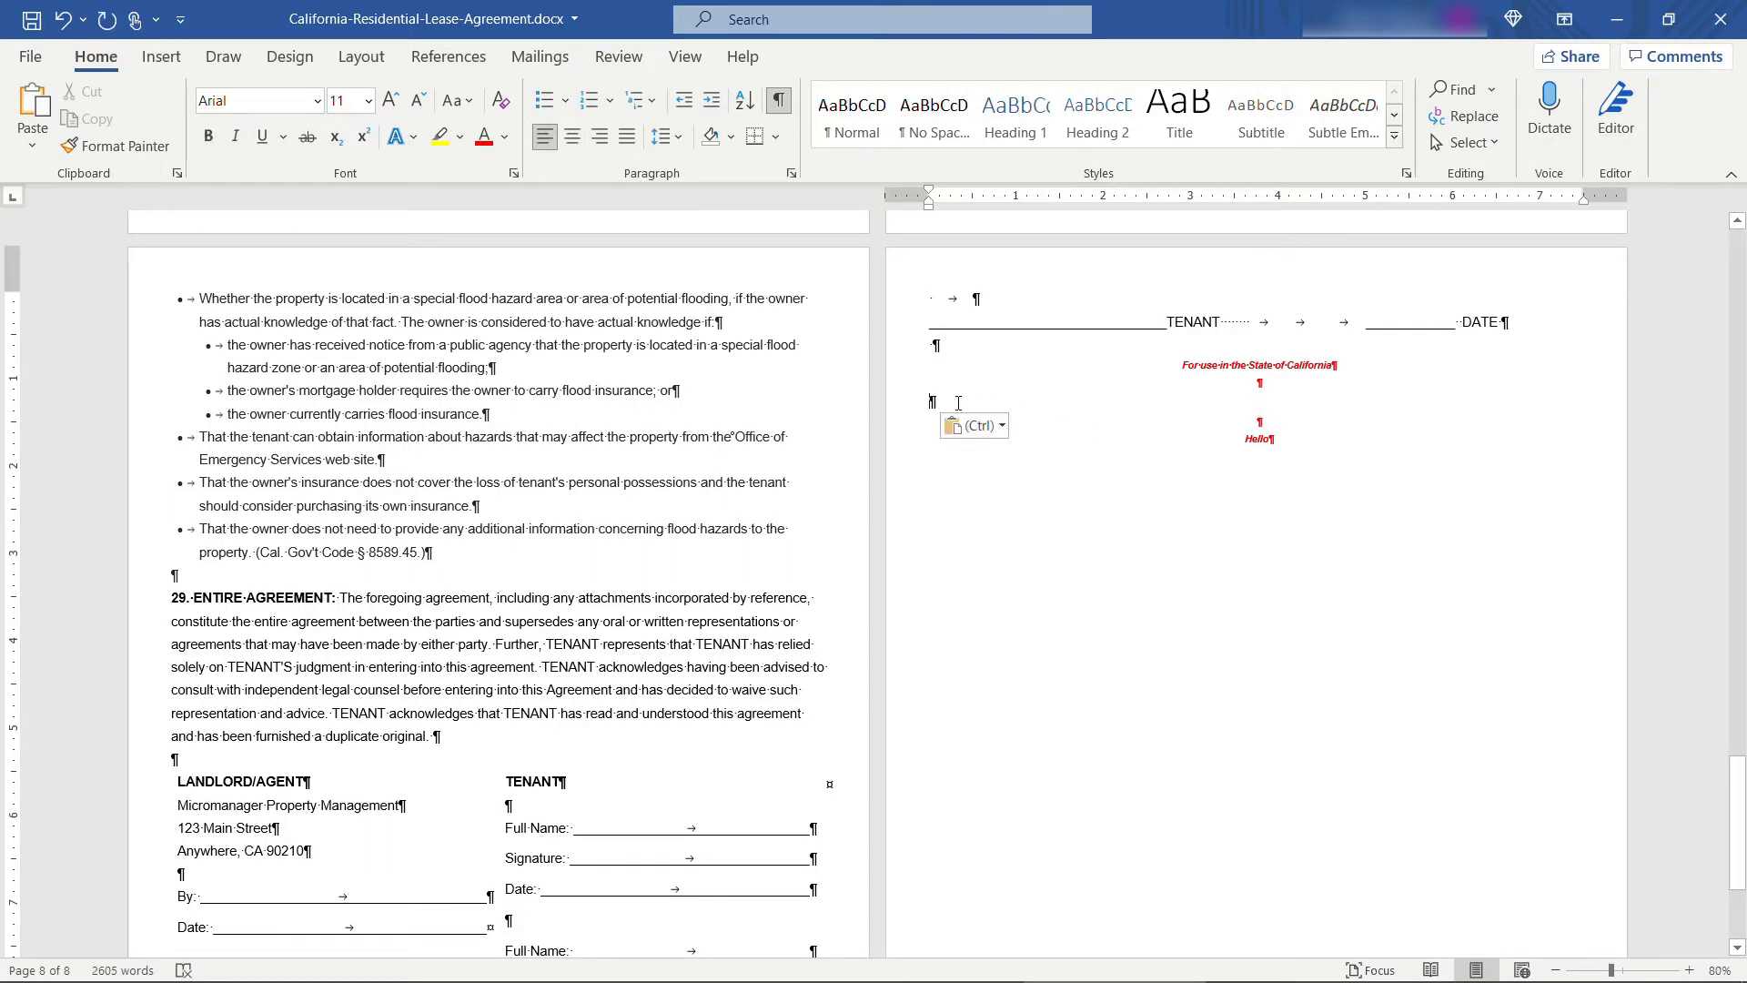
{"action": "type", "text": "Hello"}
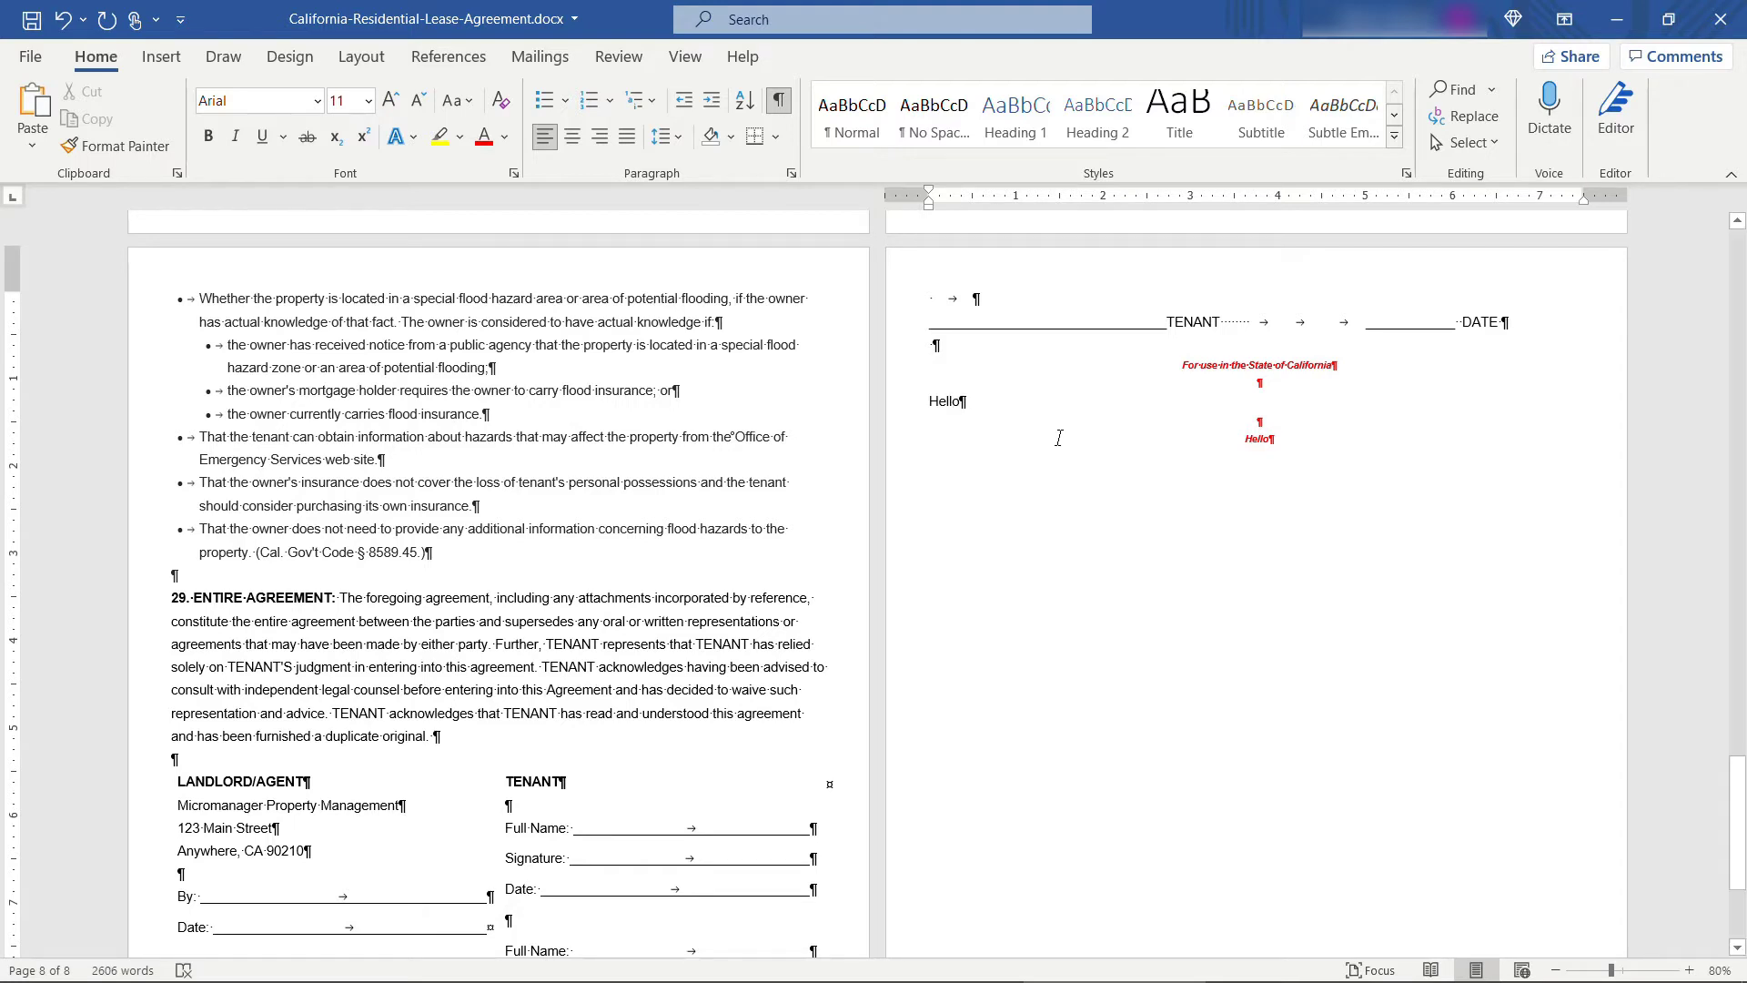
{"action": "left_click_drag", "start_coordinate": [1738, 801], "coordinate": [1741, 273]}
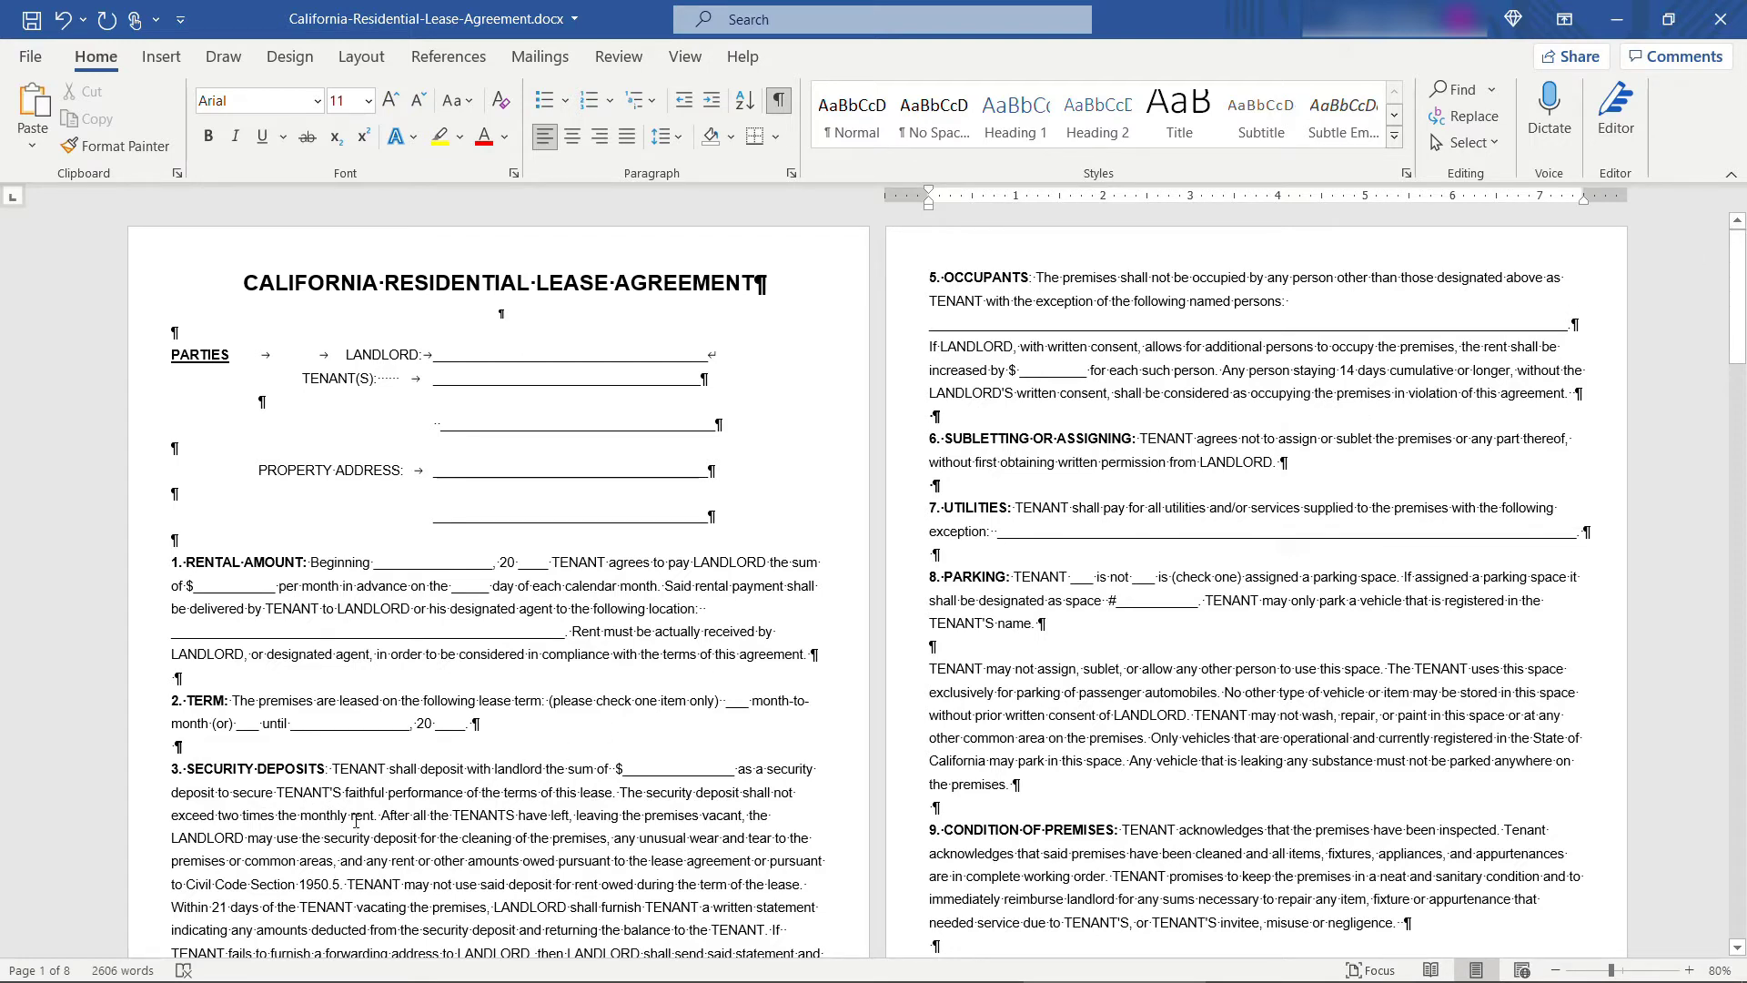
{"action": "left_click_drag", "start_coordinate": [333, 769], "coordinate": [618, 794]}
Step: Make the clause 3 security-deposit sentence and clause 5 additional-persons sentence red with yellow highlight
{"action": "left_click", "coordinate": [483, 144]}
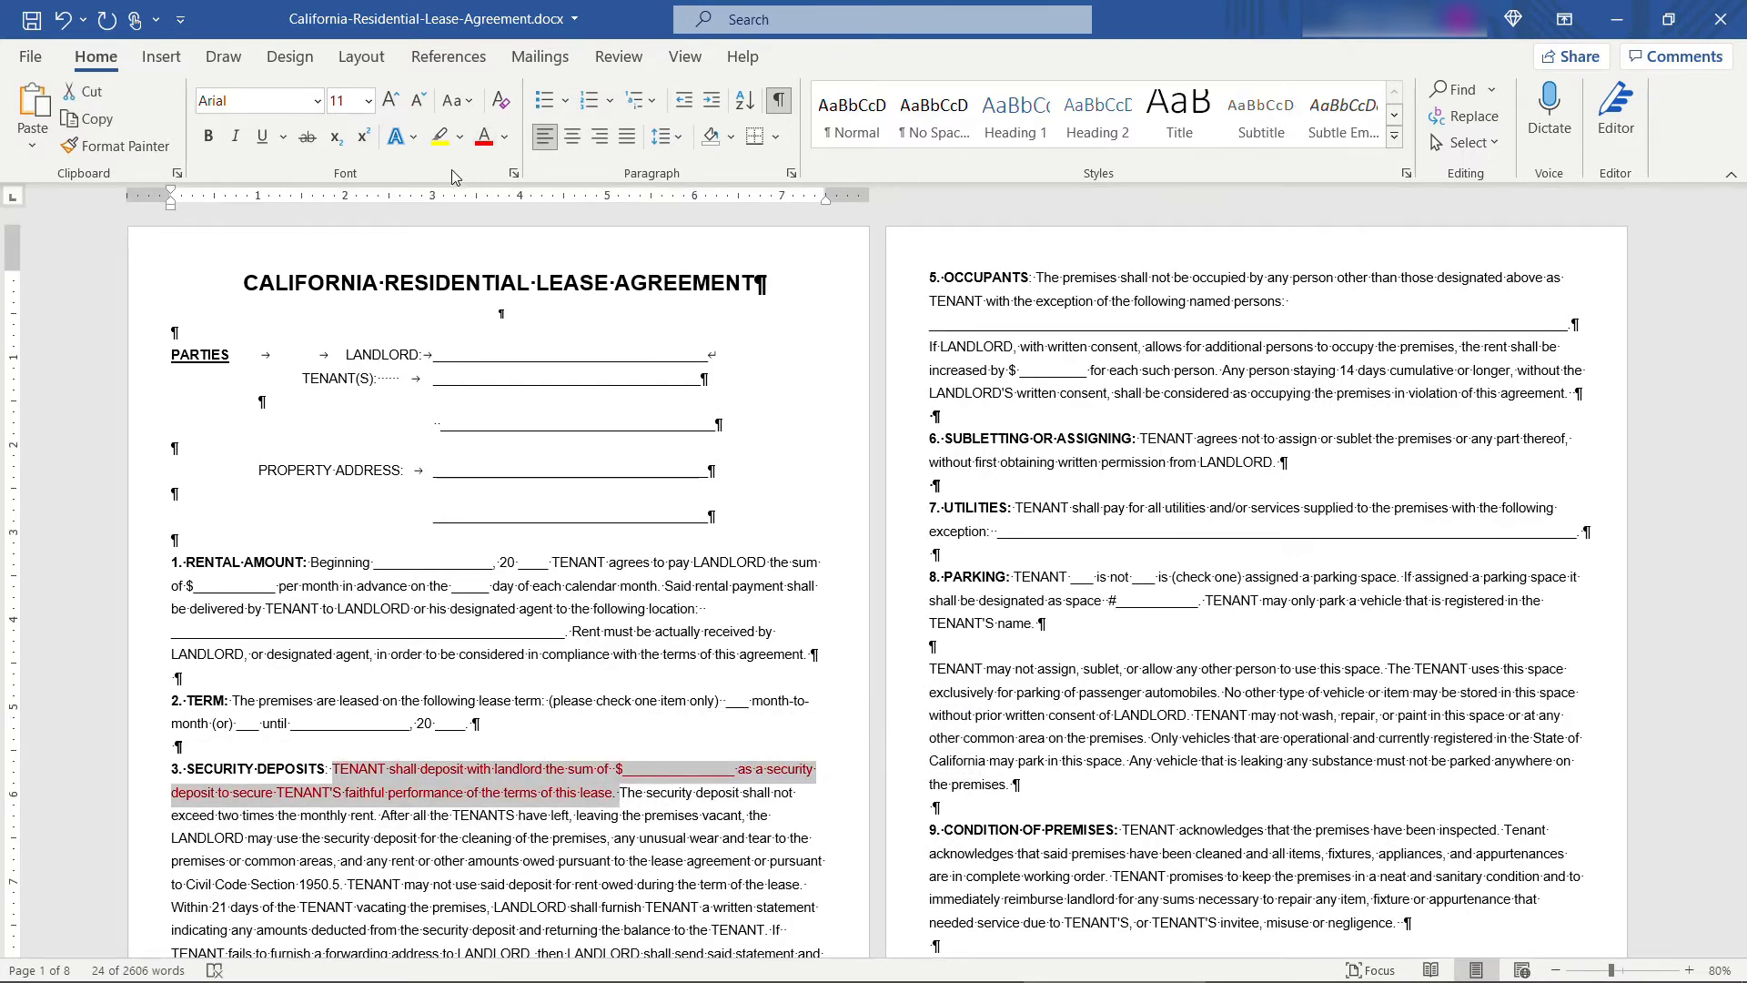
{"action": "left_click", "coordinate": [439, 137]}
{"action": "left_click", "coordinate": [627, 746]}
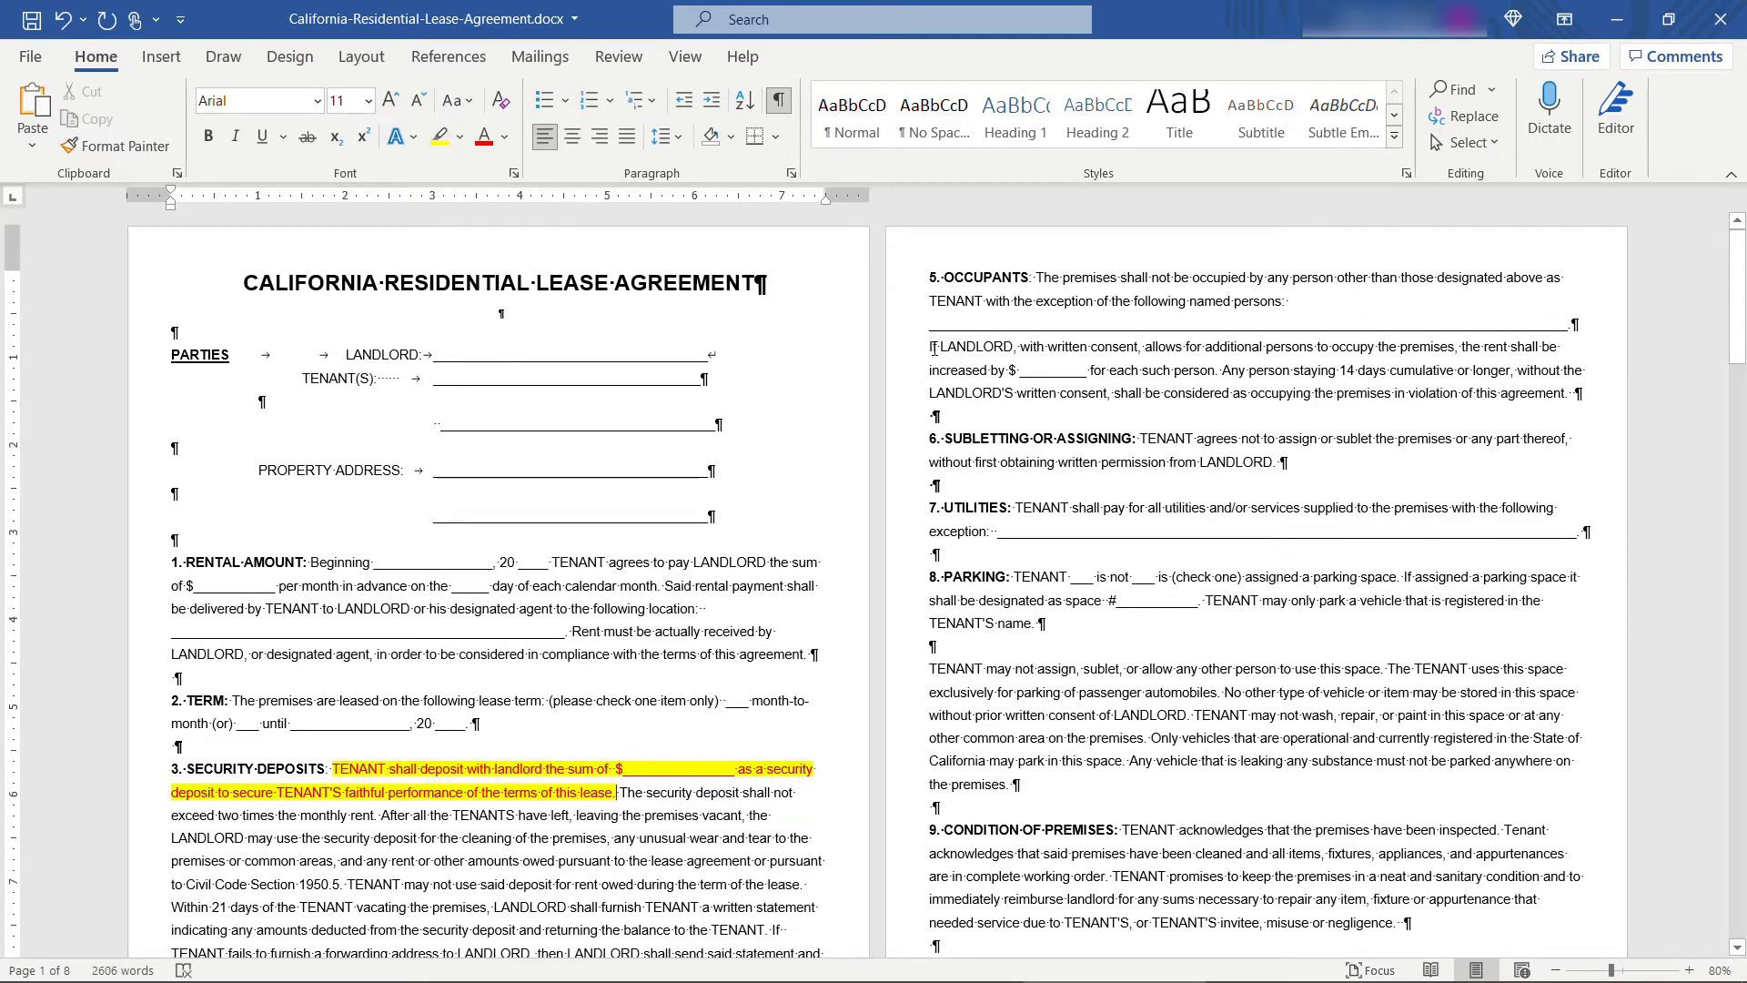
{"action": "left_click_drag", "start_coordinate": [955, 351], "coordinate": [1215, 374]}
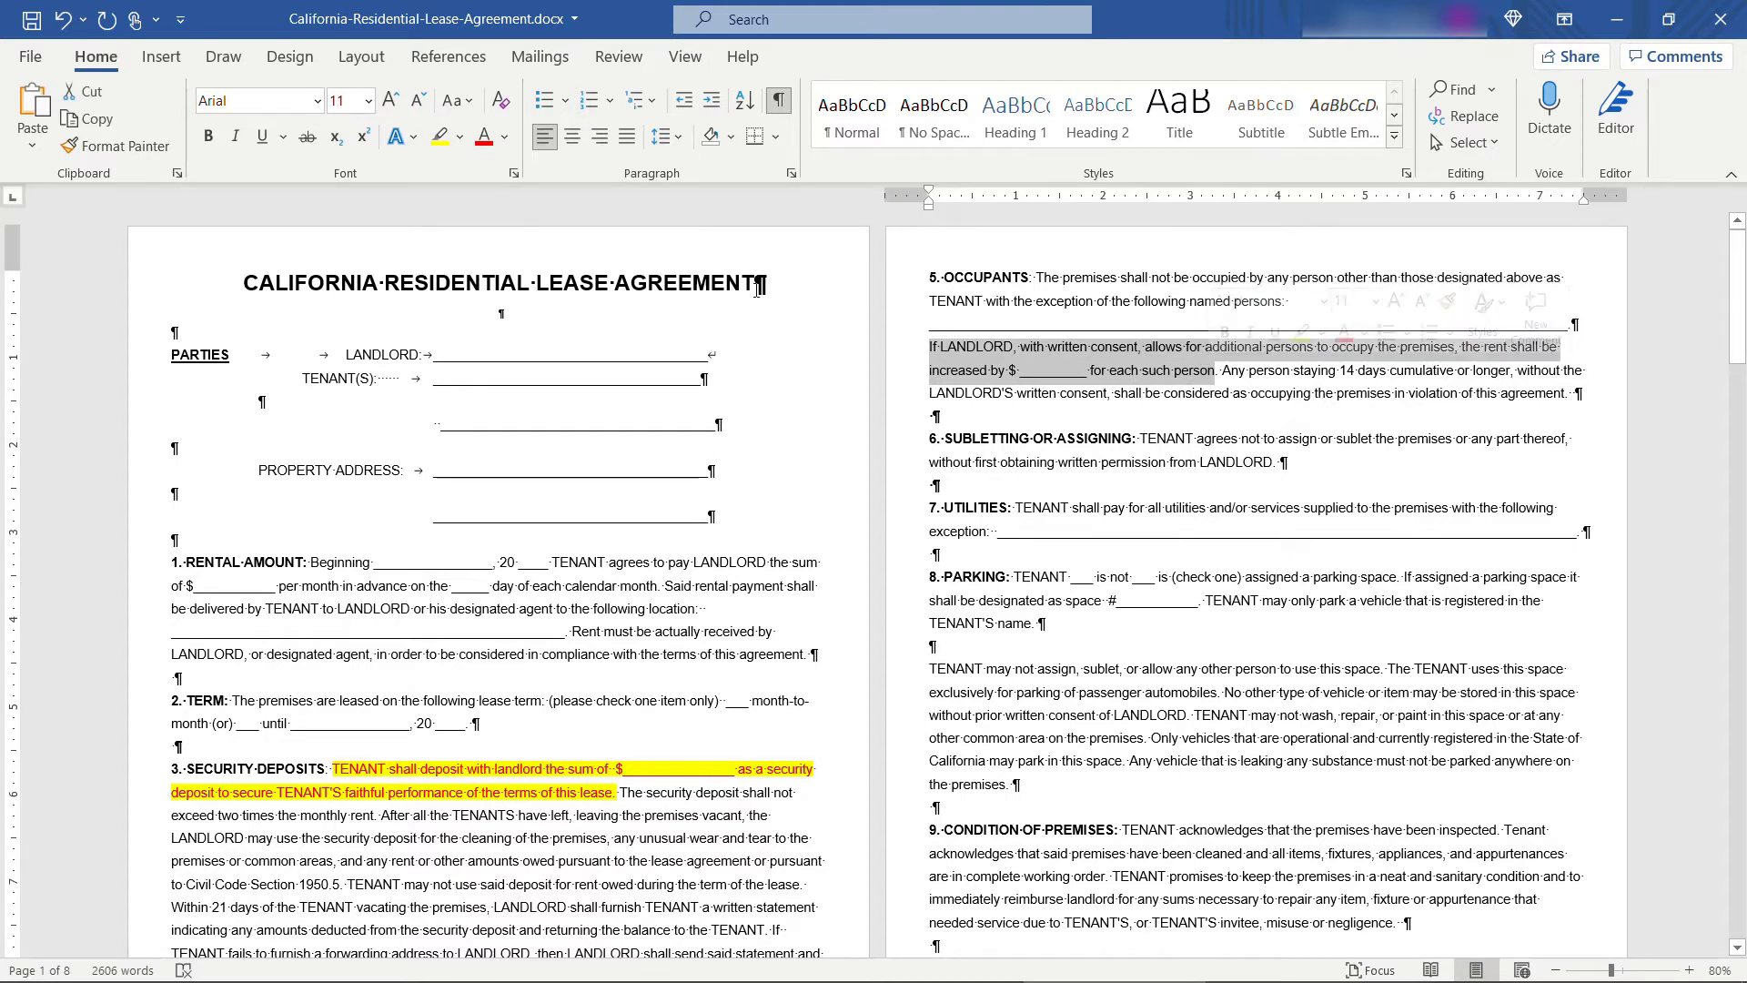
{"action": "left_click", "coordinate": [484, 137]}
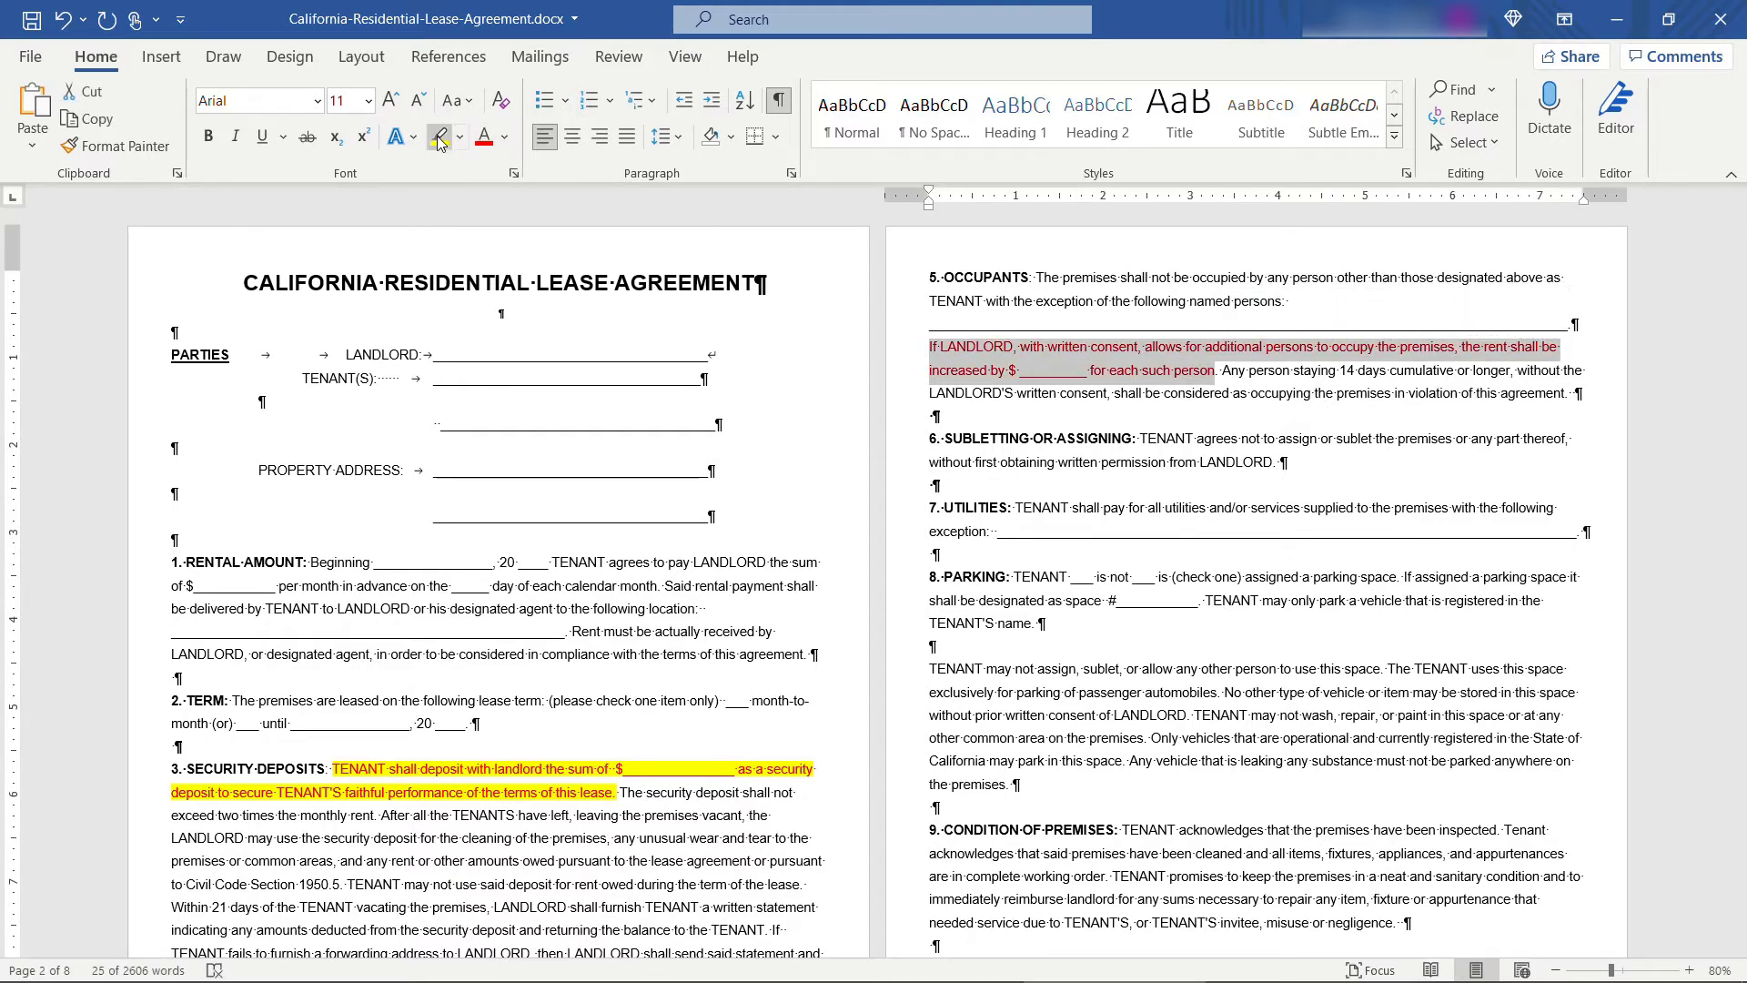
{"action": "left_click", "coordinate": [440, 137]}
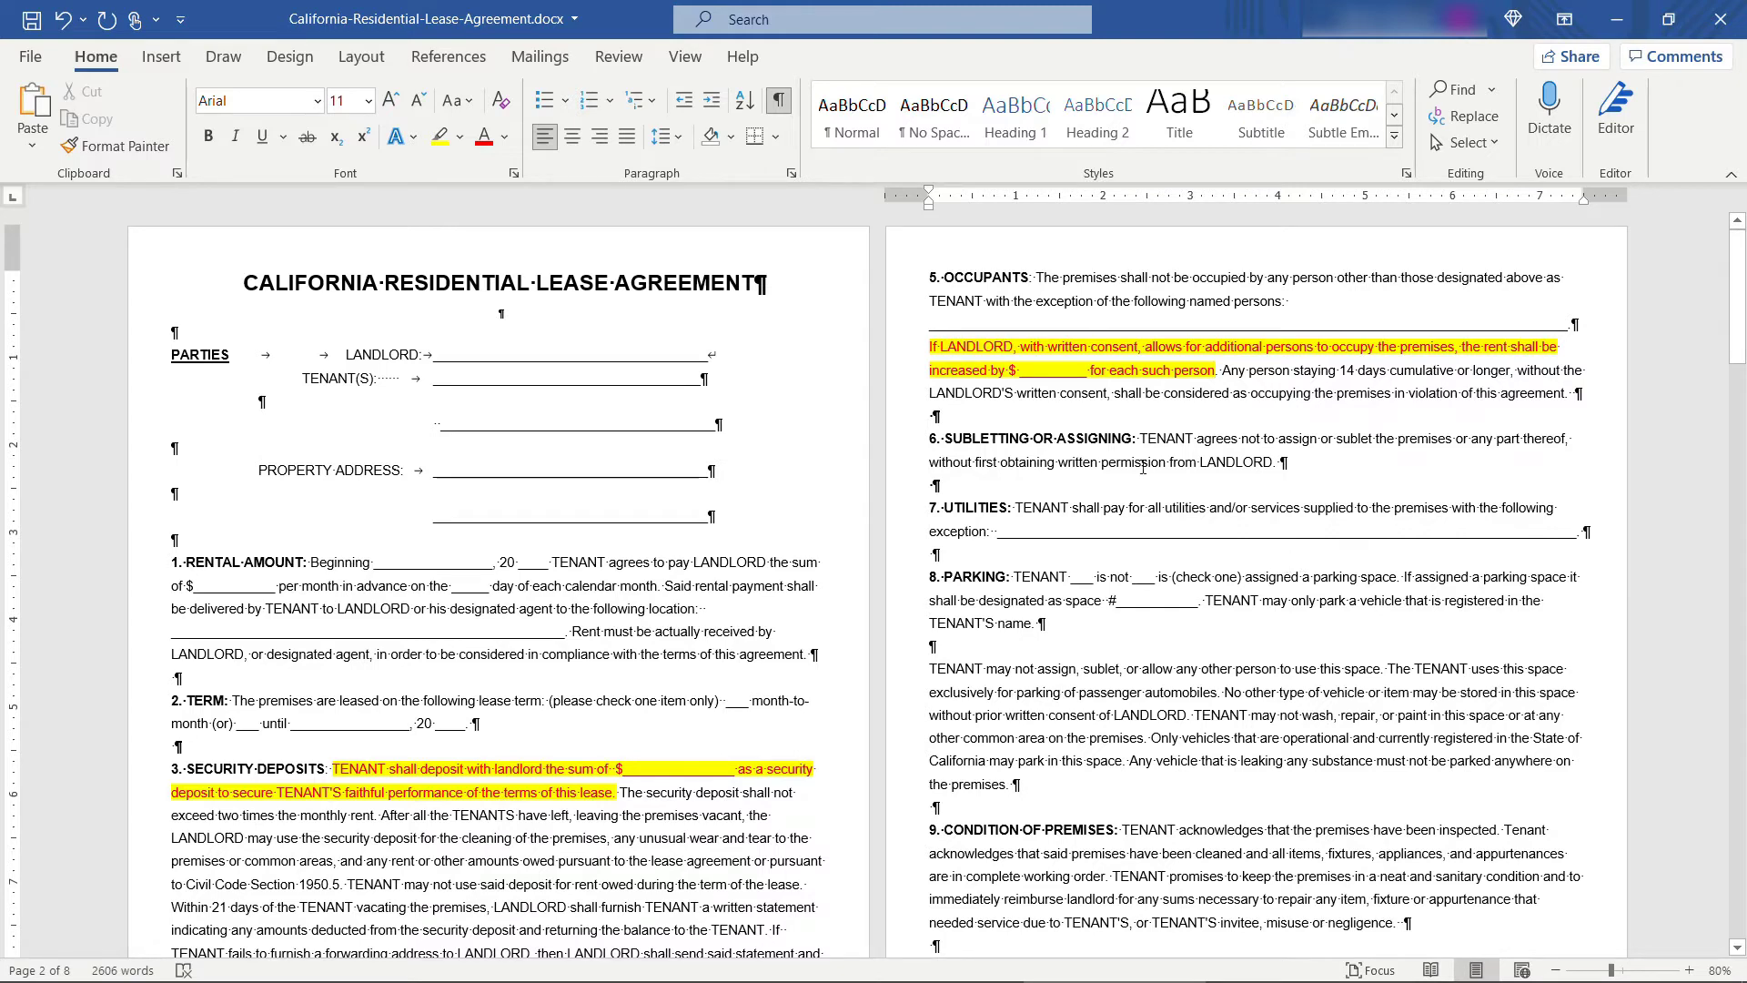
{"action": "left_click_drag", "start_coordinate": [1051, 350], "coordinate": [1225, 347]}
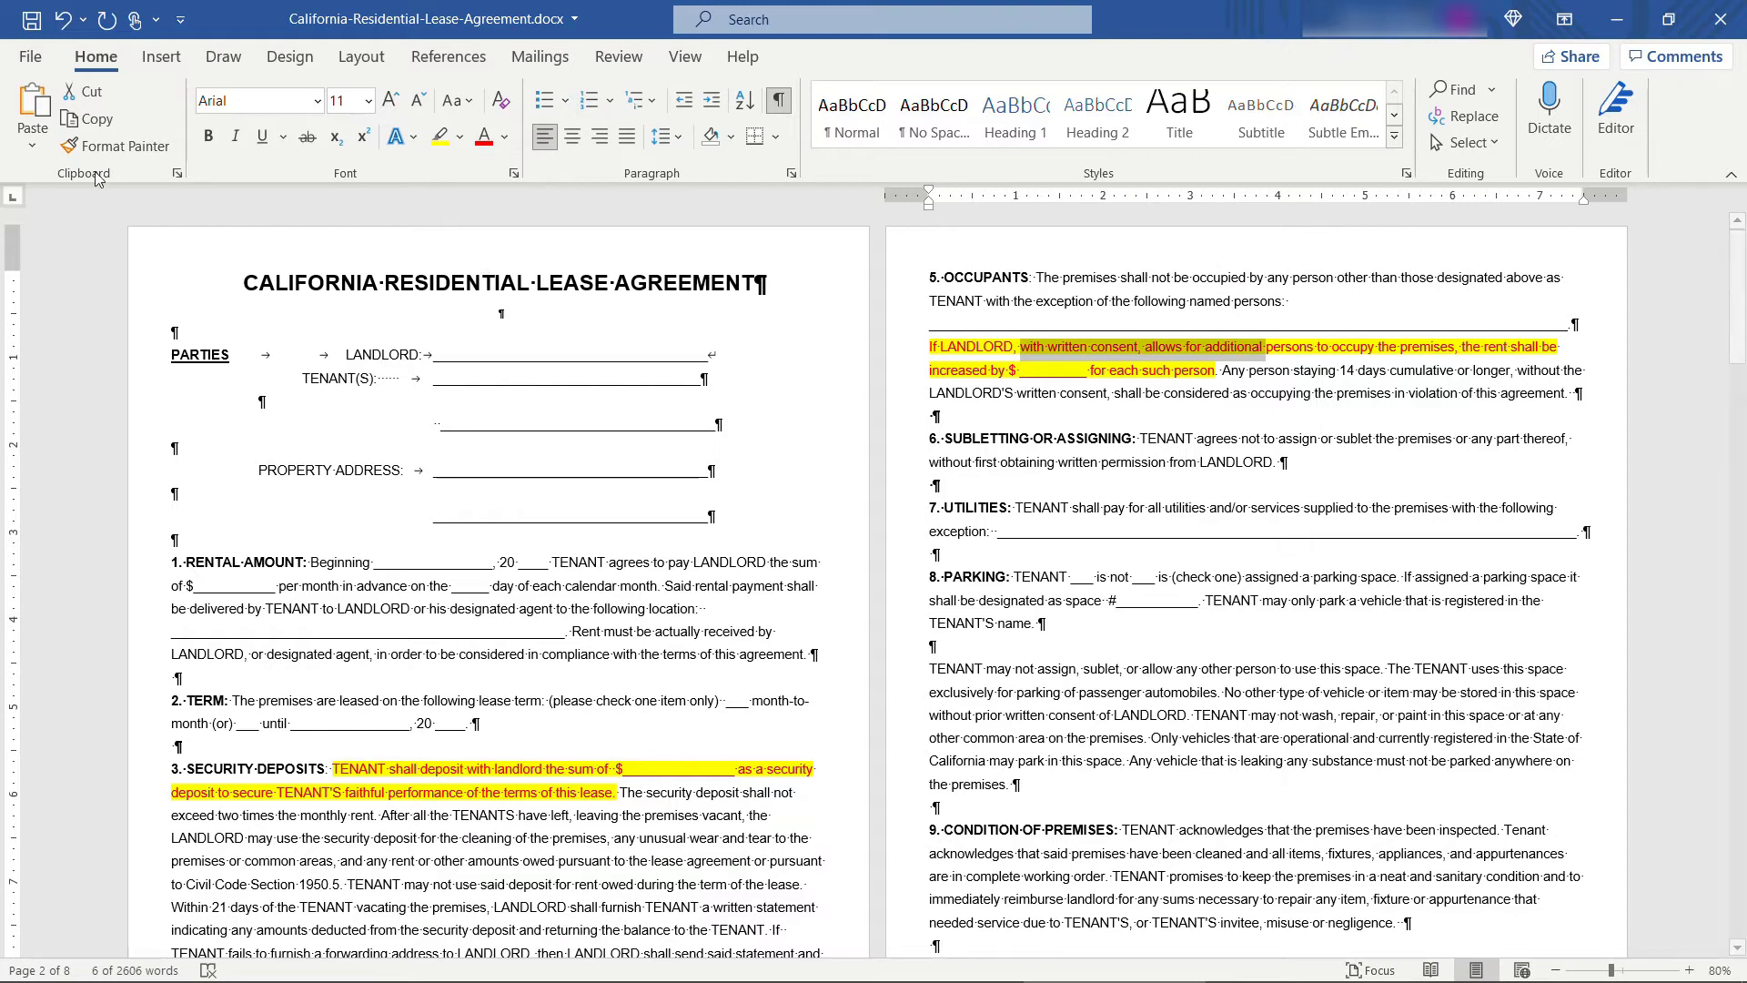
Step: Format-paint red-on-yellow onto phrases like 'agrees not to assign or sublet' in sections 6, 8 and 9
{"action": "left_click", "coordinate": [105, 147]}
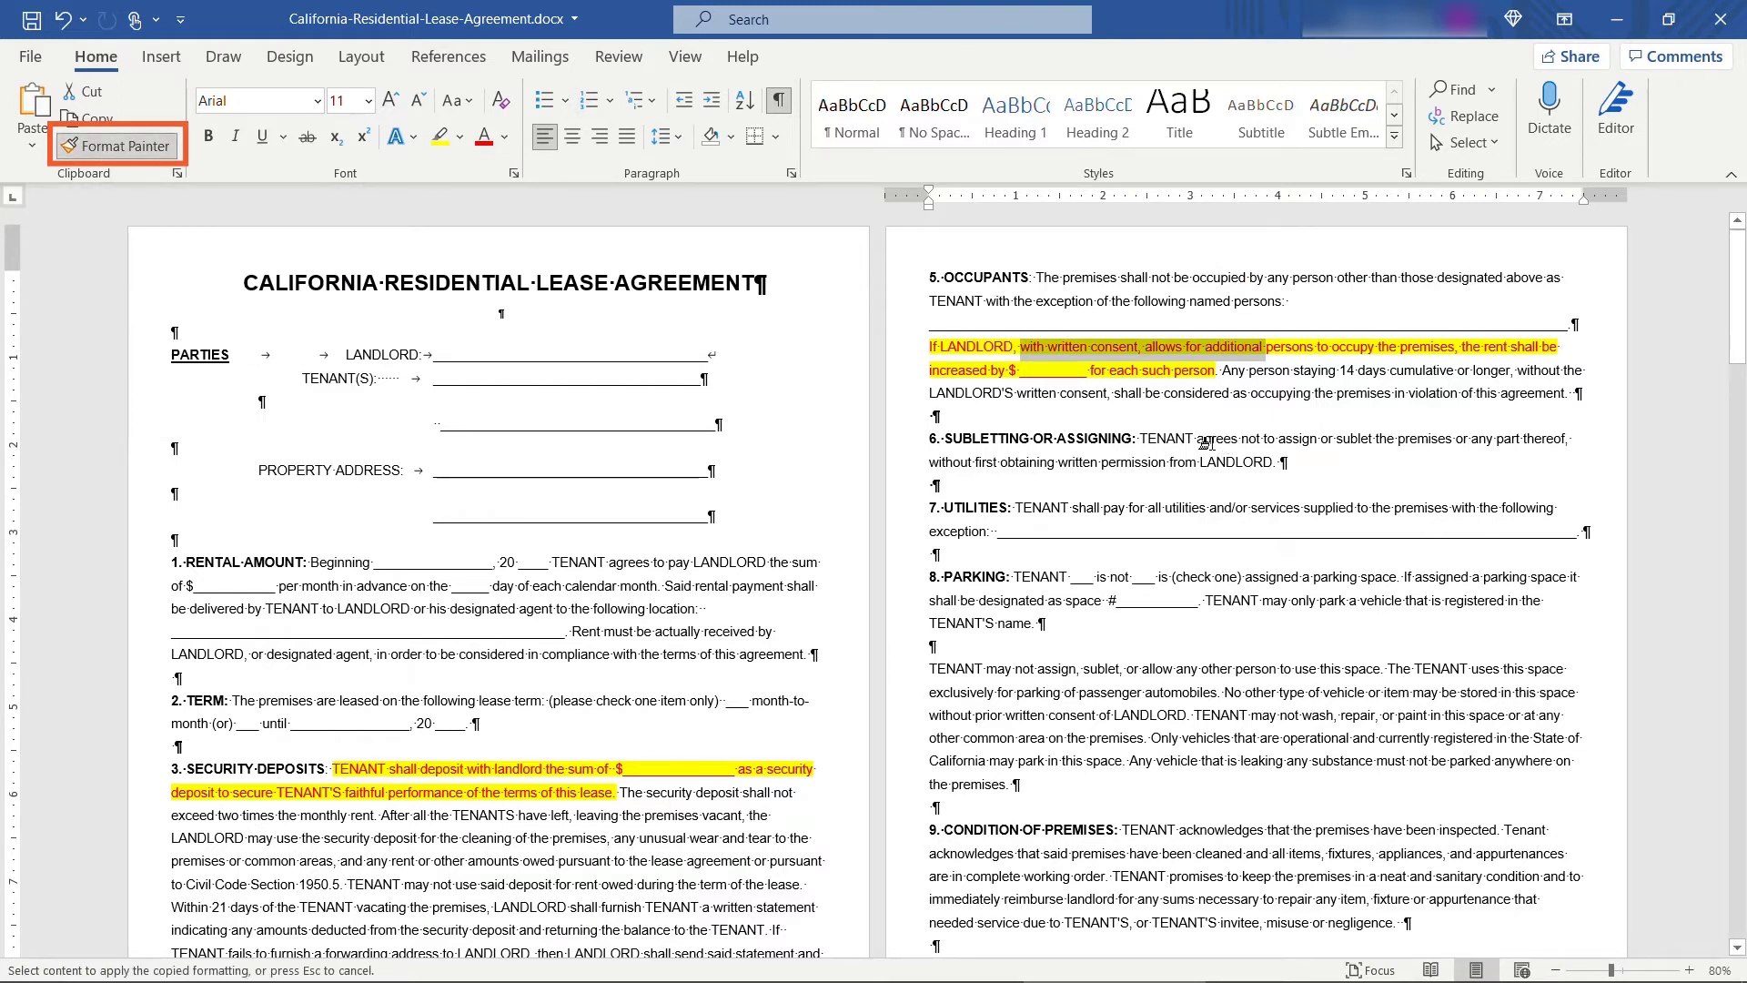
{"action": "left_click_drag", "start_coordinate": [1198, 440], "coordinate": [1372, 438]}
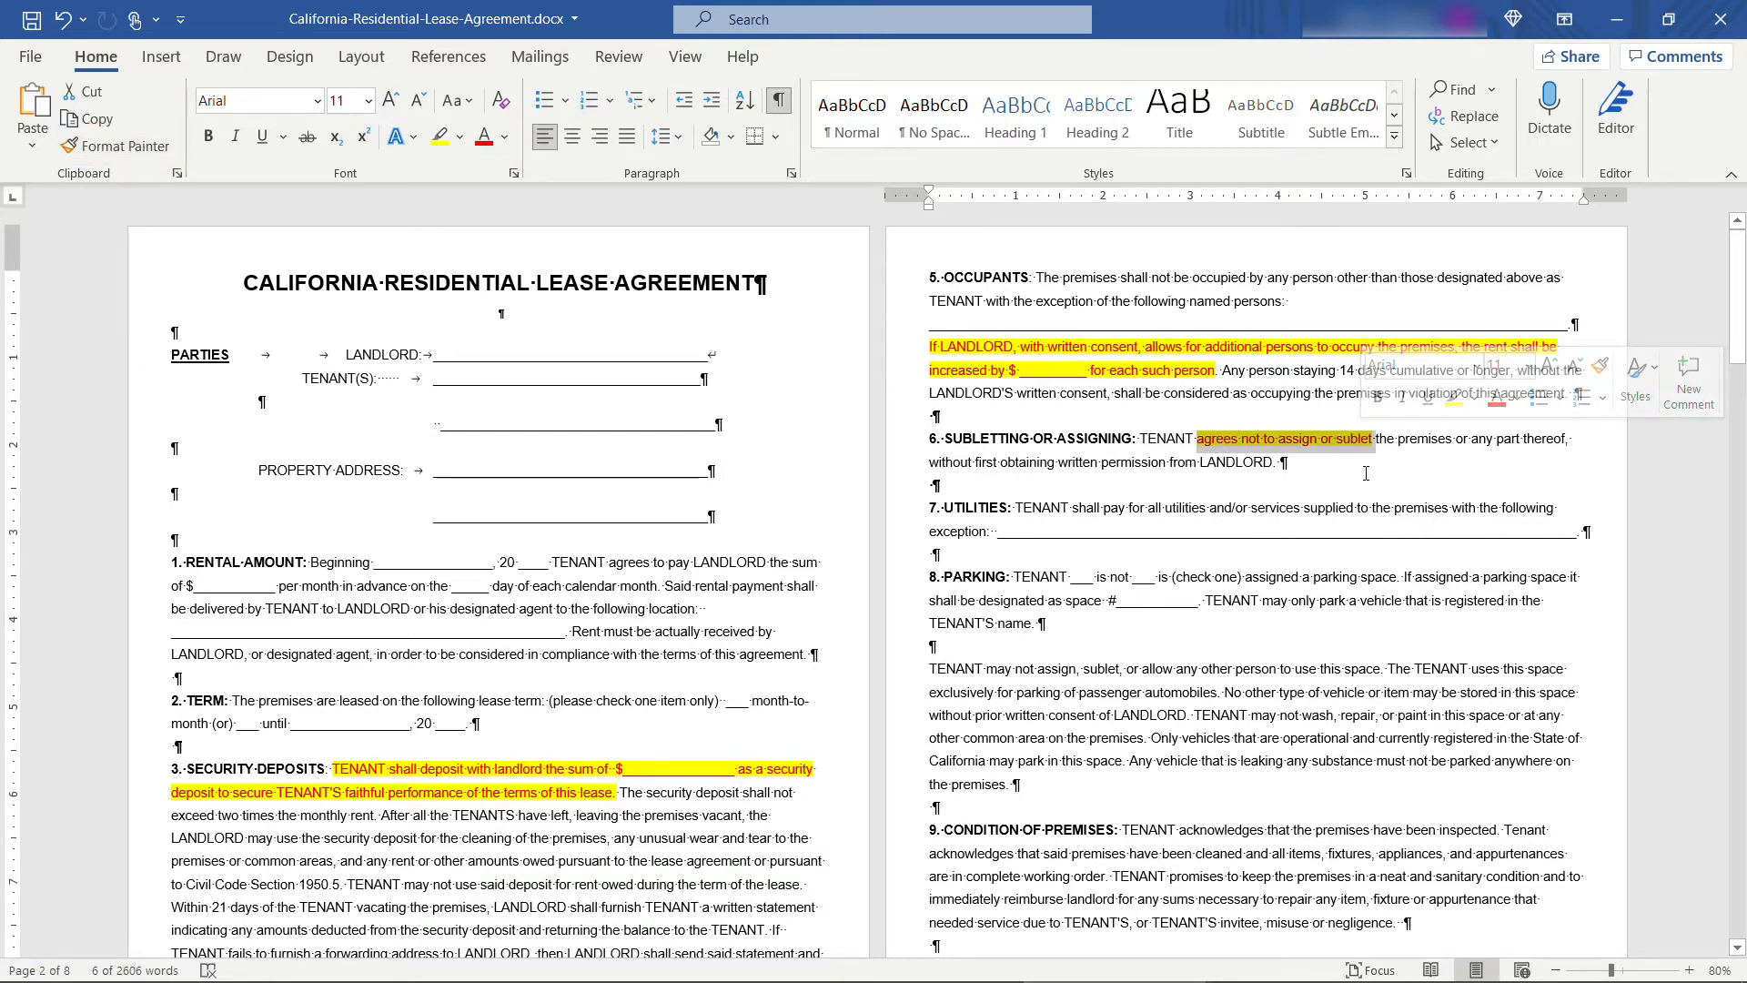
{"action": "left_click", "coordinate": [125, 148]}
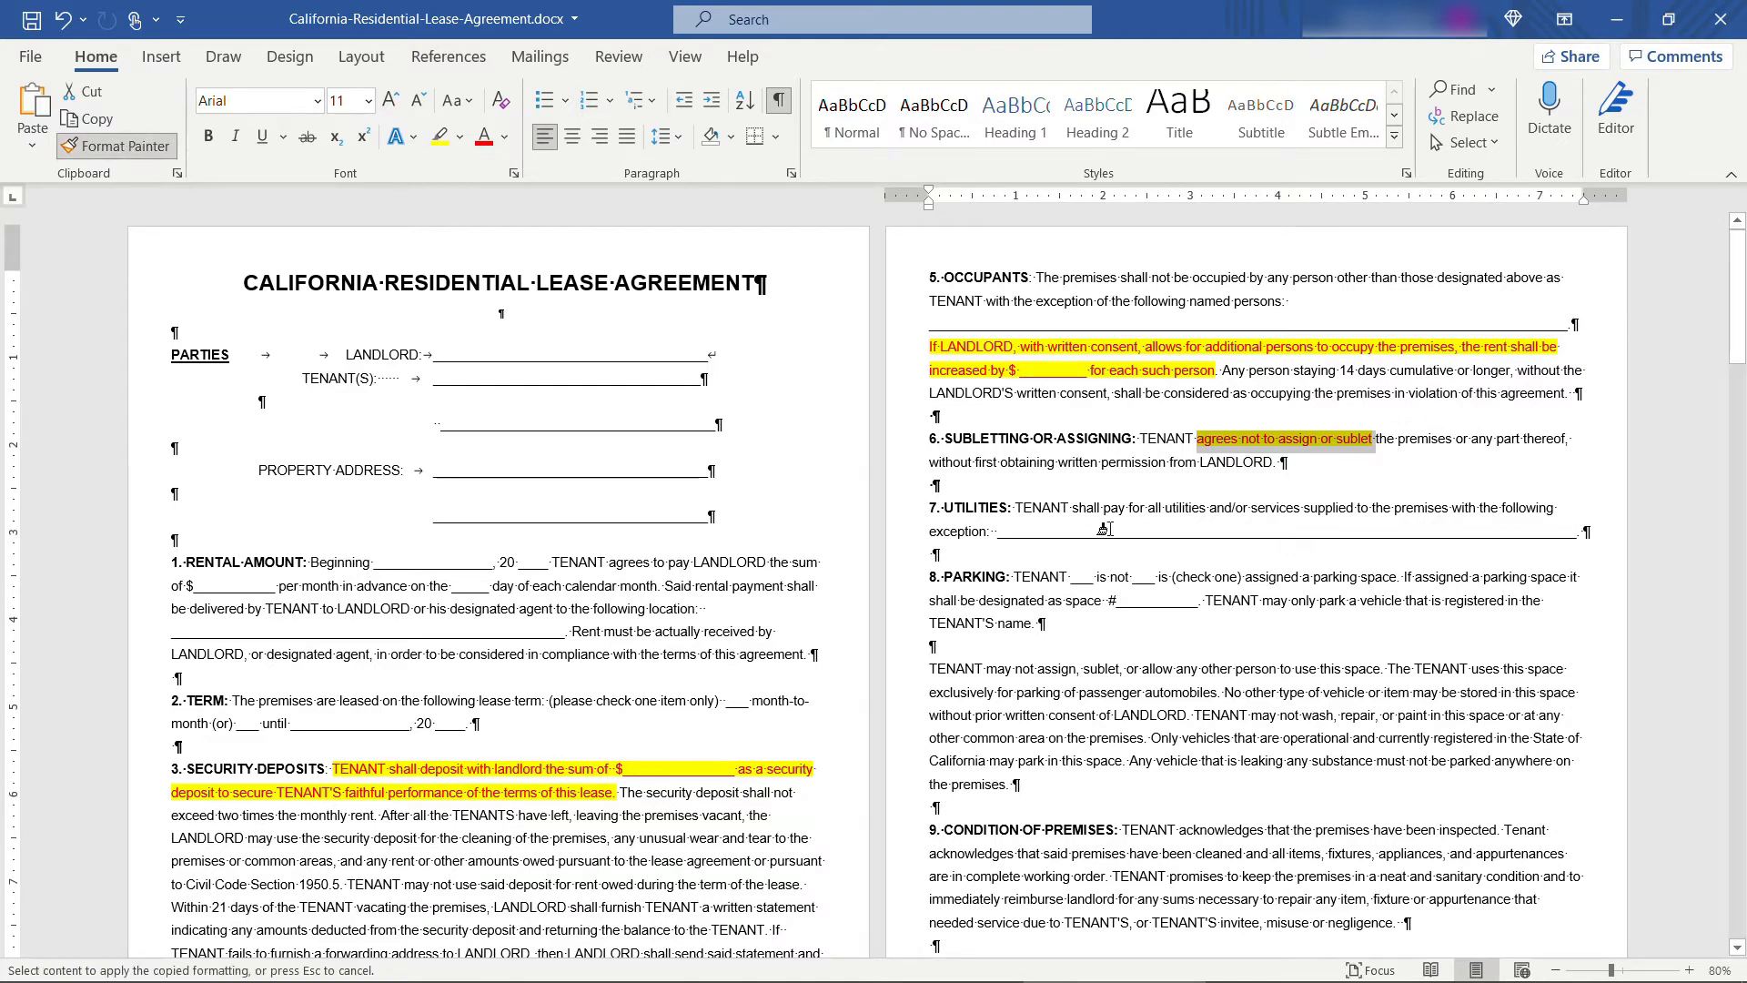
{"action": "left_click_drag", "start_coordinate": [1216, 578], "coordinate": [1398, 579]}
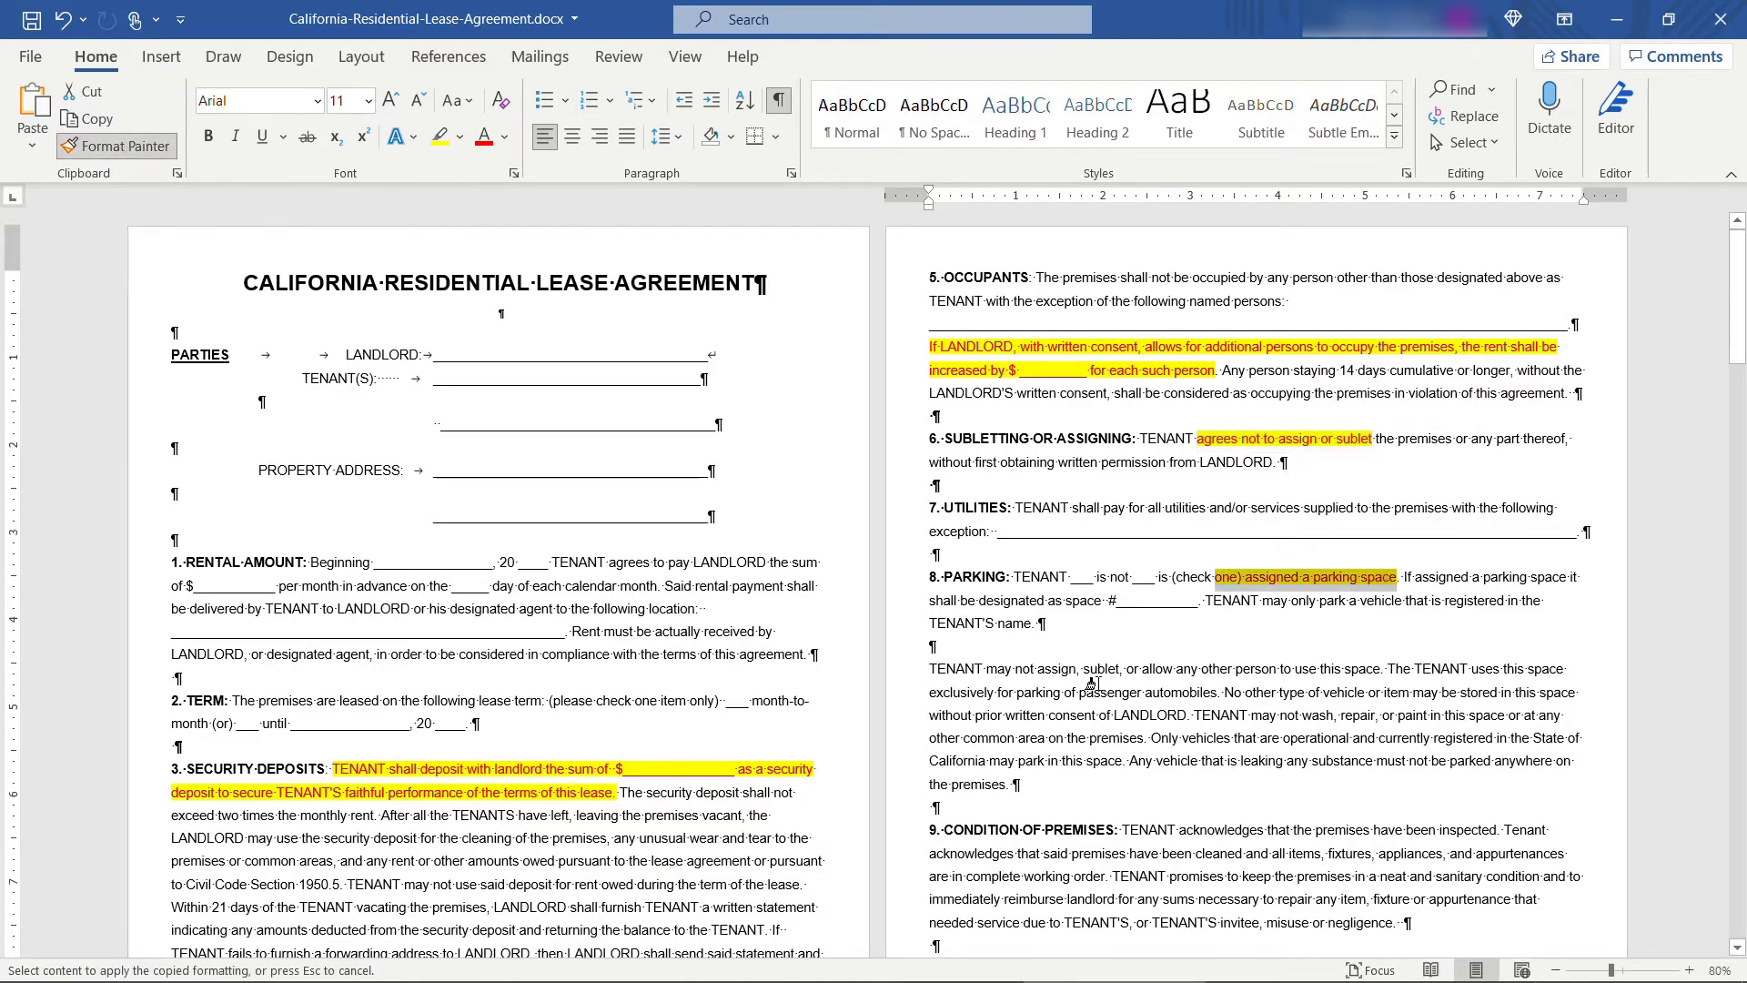
{"action": "left_click_drag", "start_coordinate": [1261, 658], "coordinate": [1291, 669]}
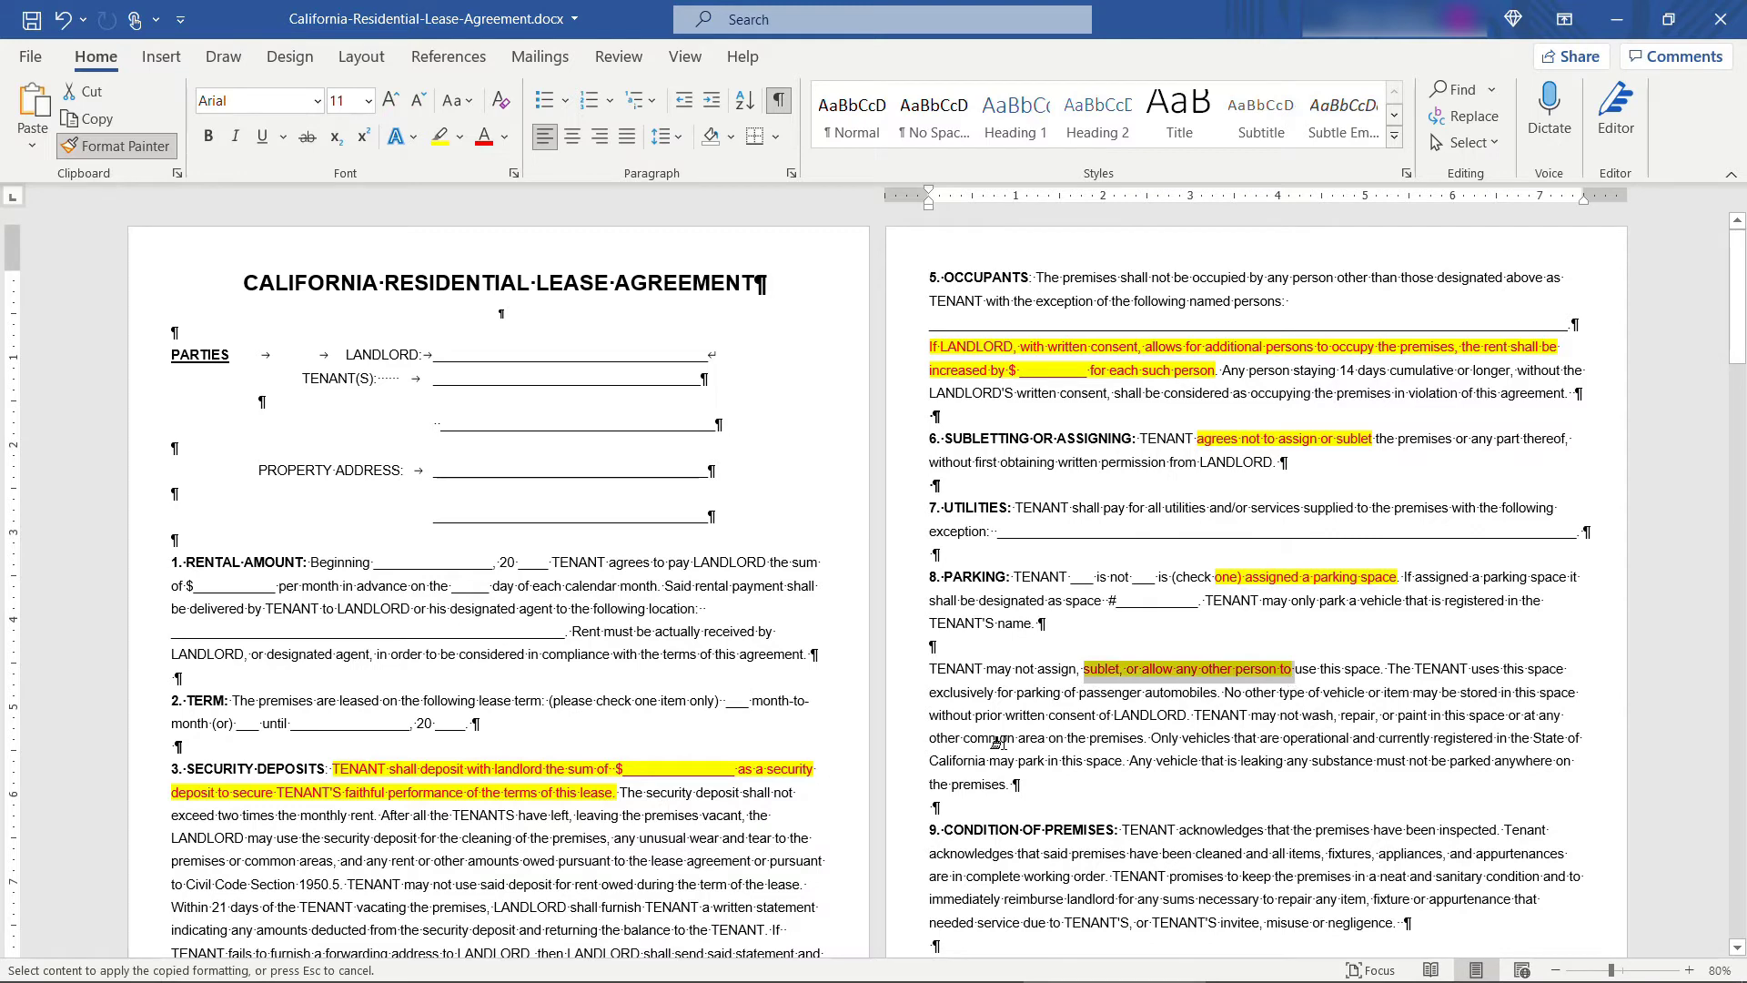
{"action": "left_click_drag", "start_coordinate": [997, 742], "coordinate": [1180, 736]}
{"action": "left_click_drag", "start_coordinate": [1343, 715], "coordinate": [1467, 717]}
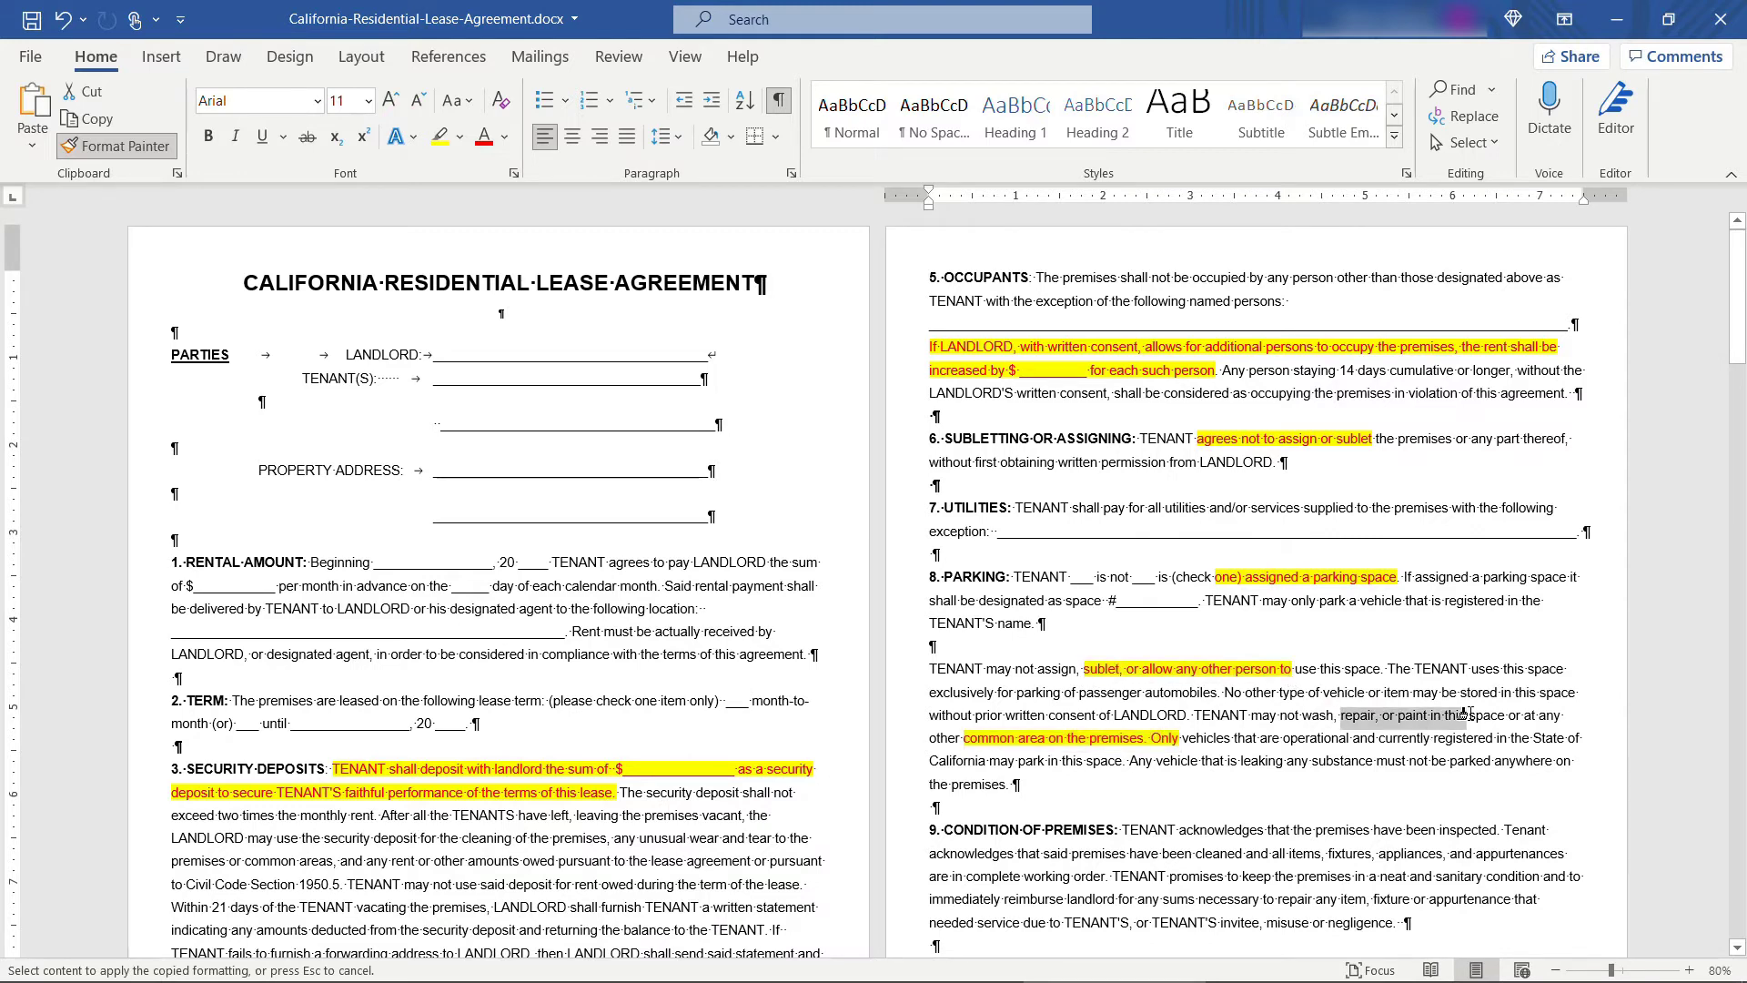
{"action": "left_click_drag", "start_coordinate": [1028, 876], "coordinate": [1275, 876]}
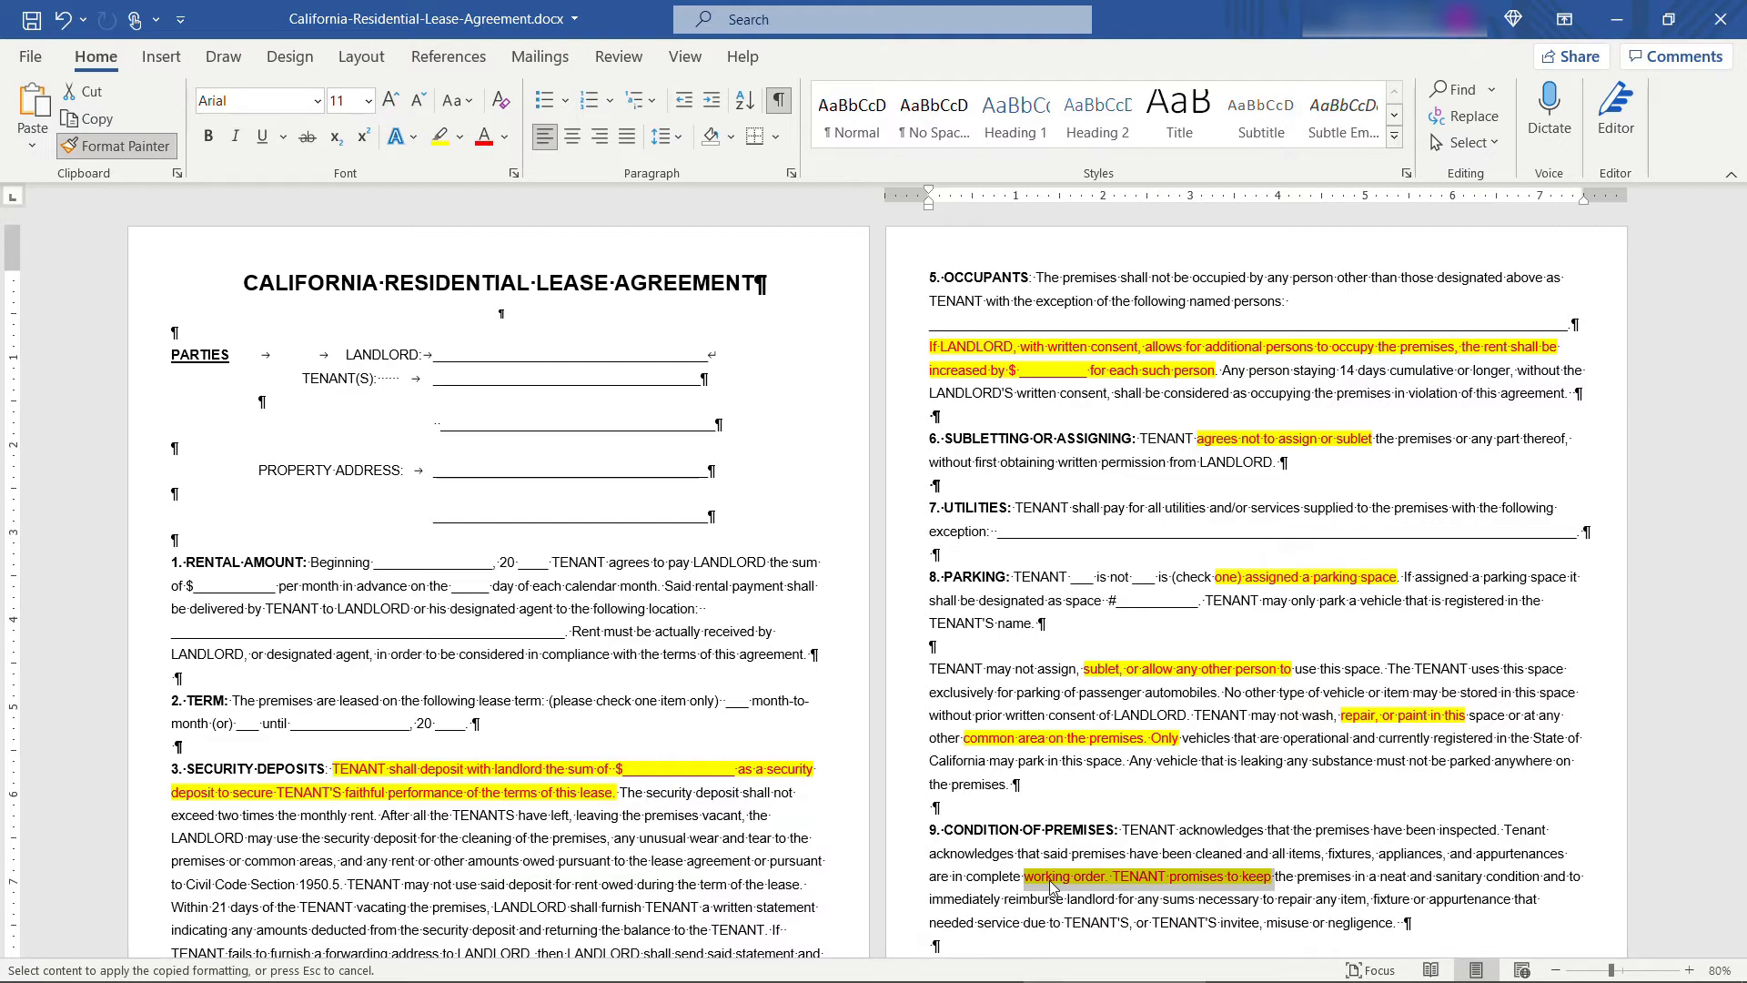
{"action": "left_click_drag", "start_coordinate": [1051, 888], "coordinate": [1051, 888]}
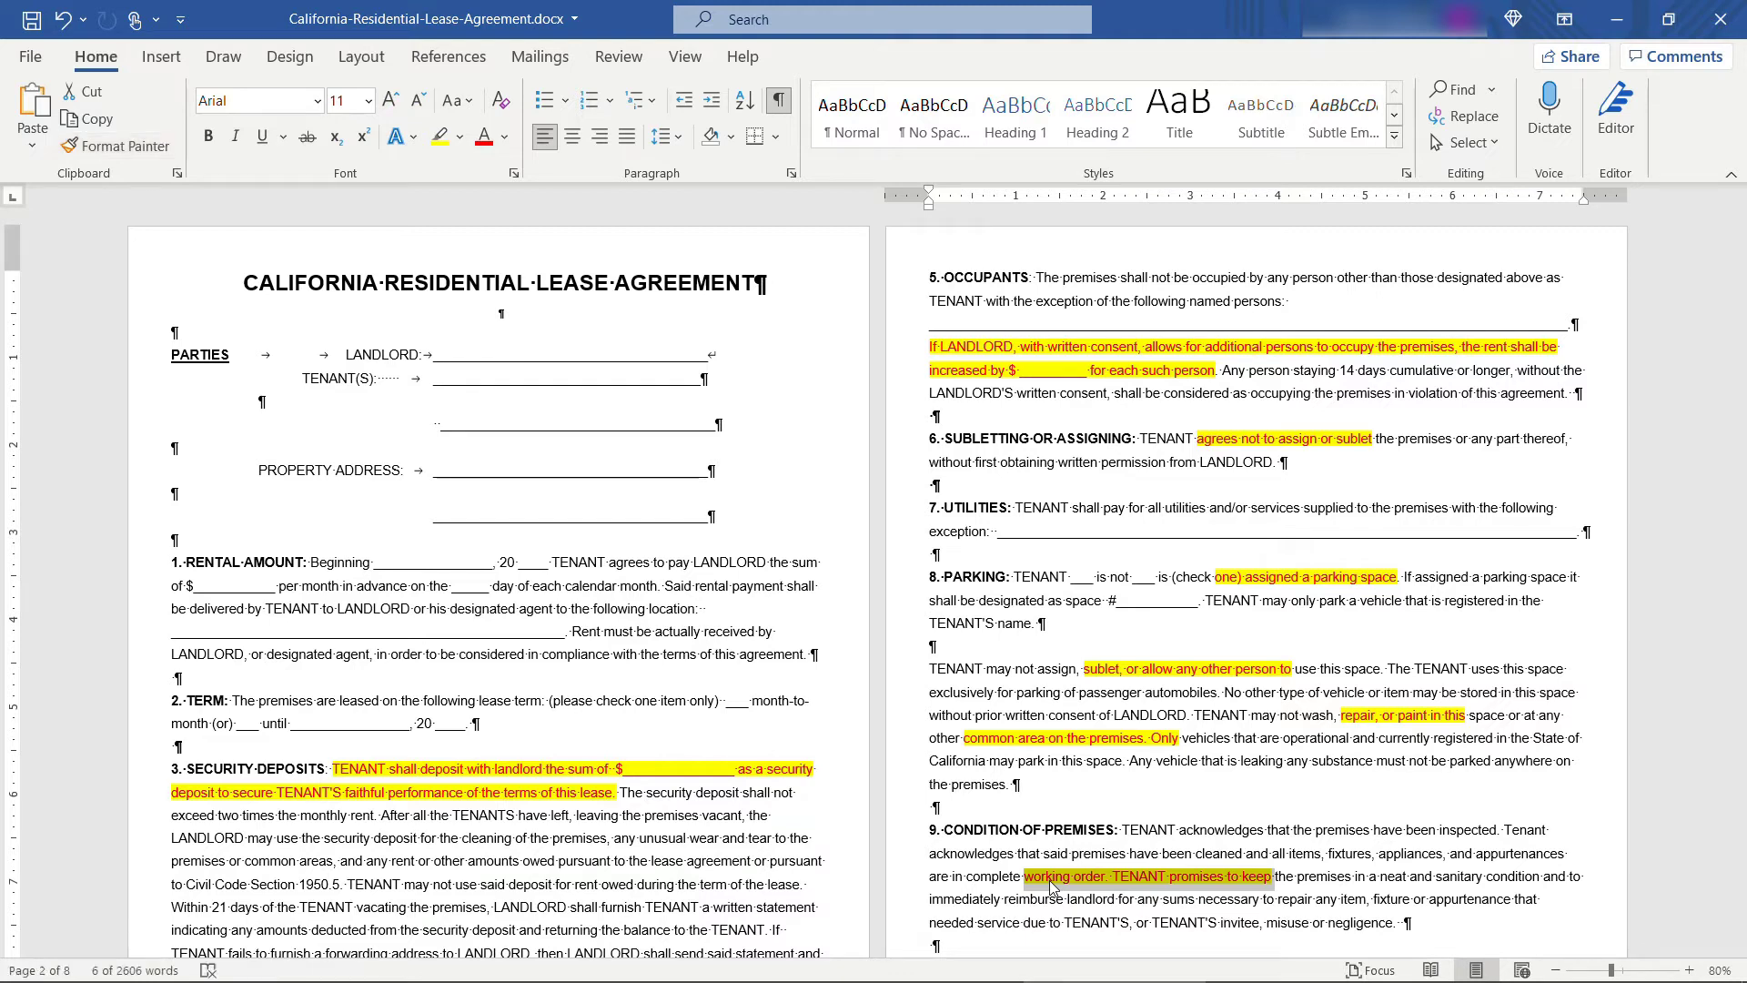
{"action": "left_click_drag", "start_coordinate": [249, 278], "coordinate": [787, 290]}
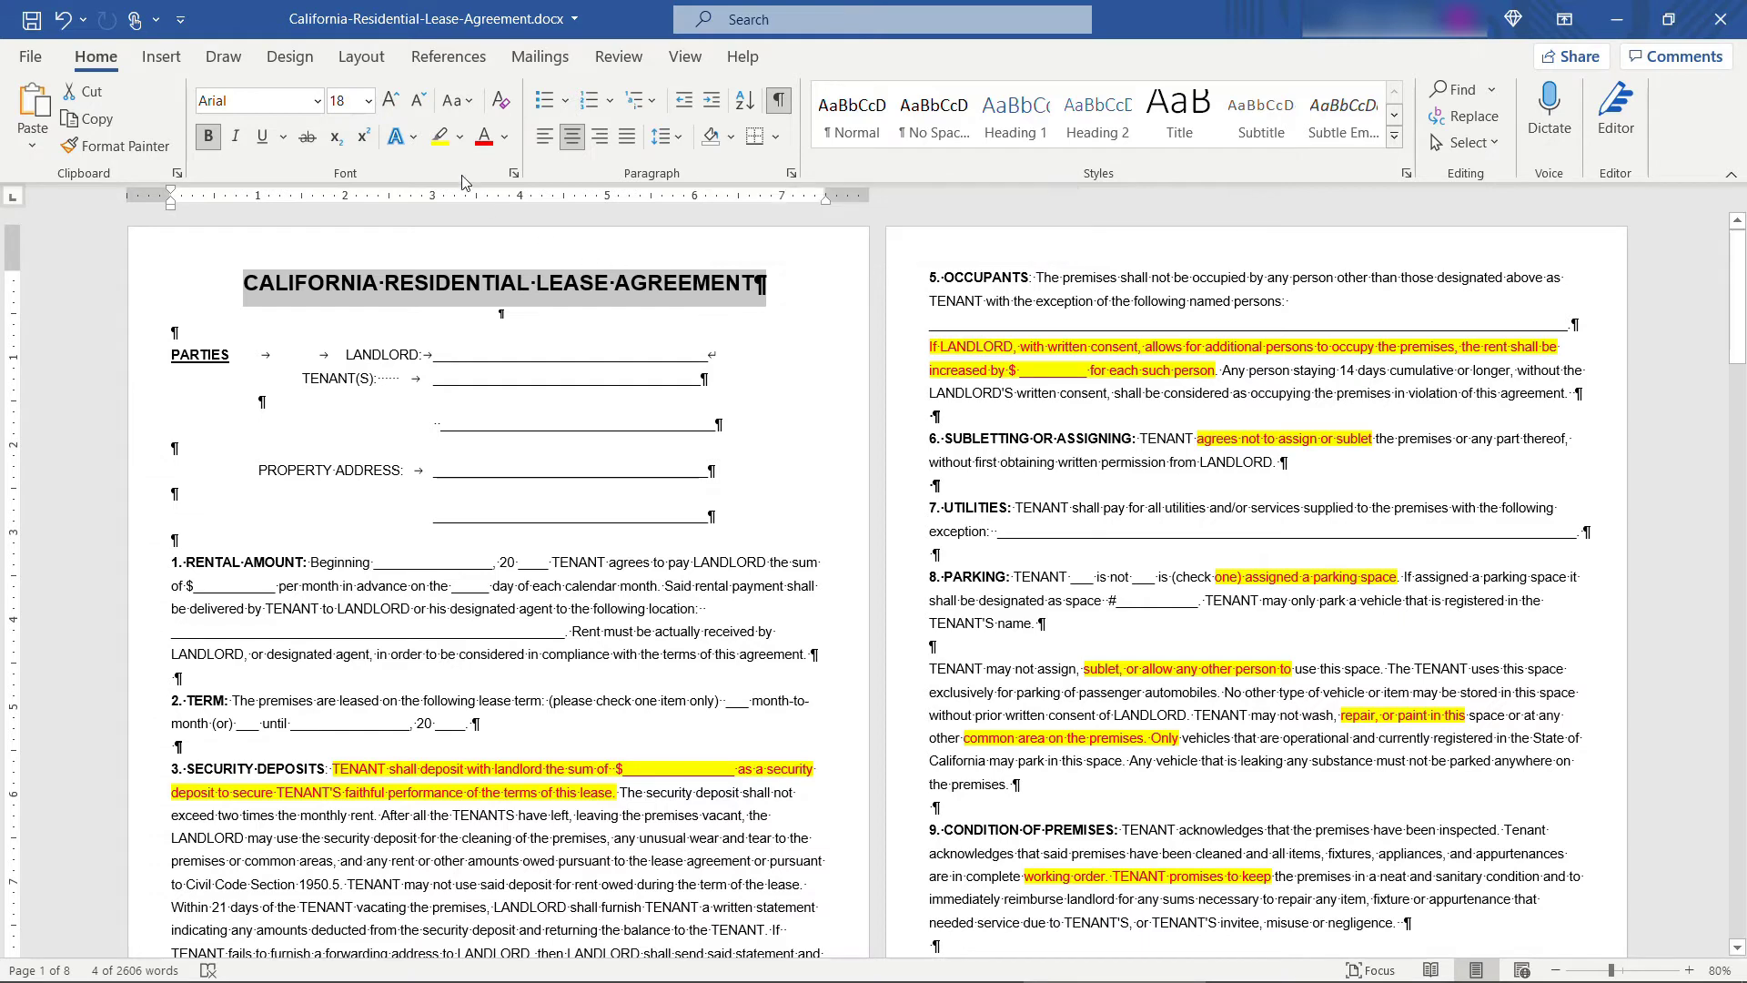
Step: Give the CALIFORNIA RESIDENTIAL LEASE AGREEMENT title a light-blue gradient in 24 pt Baskerville Old Face
{"action": "left_click", "coordinate": [417, 139]}
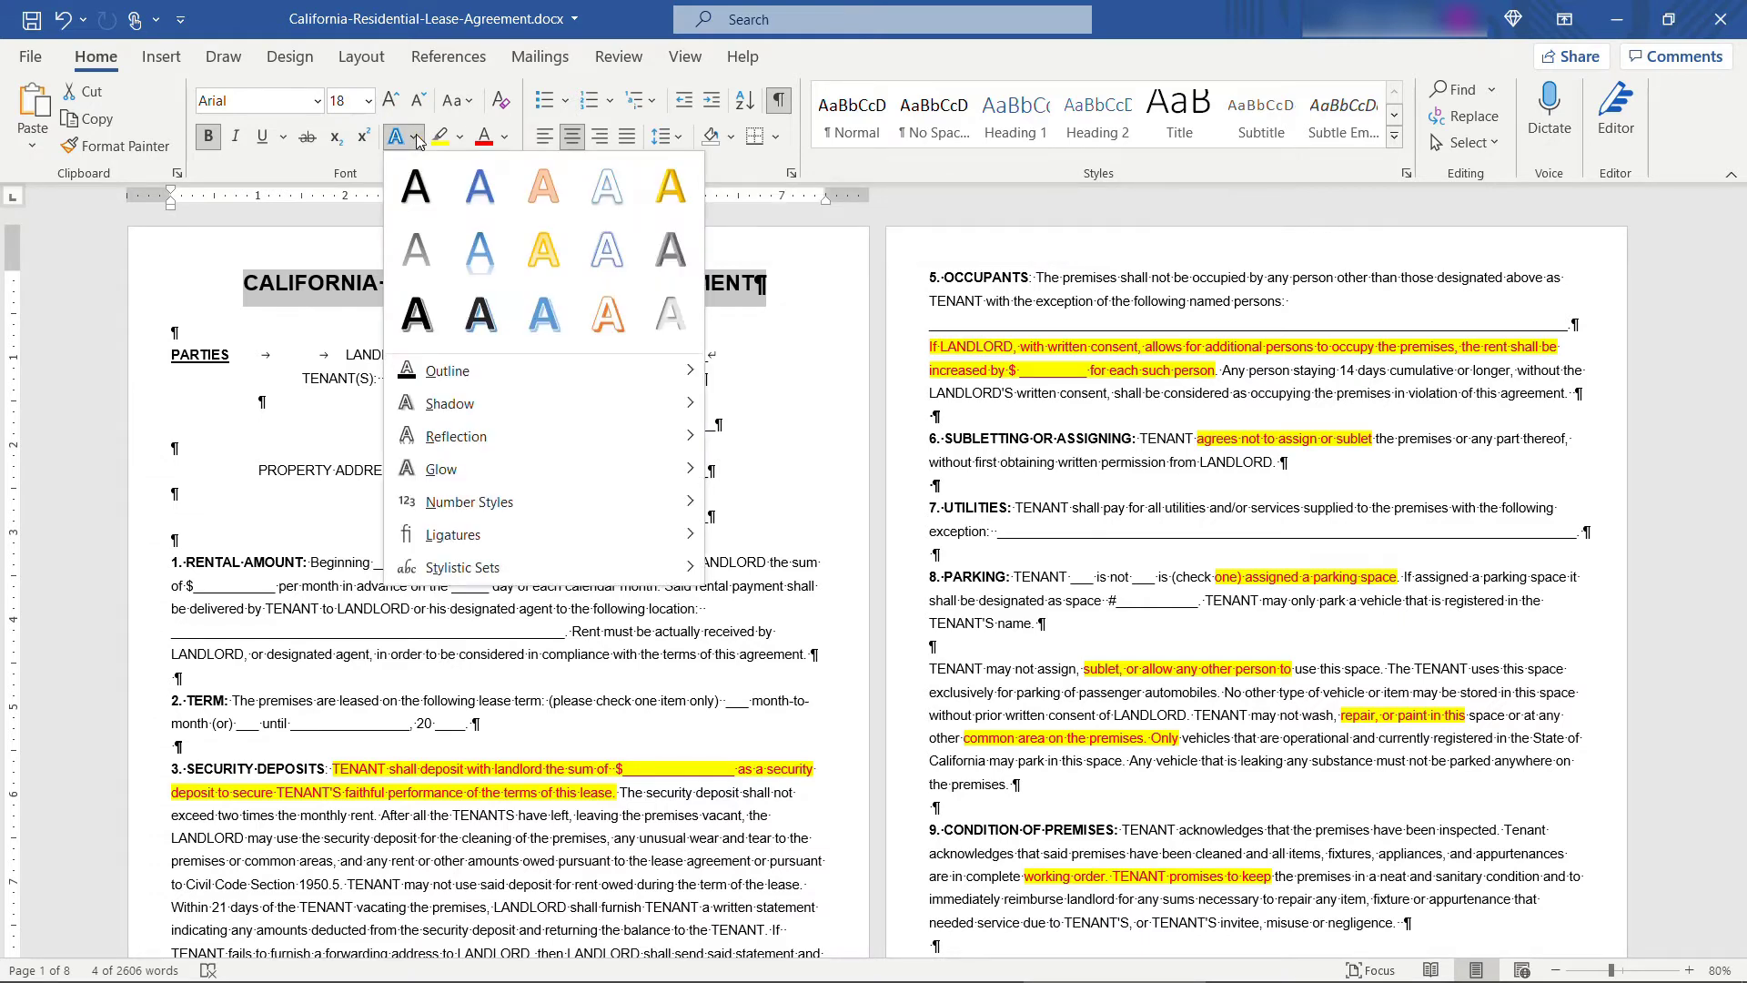
{"action": "left_click", "coordinate": [544, 315]}
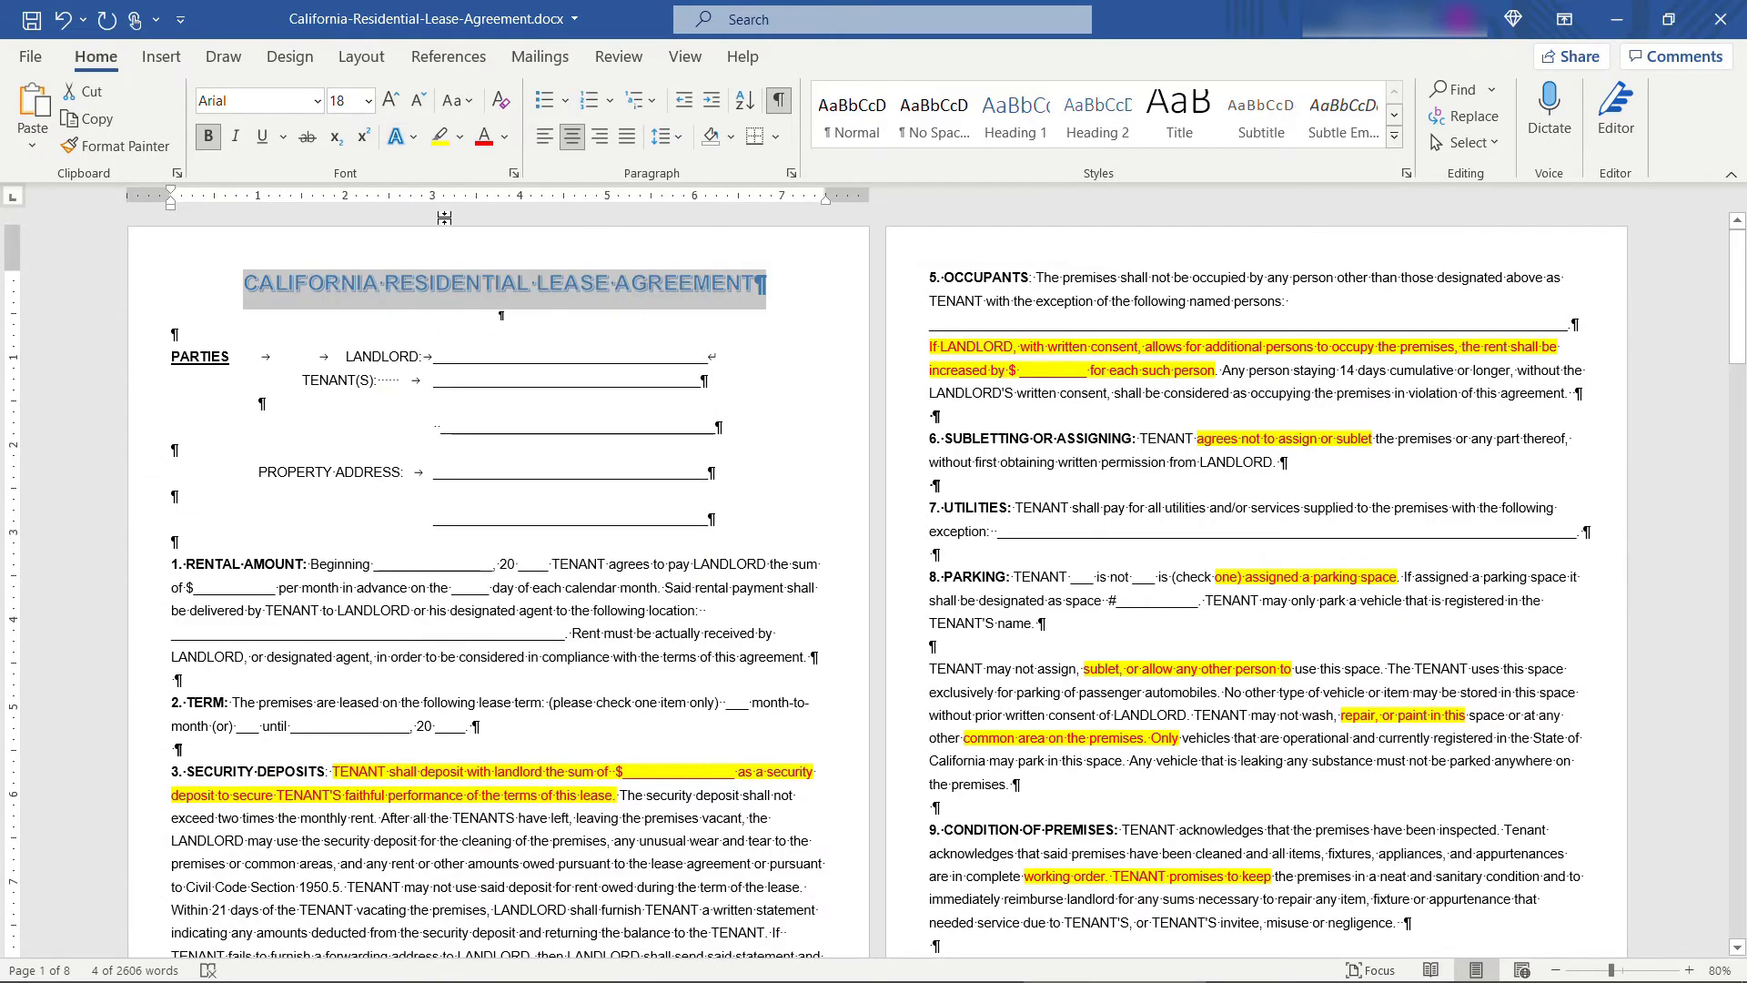
{"action": "left_click", "coordinate": [318, 101]}
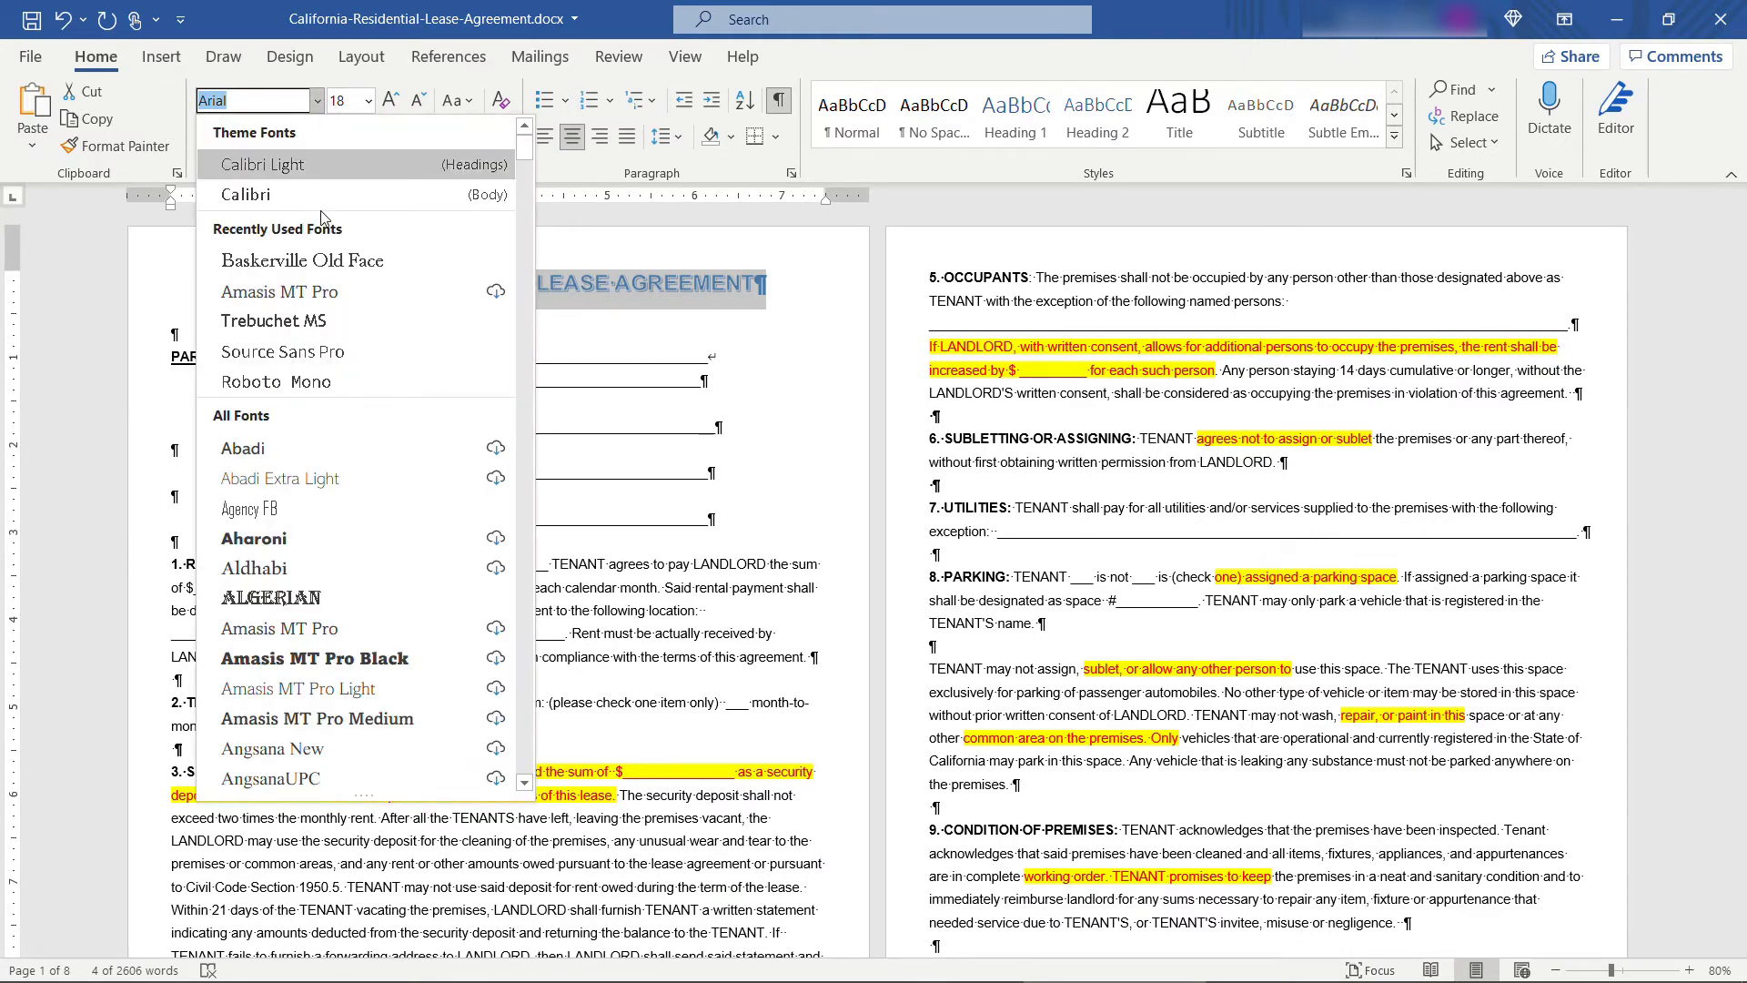
{"action": "left_click", "coordinate": [319, 260]}
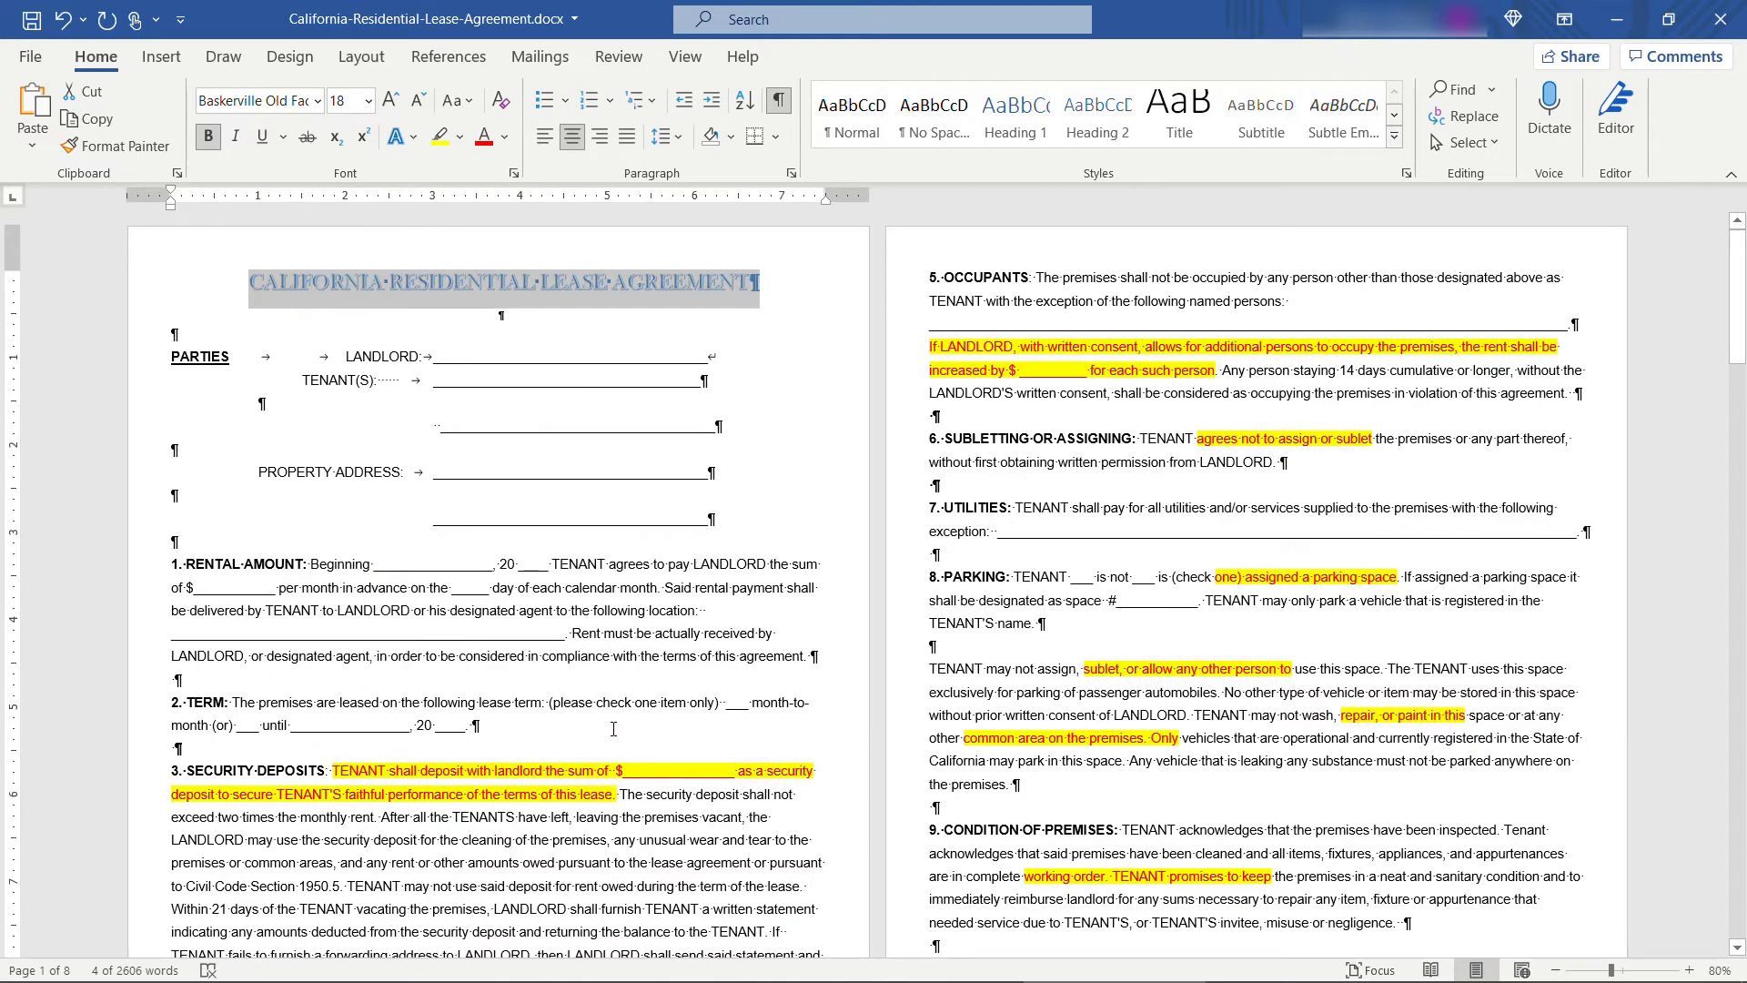
{"action": "left_click", "coordinate": [368, 101]}
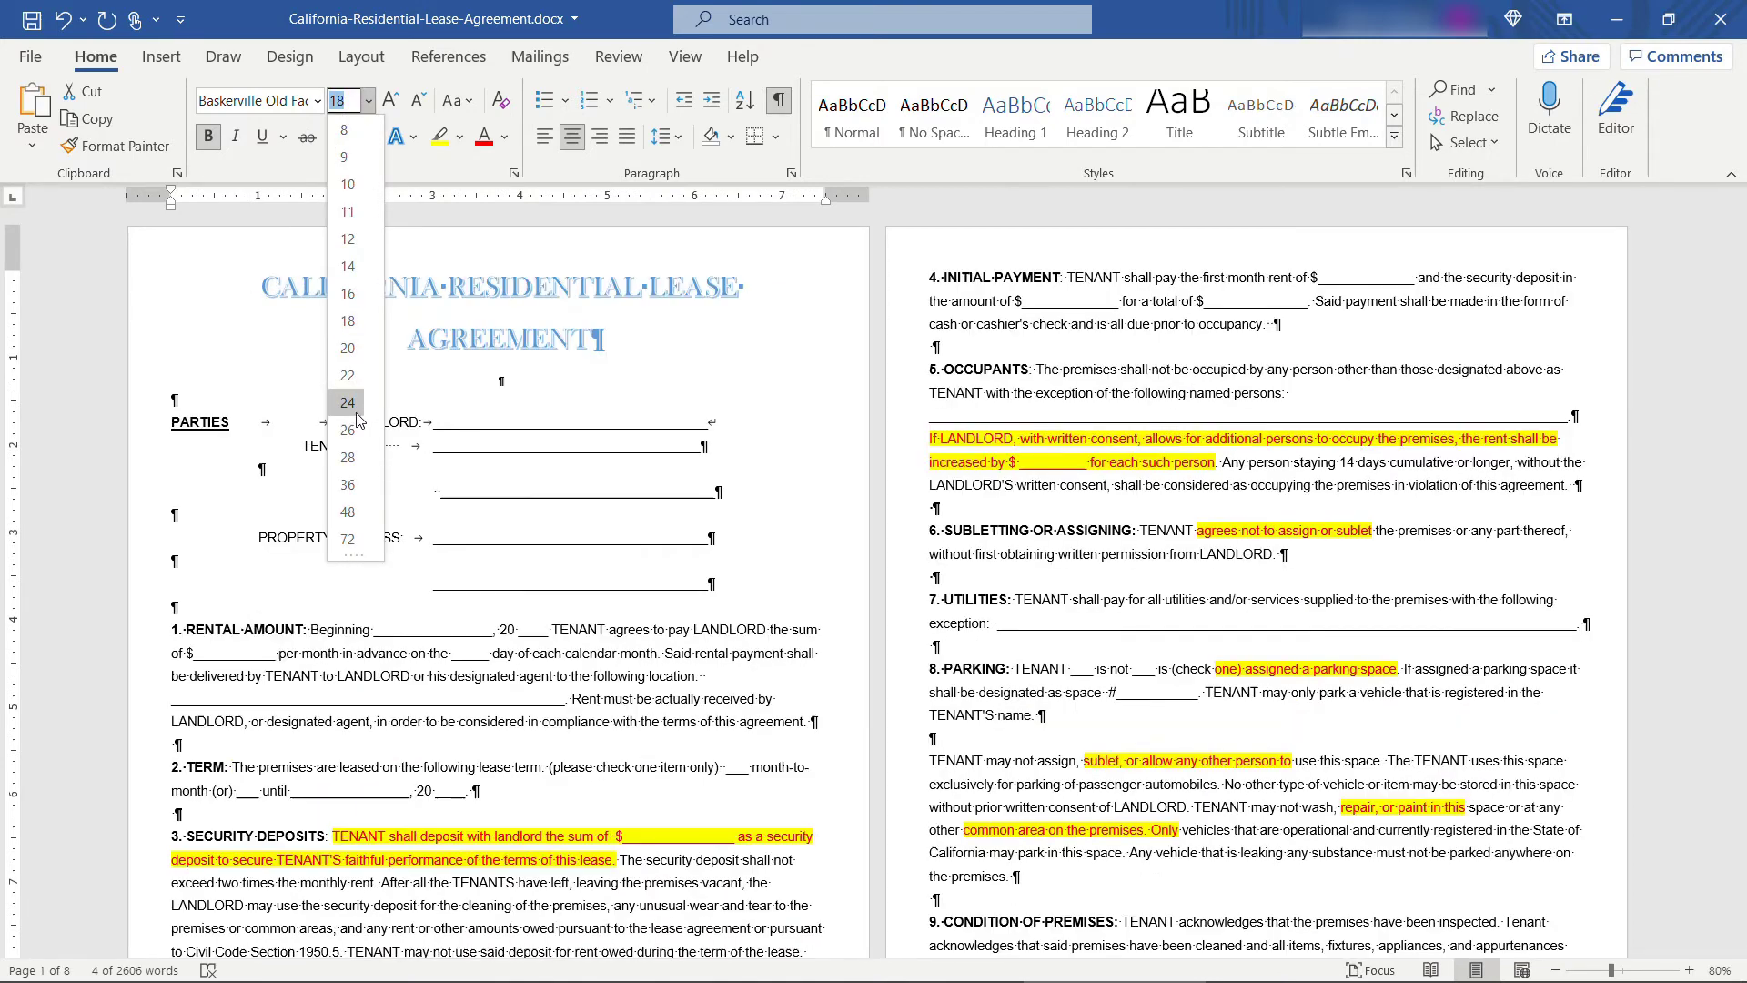
{"action": "left_click", "coordinate": [370, 407]}
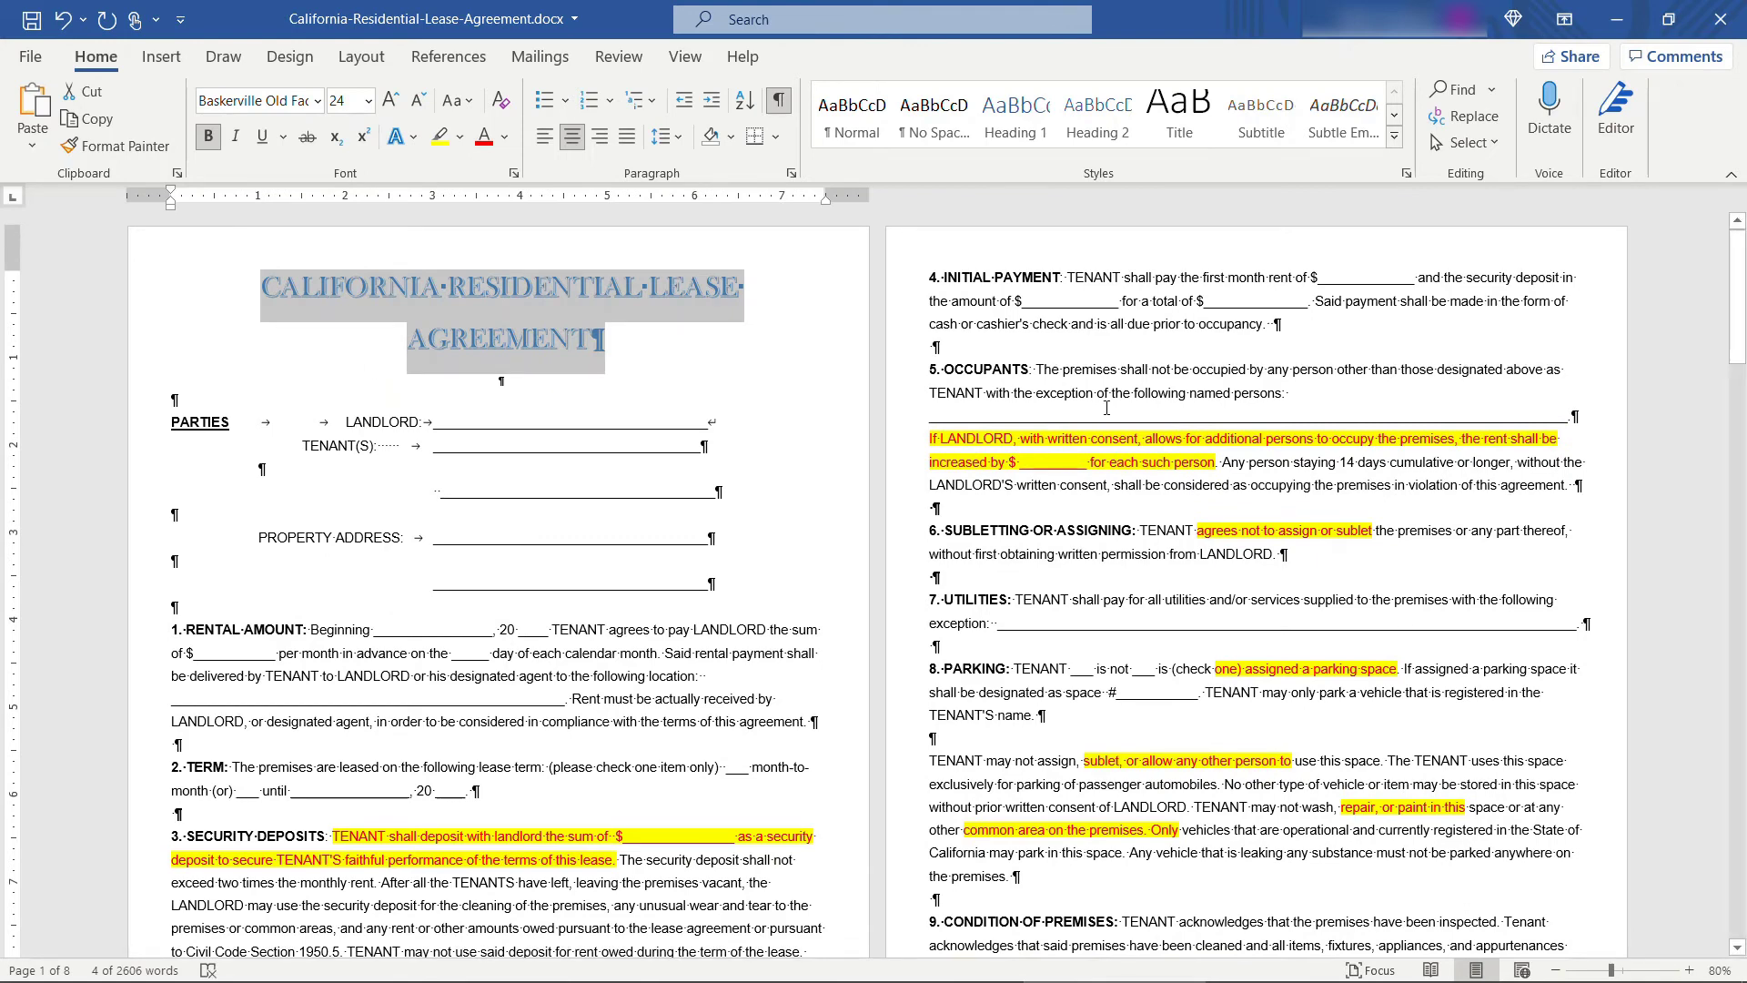
Step: Save the title's blue Baskerville formatting as a new style named 'Lease Heading'
{"action": "left_click", "coordinate": [1394, 137]}
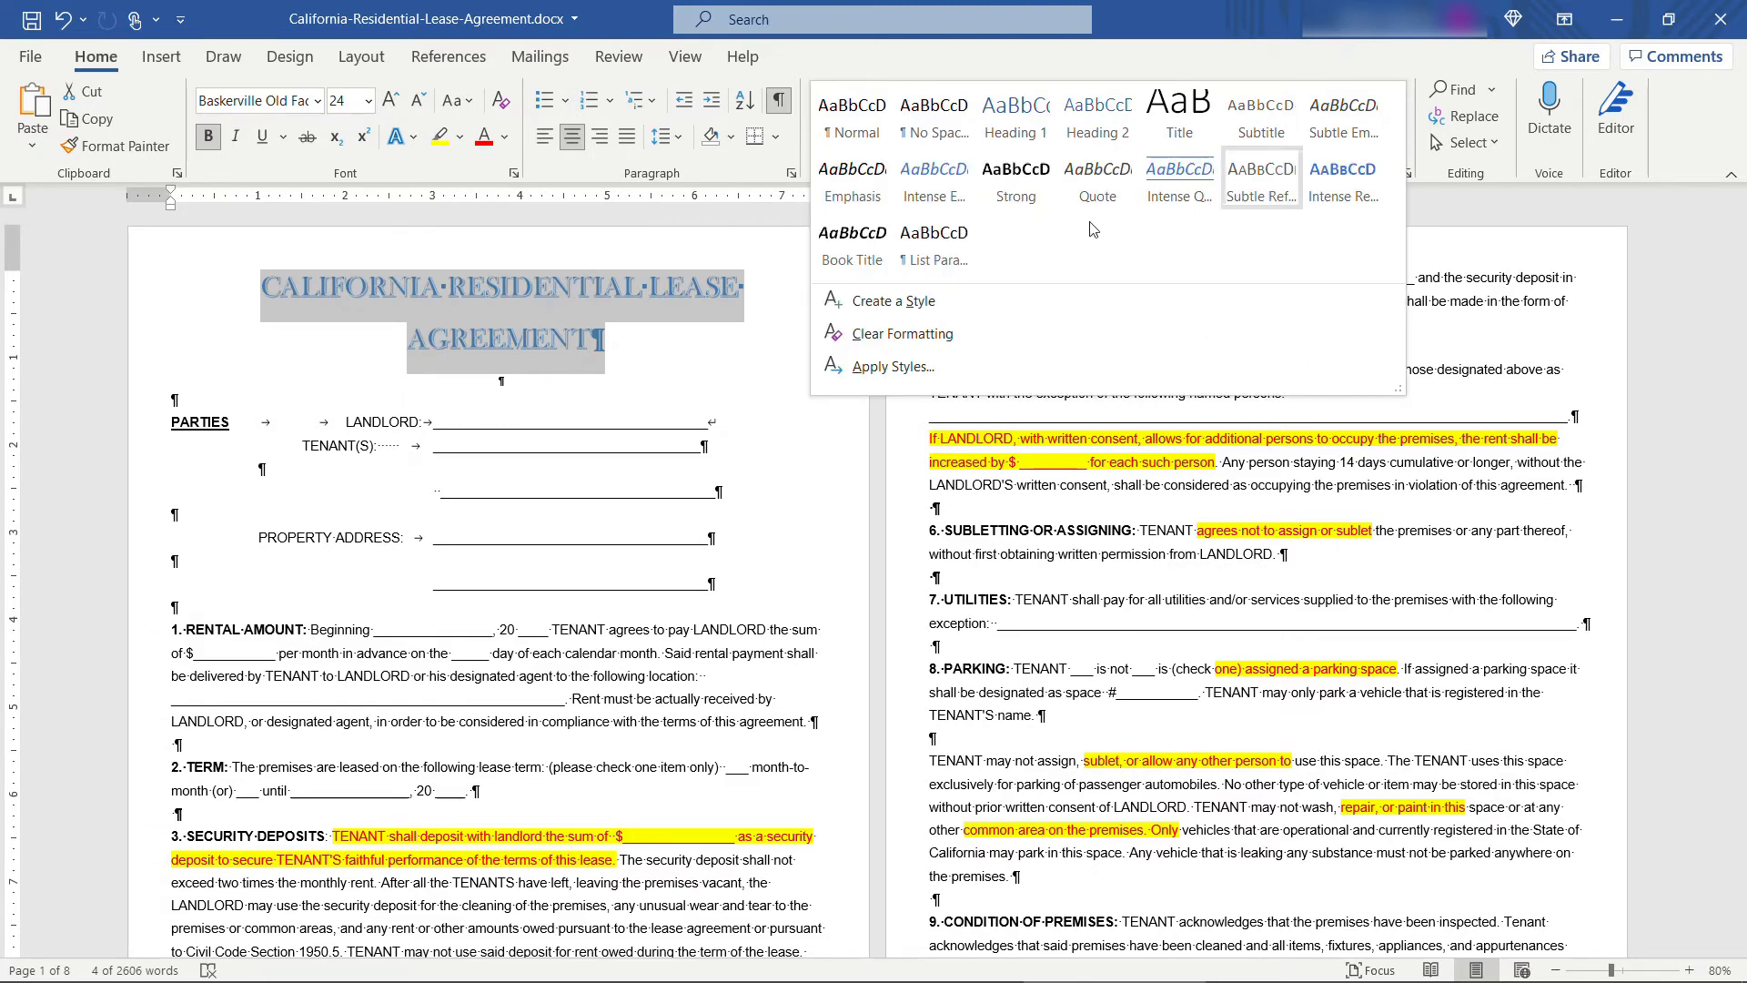
{"action": "left_click", "coordinate": [869, 312]}
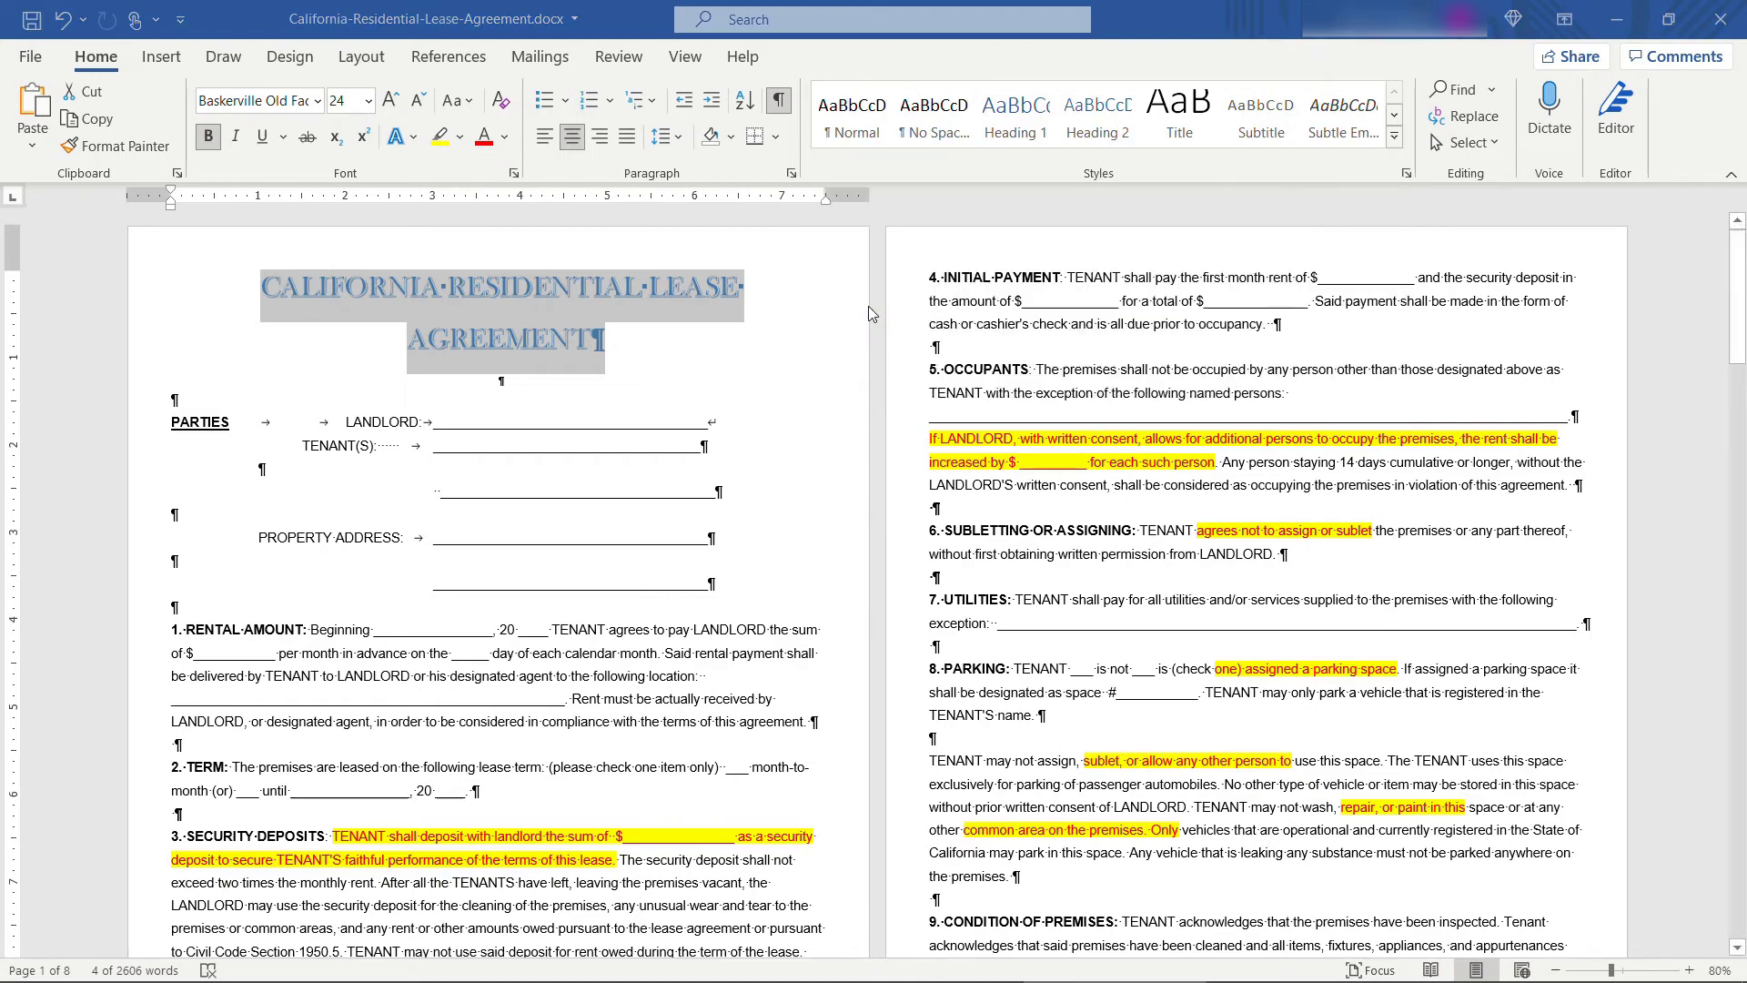
{"action": "type", "text": "Lease Heading"}
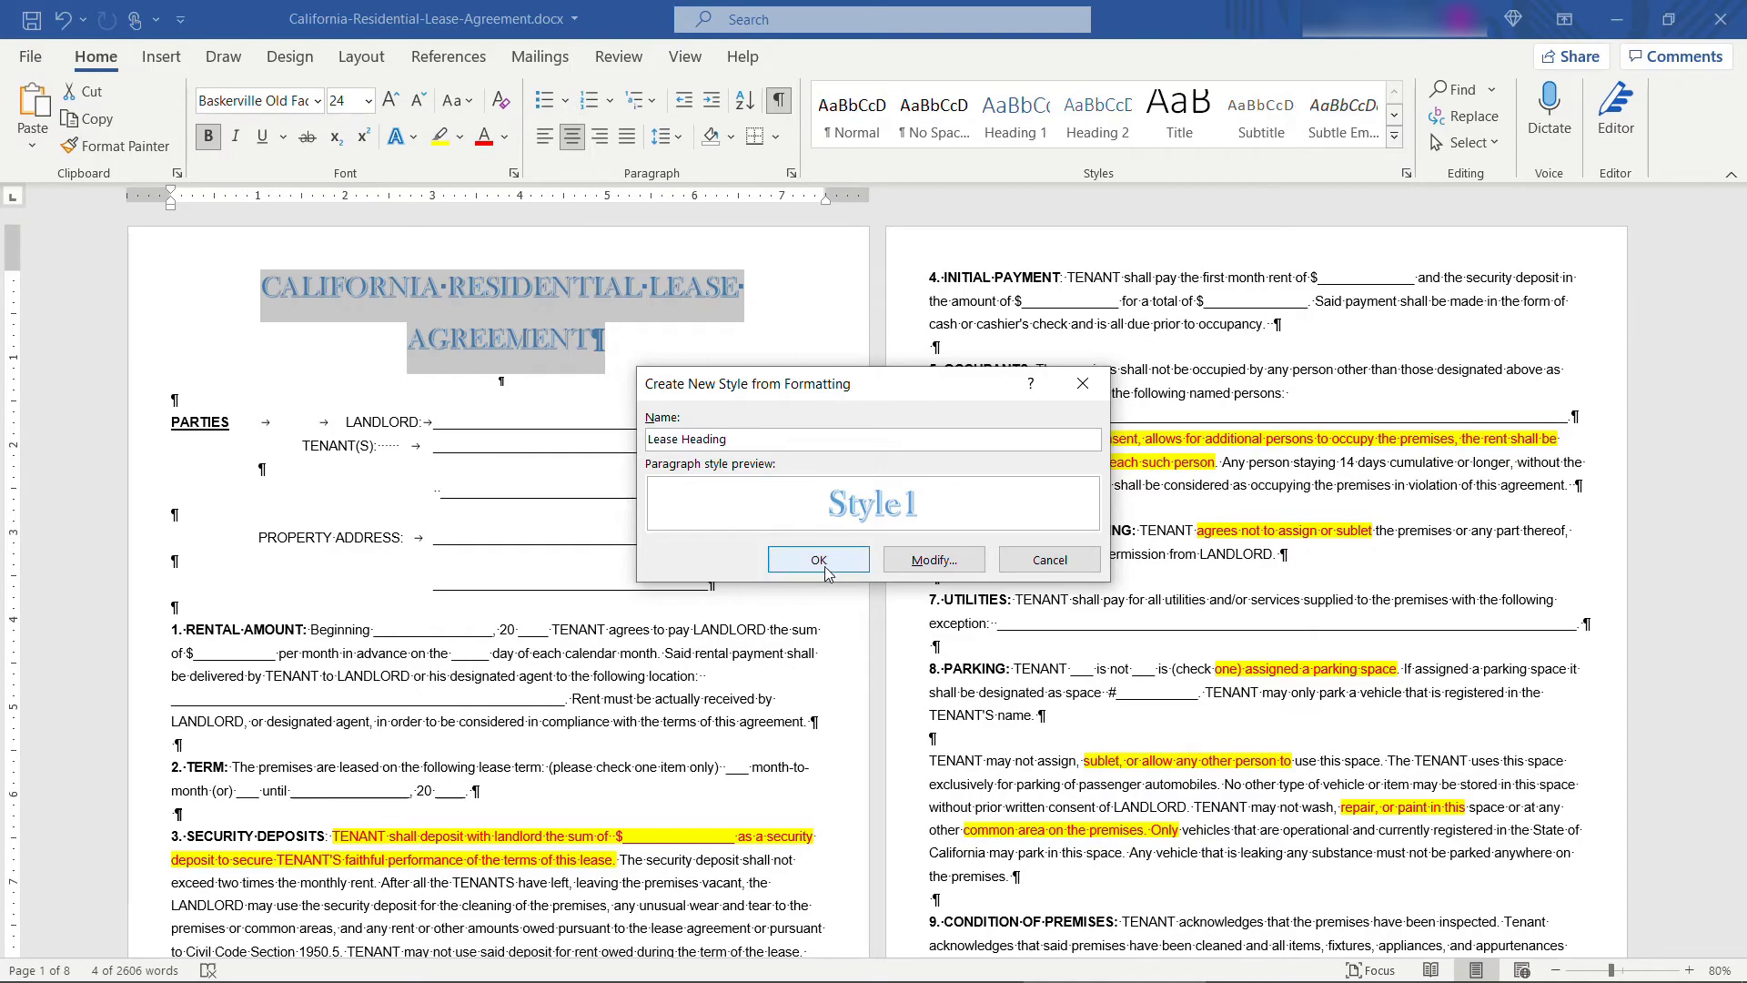
{"action": "left_click", "coordinate": [818, 559]}
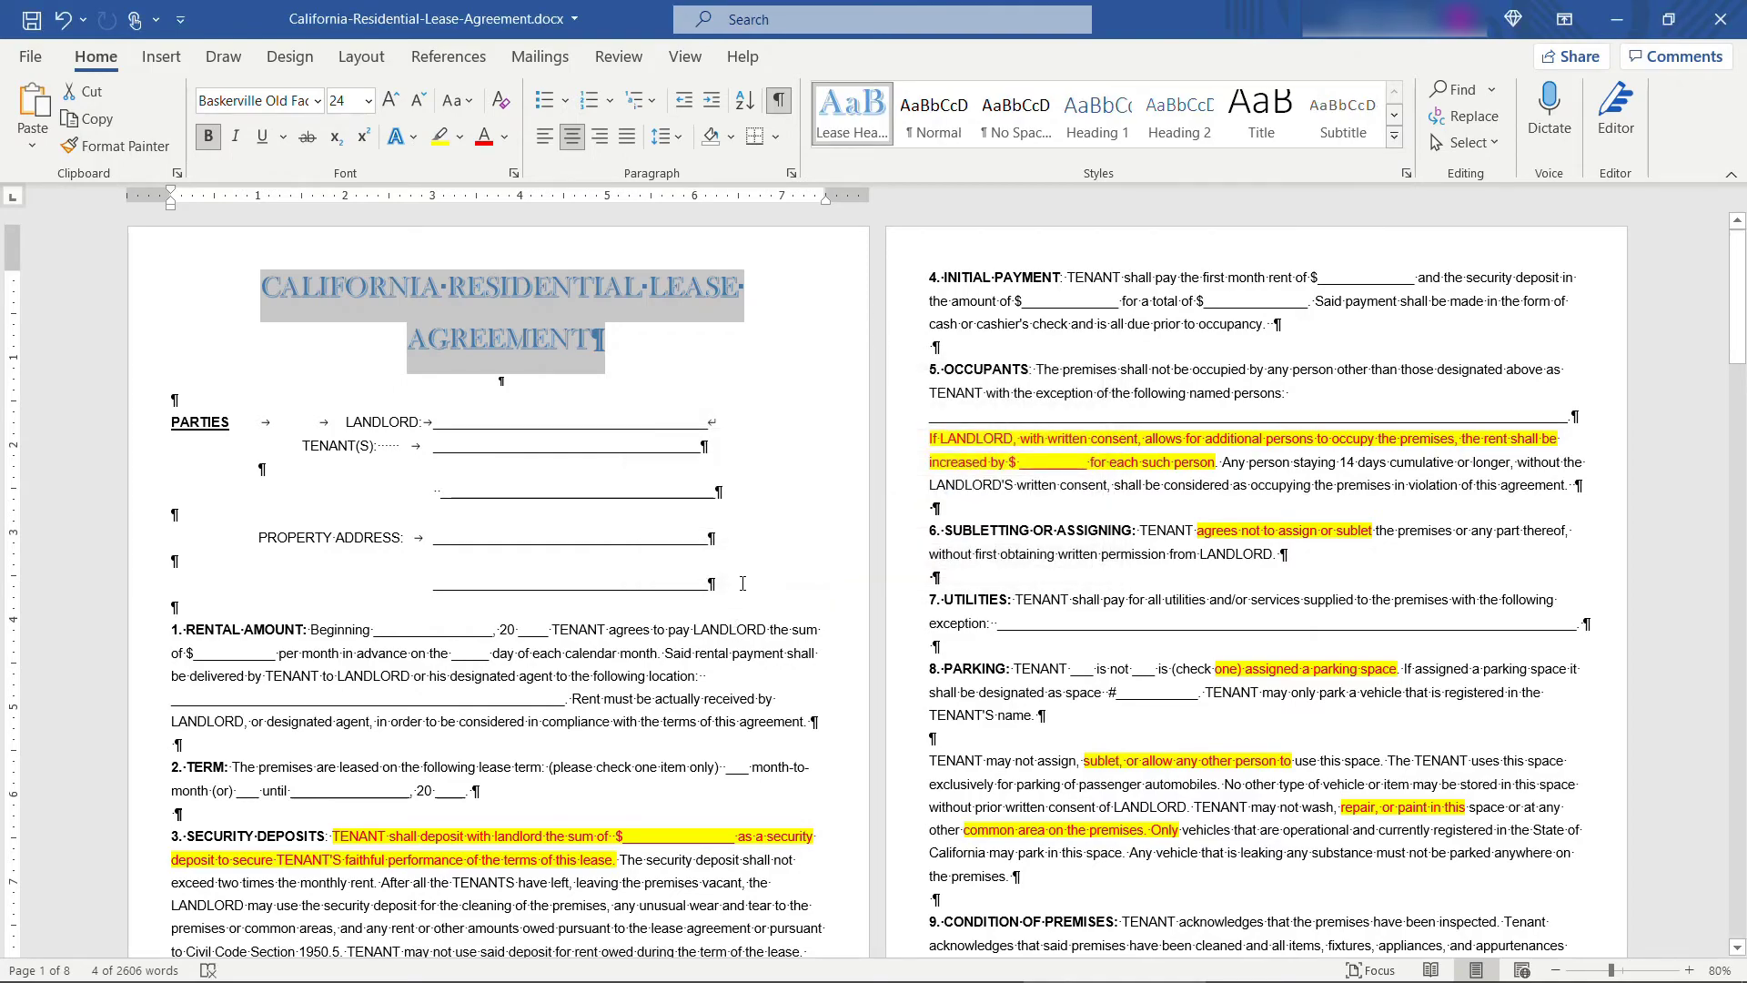
{"action": "left_click_drag", "start_coordinate": [1738, 296], "coordinate": [1741, 815]}
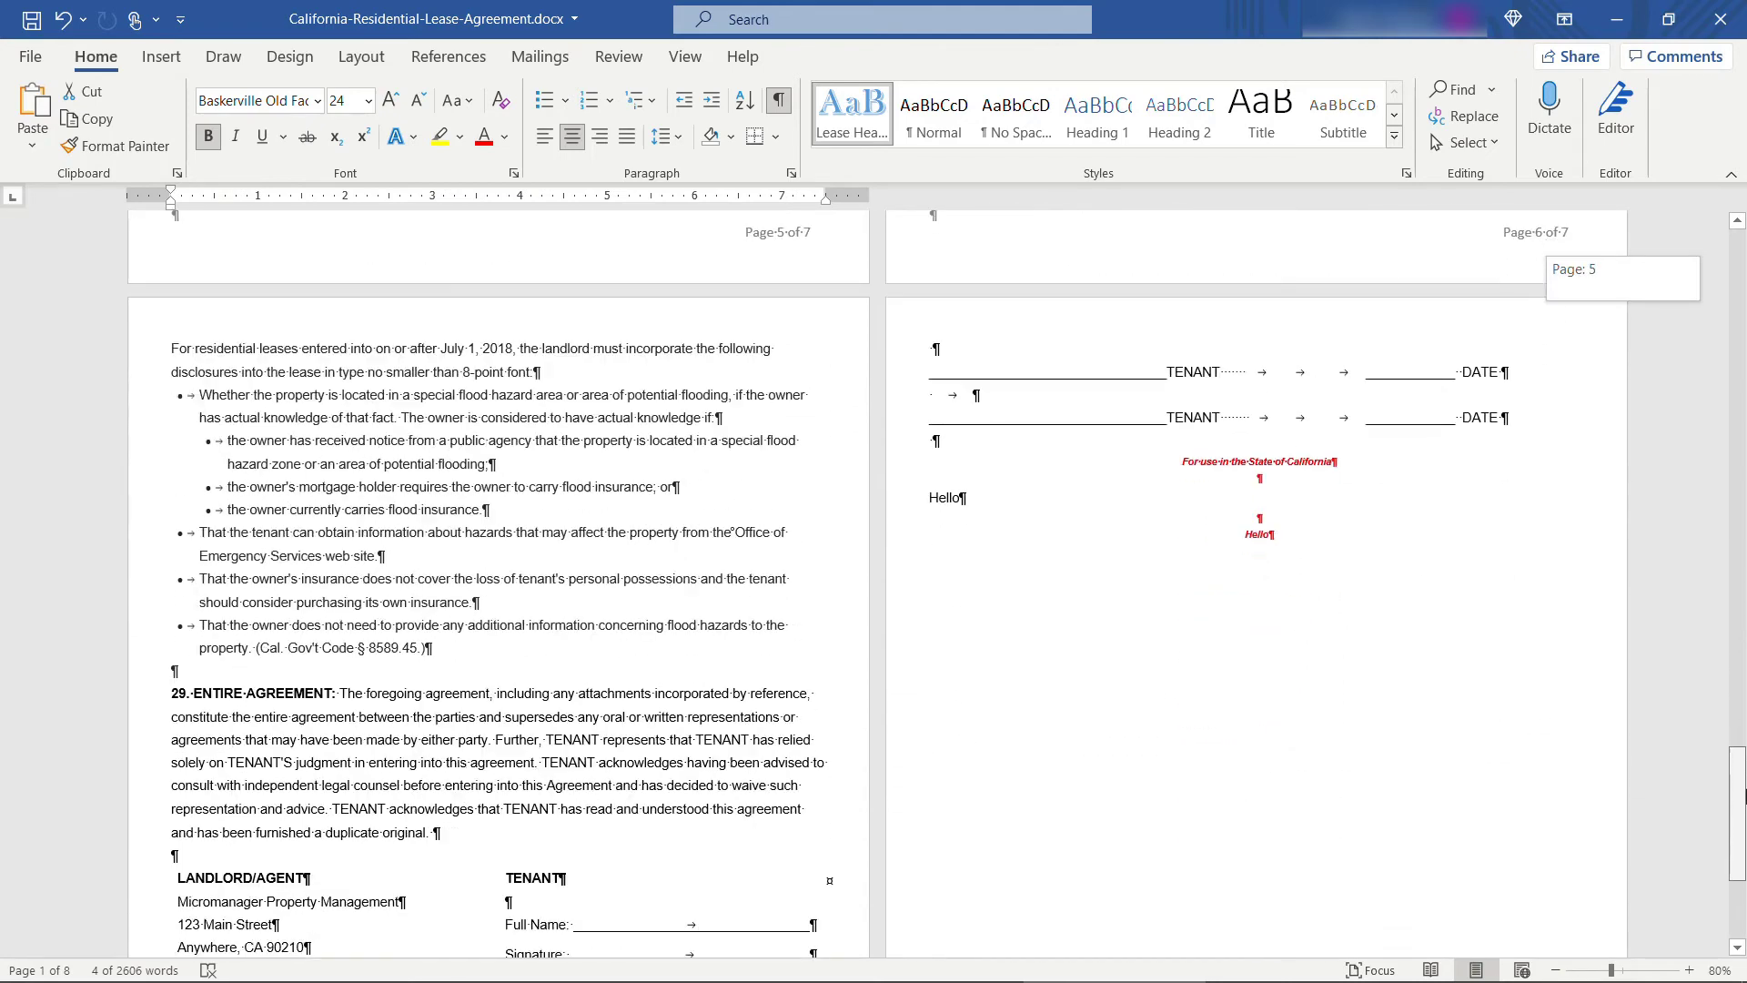
Step: Add a page break after the final 'Hello' text and type 'Appendix' on the new page
{"action": "left_click", "coordinate": [1300, 537]}
{"action": "scroll", "coordinate": [1287, 407], "scroll_direction": "down", "scroll_amount": 2}
{"action": "key", "text": "Return"}
{"action": "key", "text": "Return"}
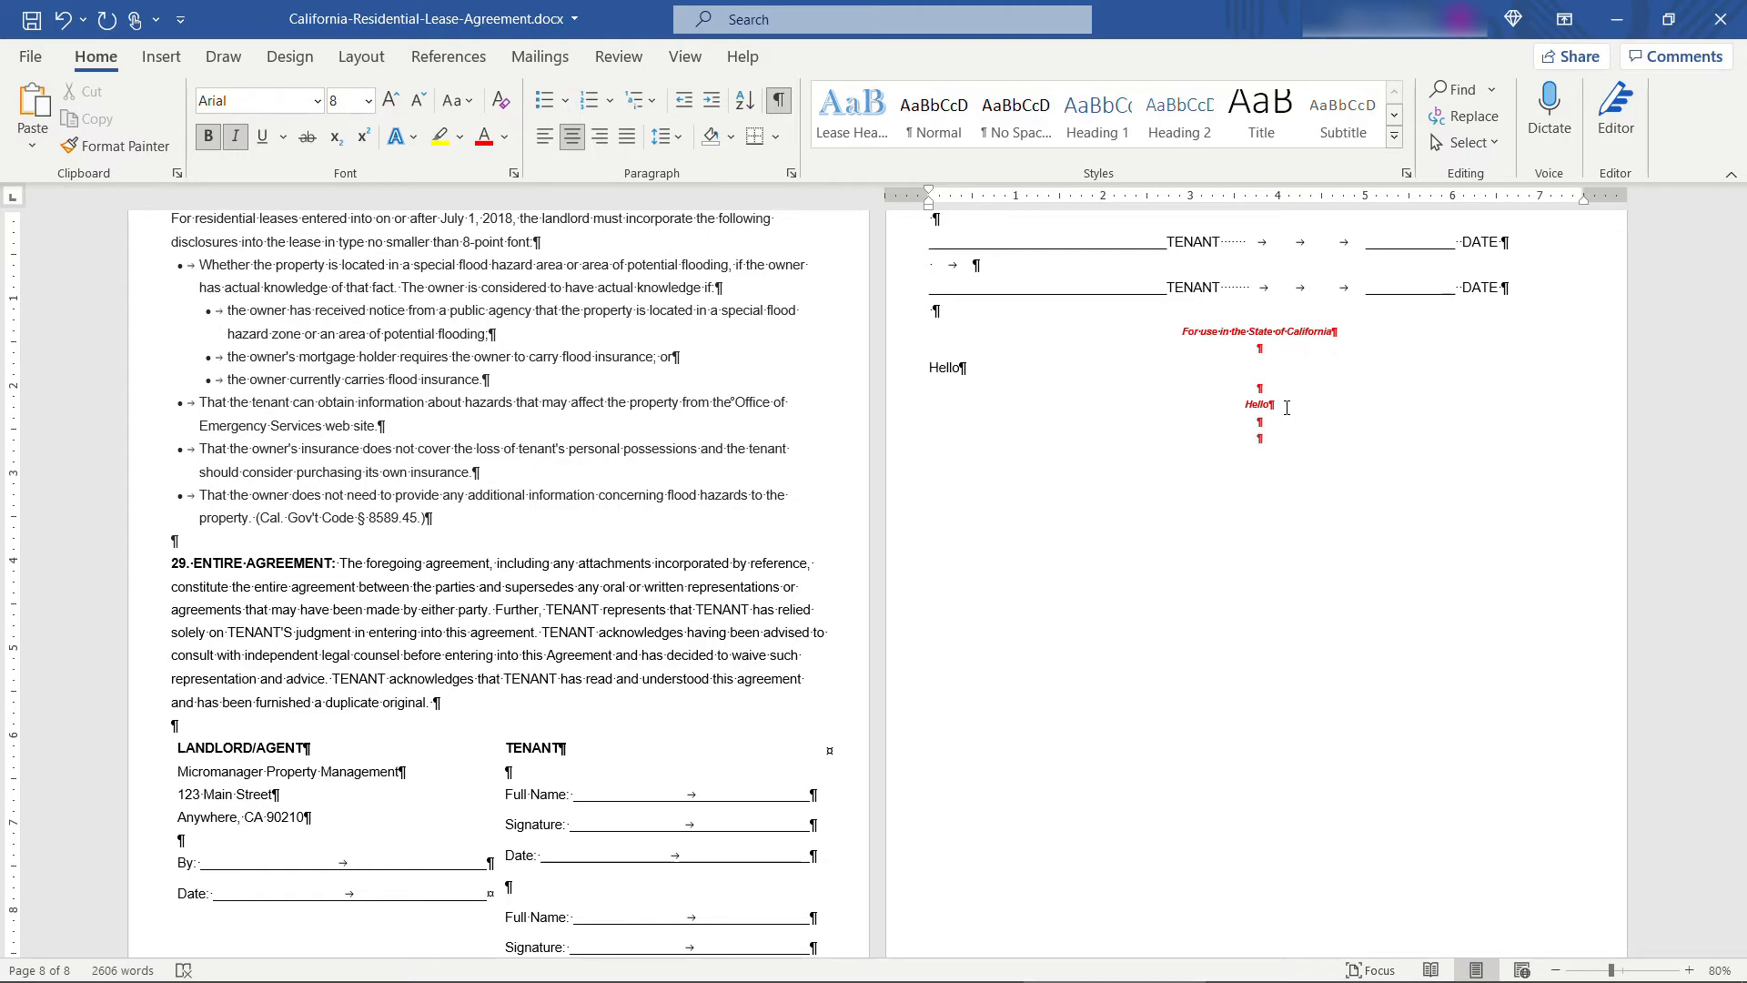
{"action": "key", "text": "ctrl+Return"}
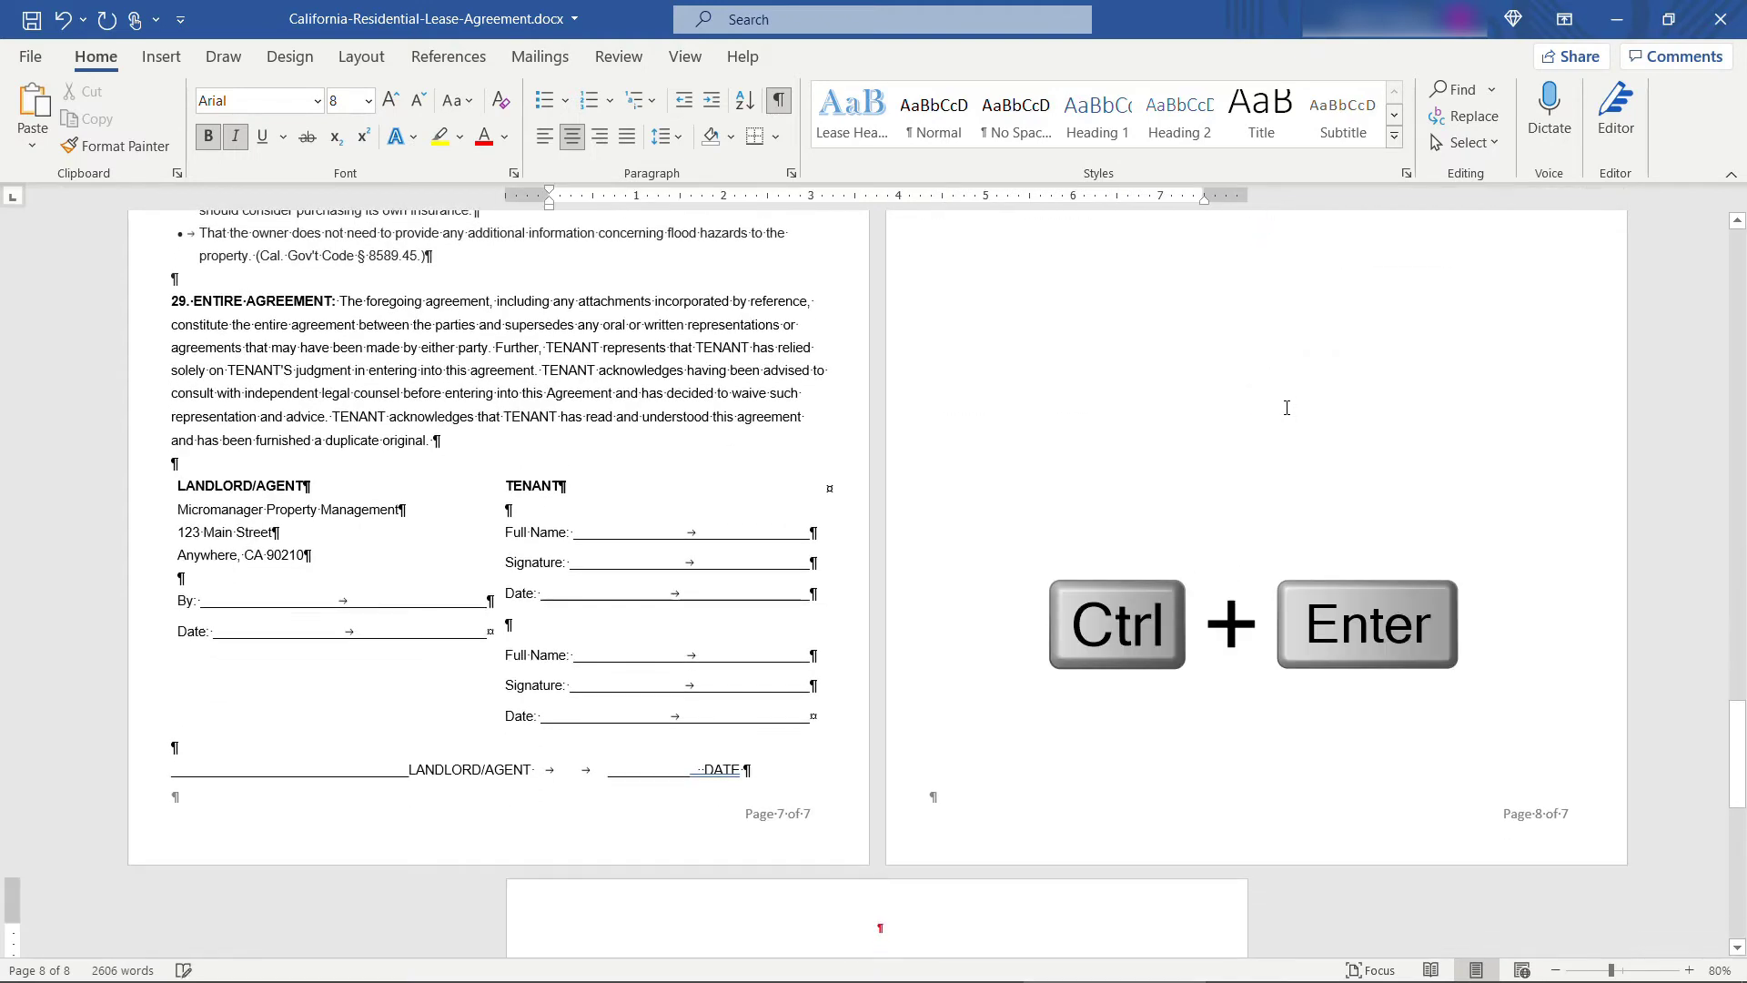
{"action": "scroll", "coordinate": [1287, 409], "scroll_direction": "down", "scroll_amount": 4}
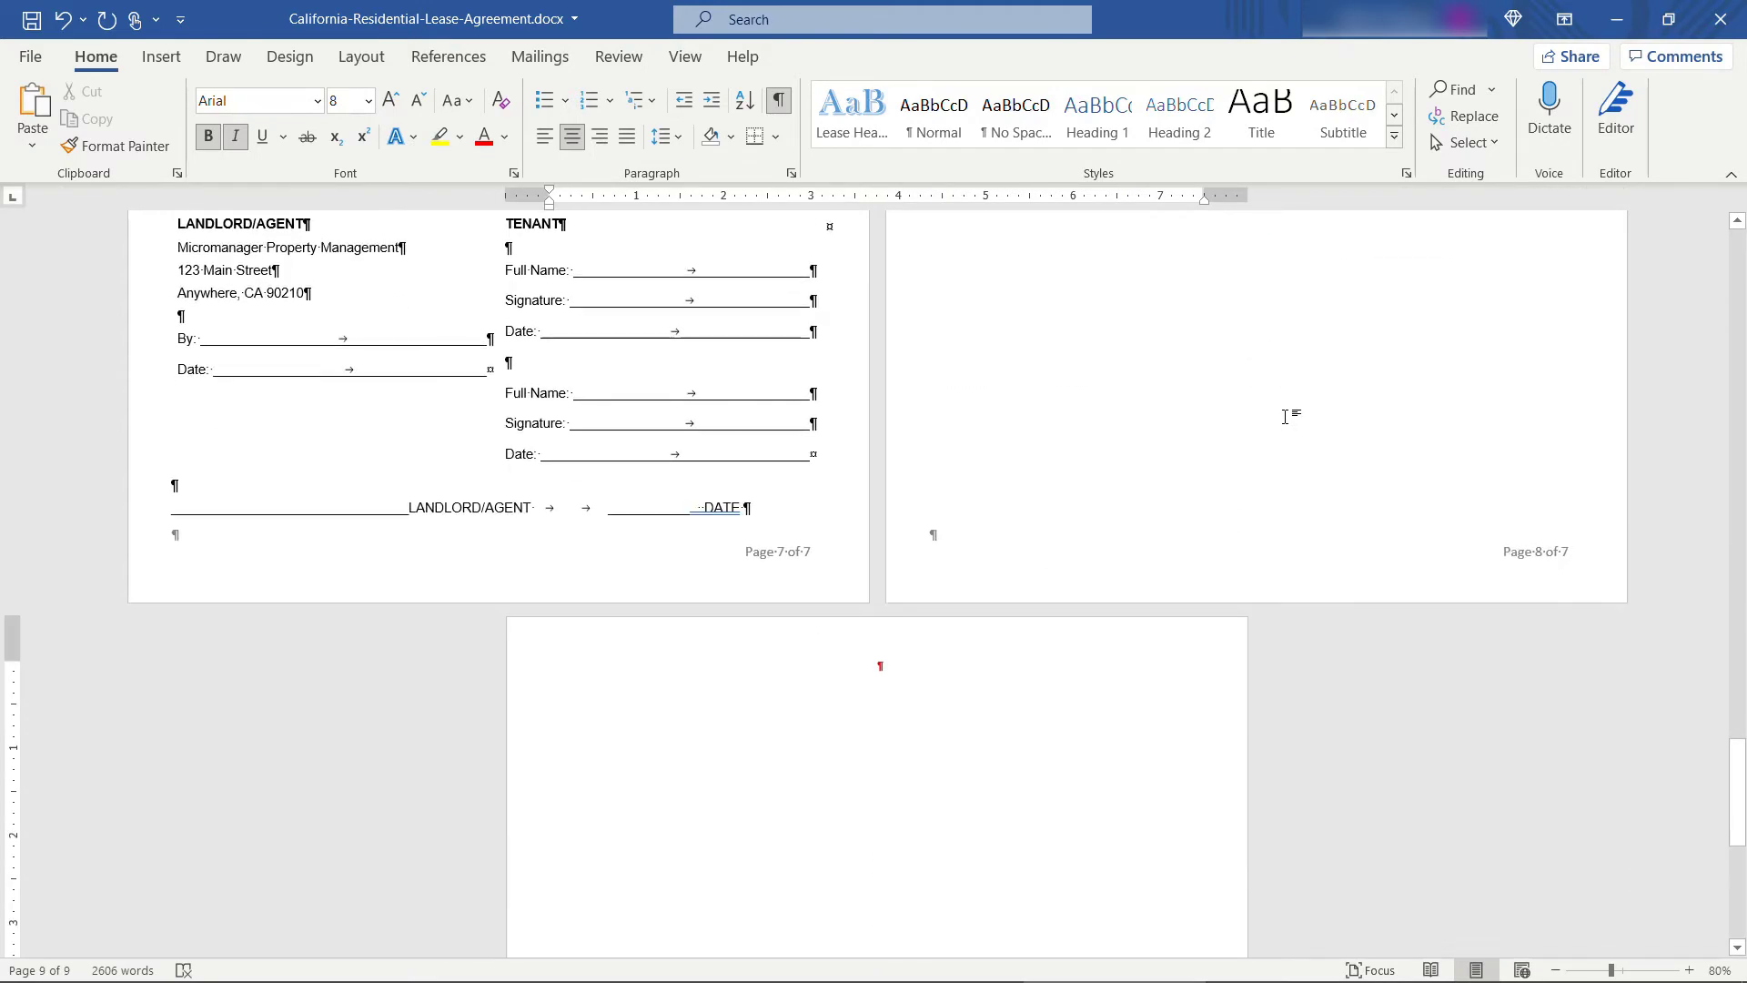
{"action": "type", "text": "Appendix"}
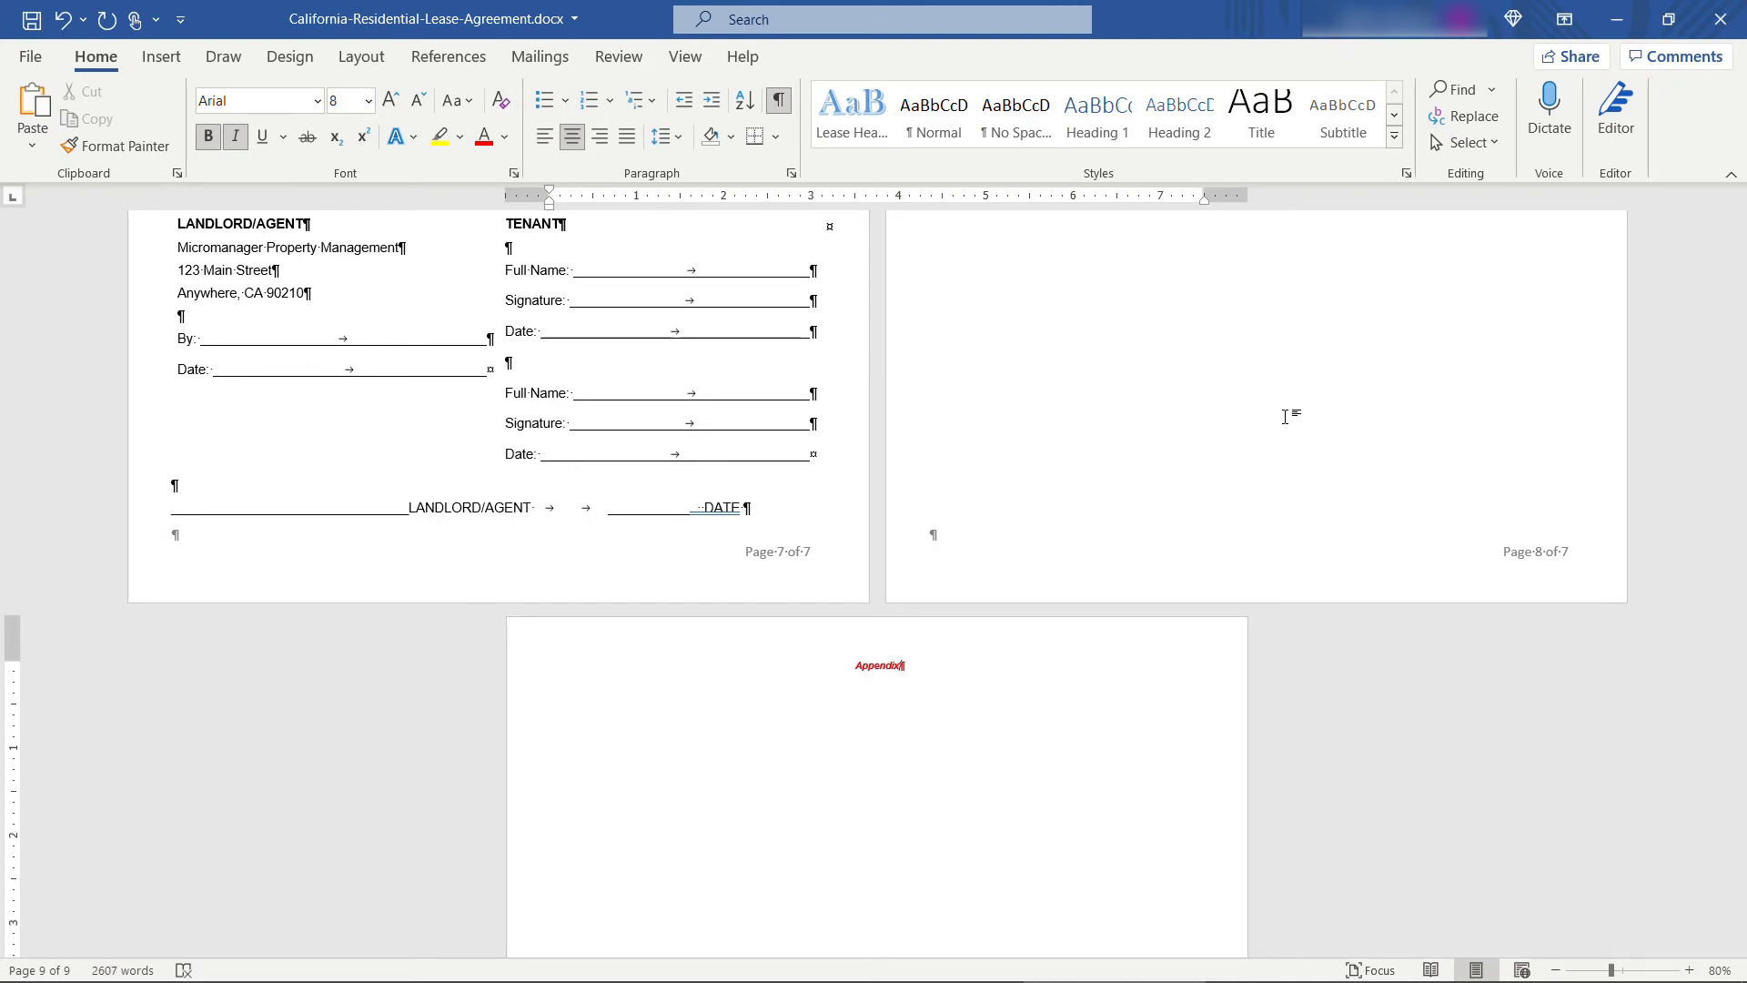
Step: Apply the Lease Heading style to the 'Appendix' heading
{"action": "key", "text": "shift+Home"}
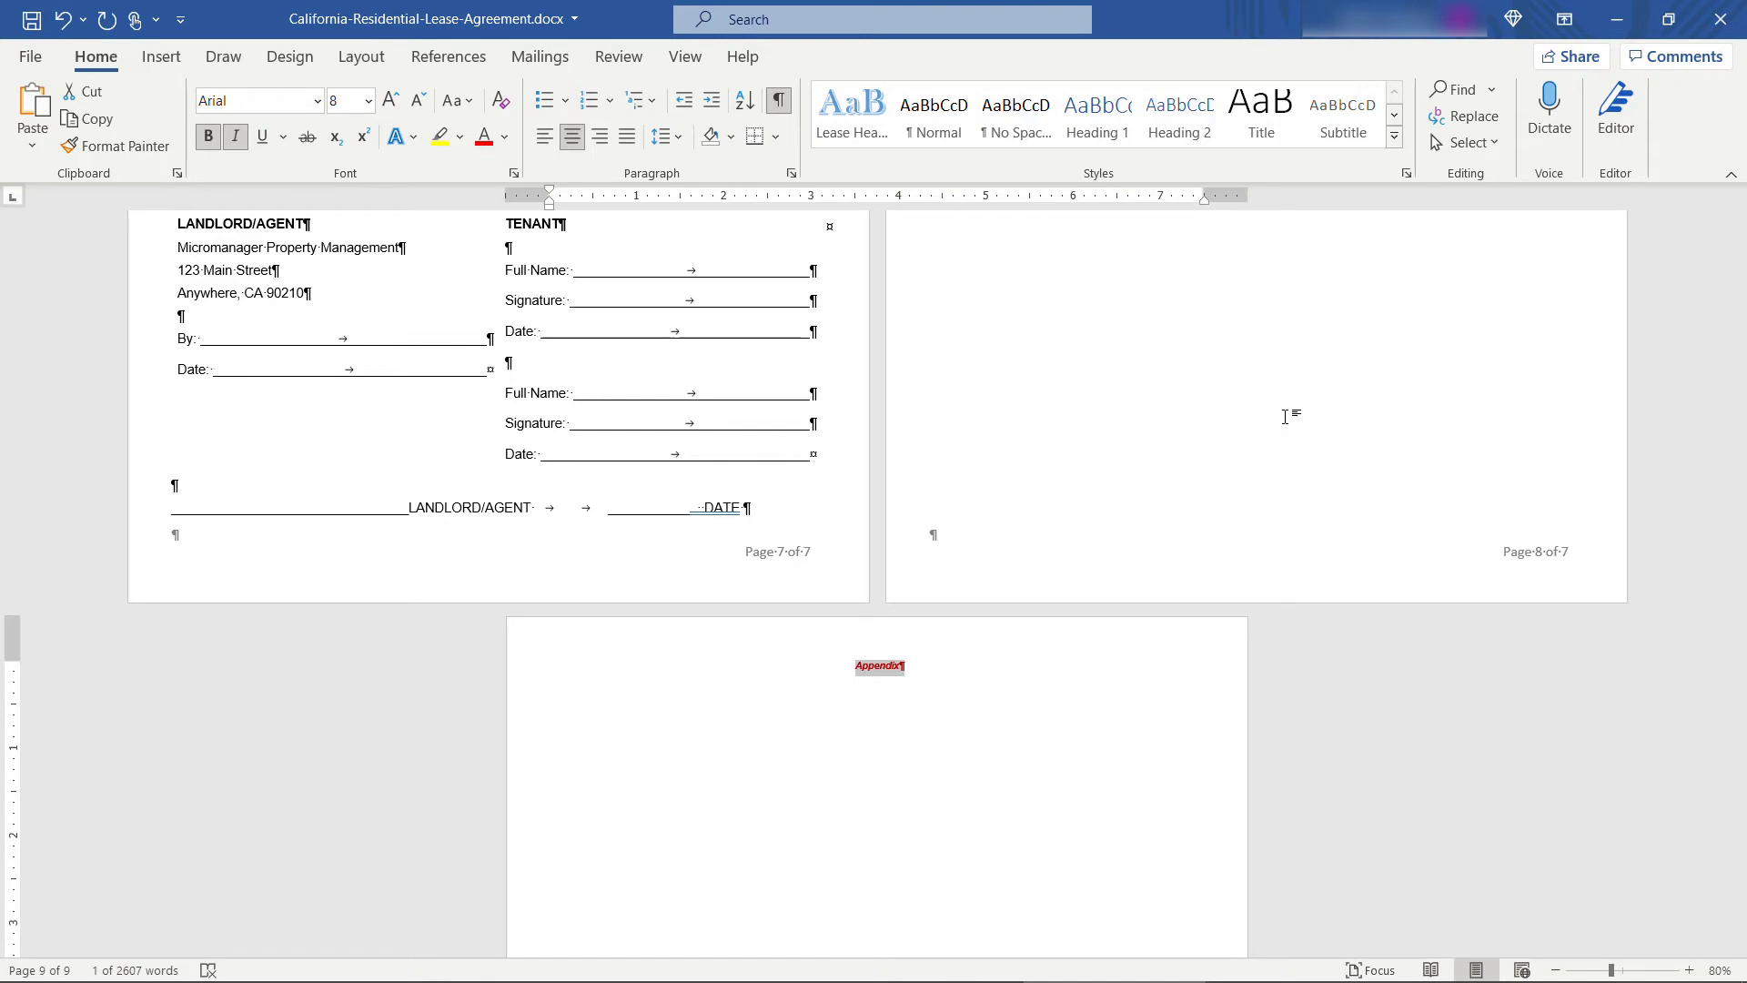
{"action": "left_click", "coordinate": [852, 118]}
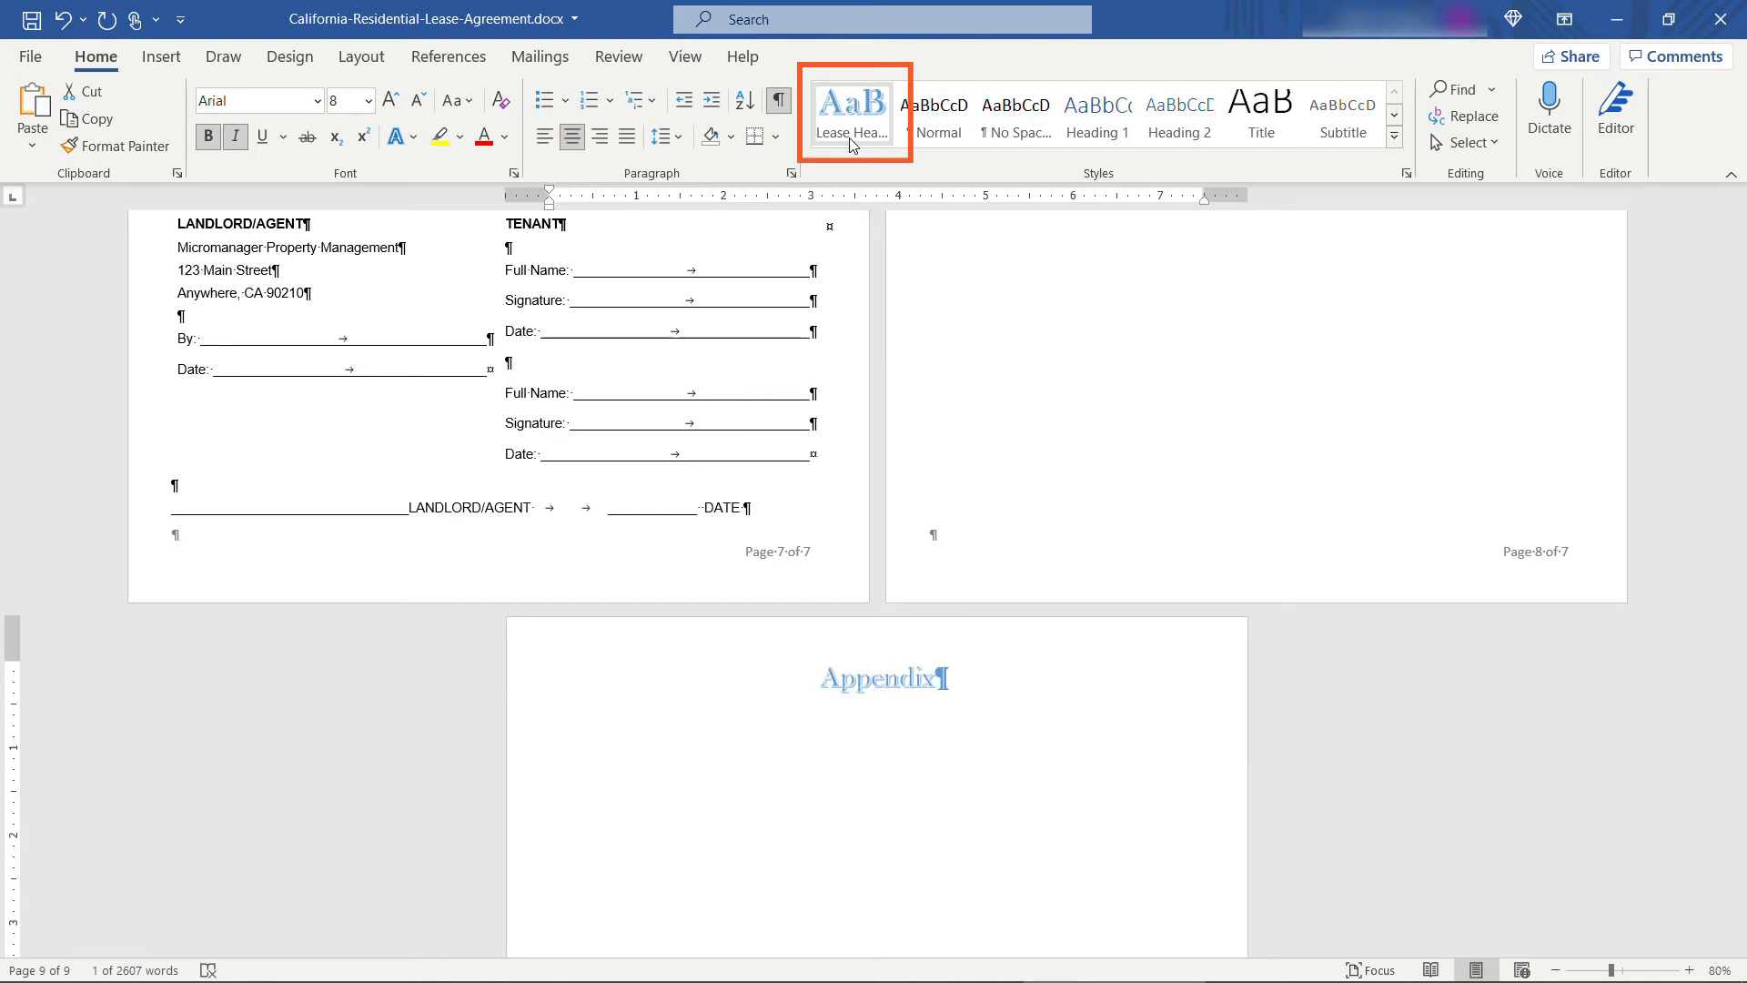
{"action": "left_click", "coordinate": [854, 142]}
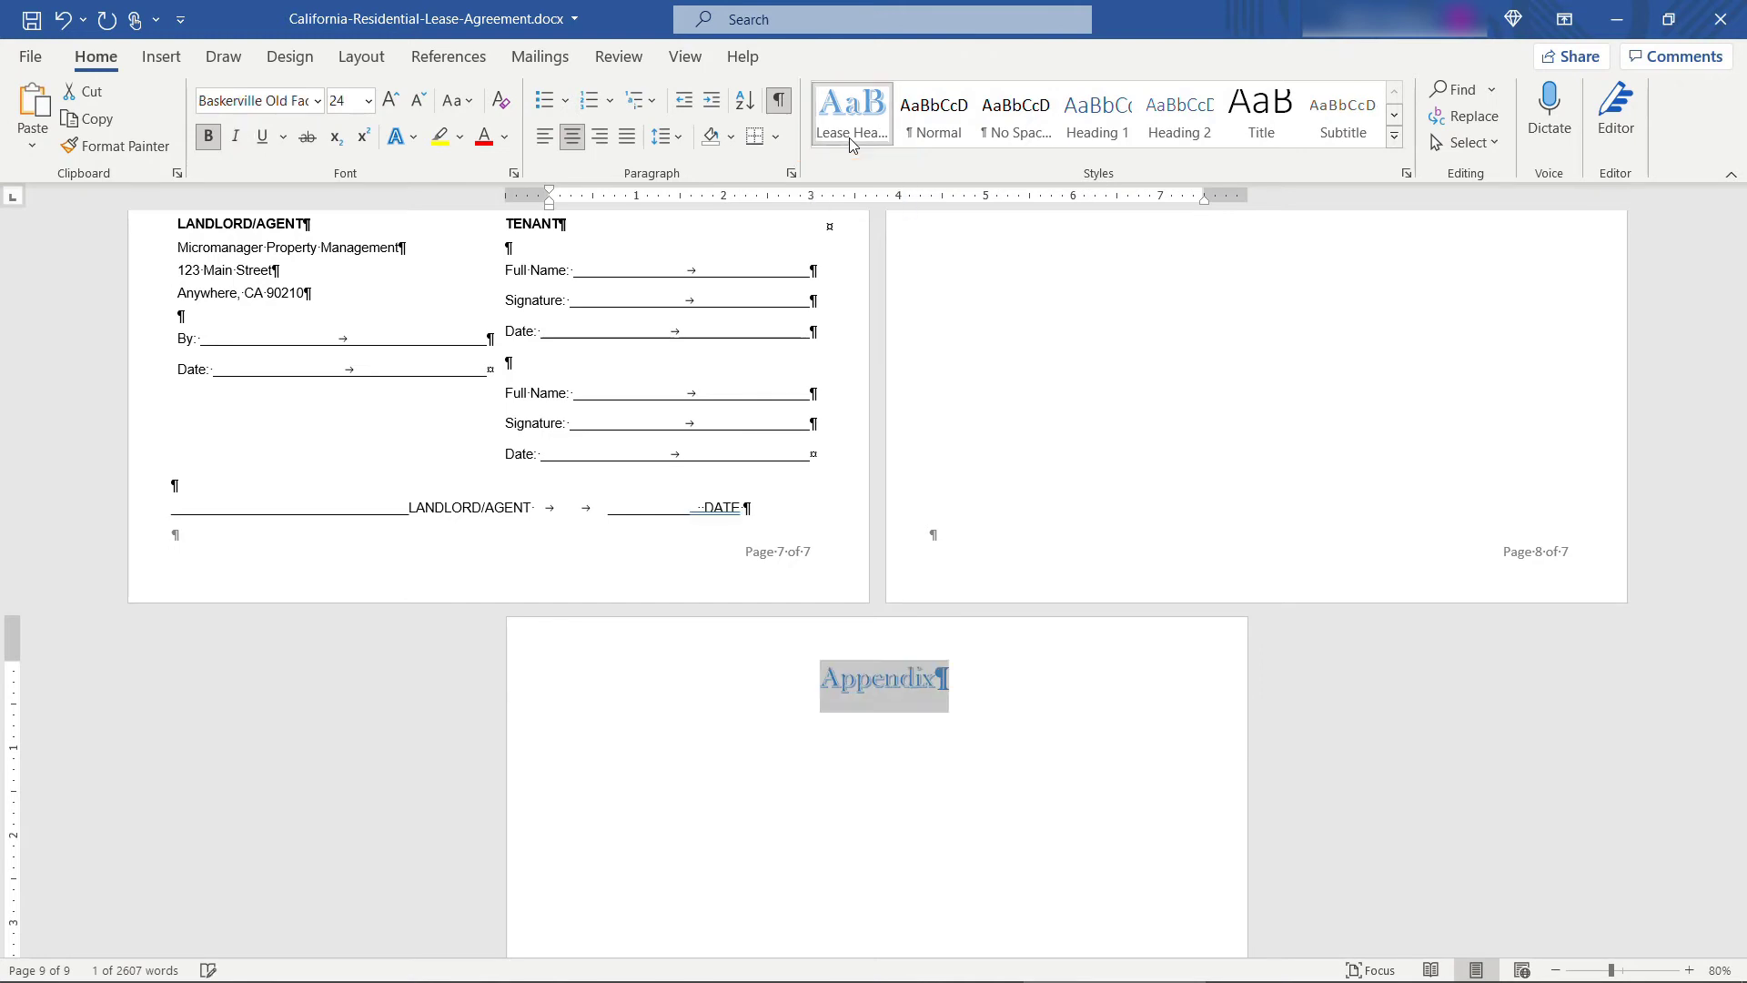
{"action": "left_click", "coordinate": [974, 692]}
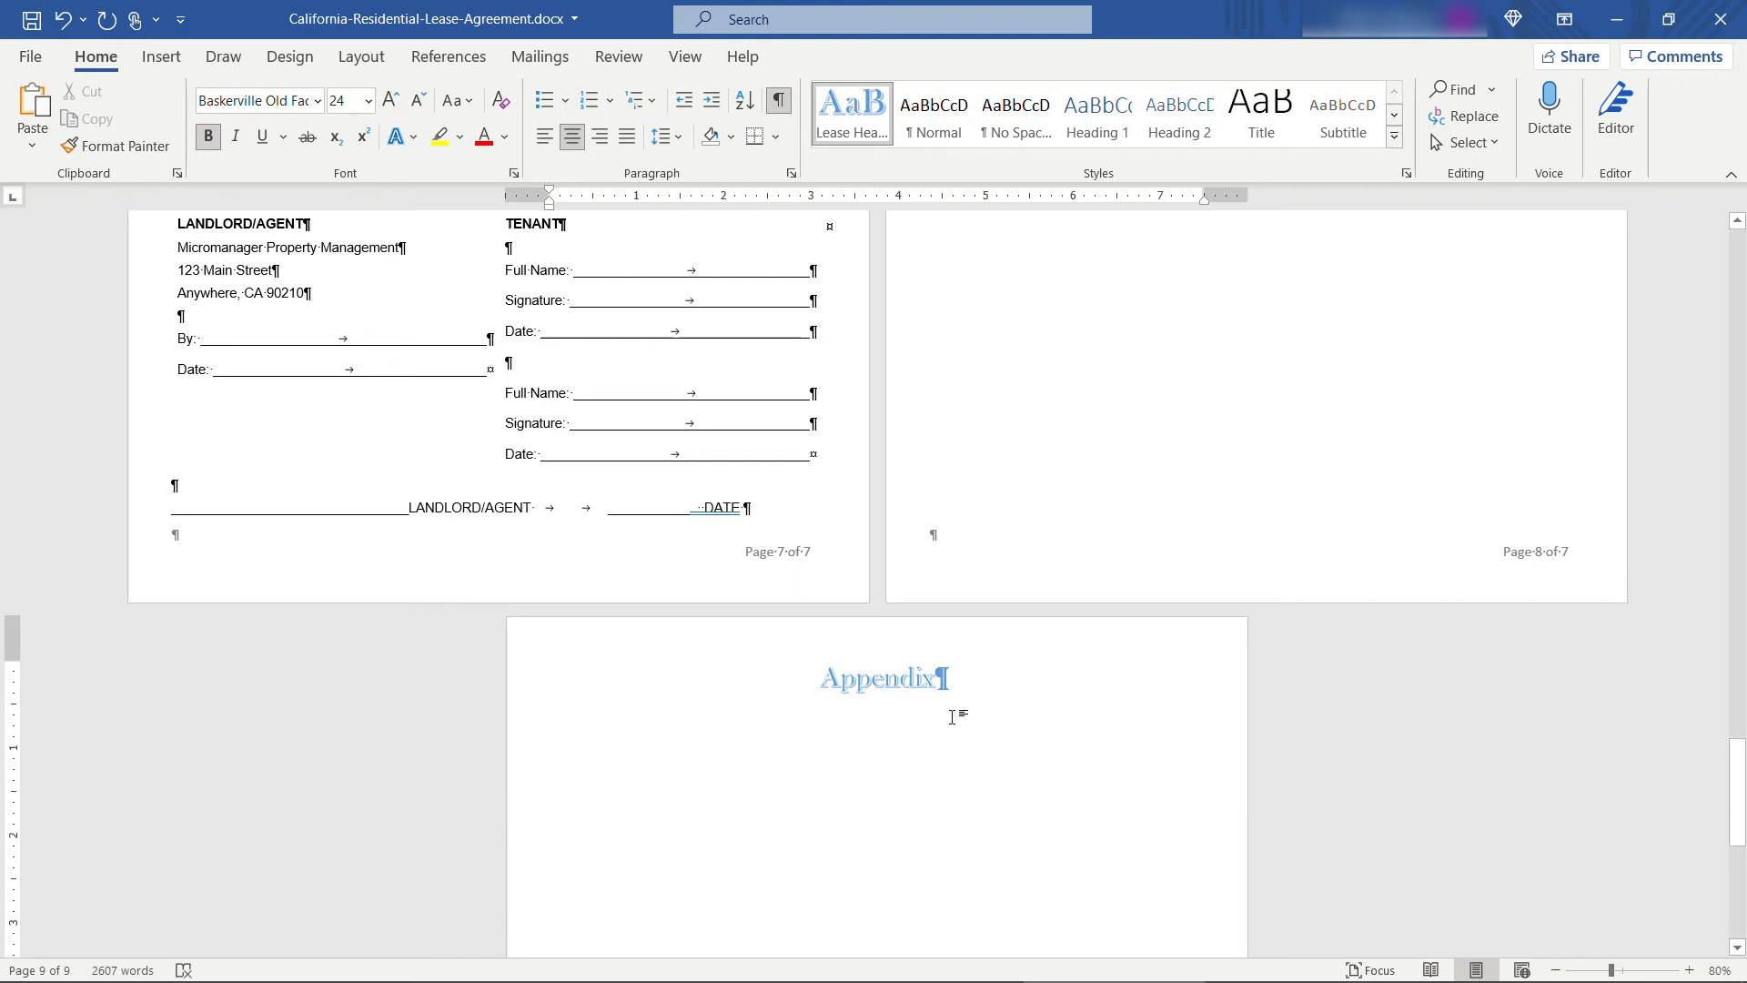
{"action": "left_click", "coordinate": [386, 61]}
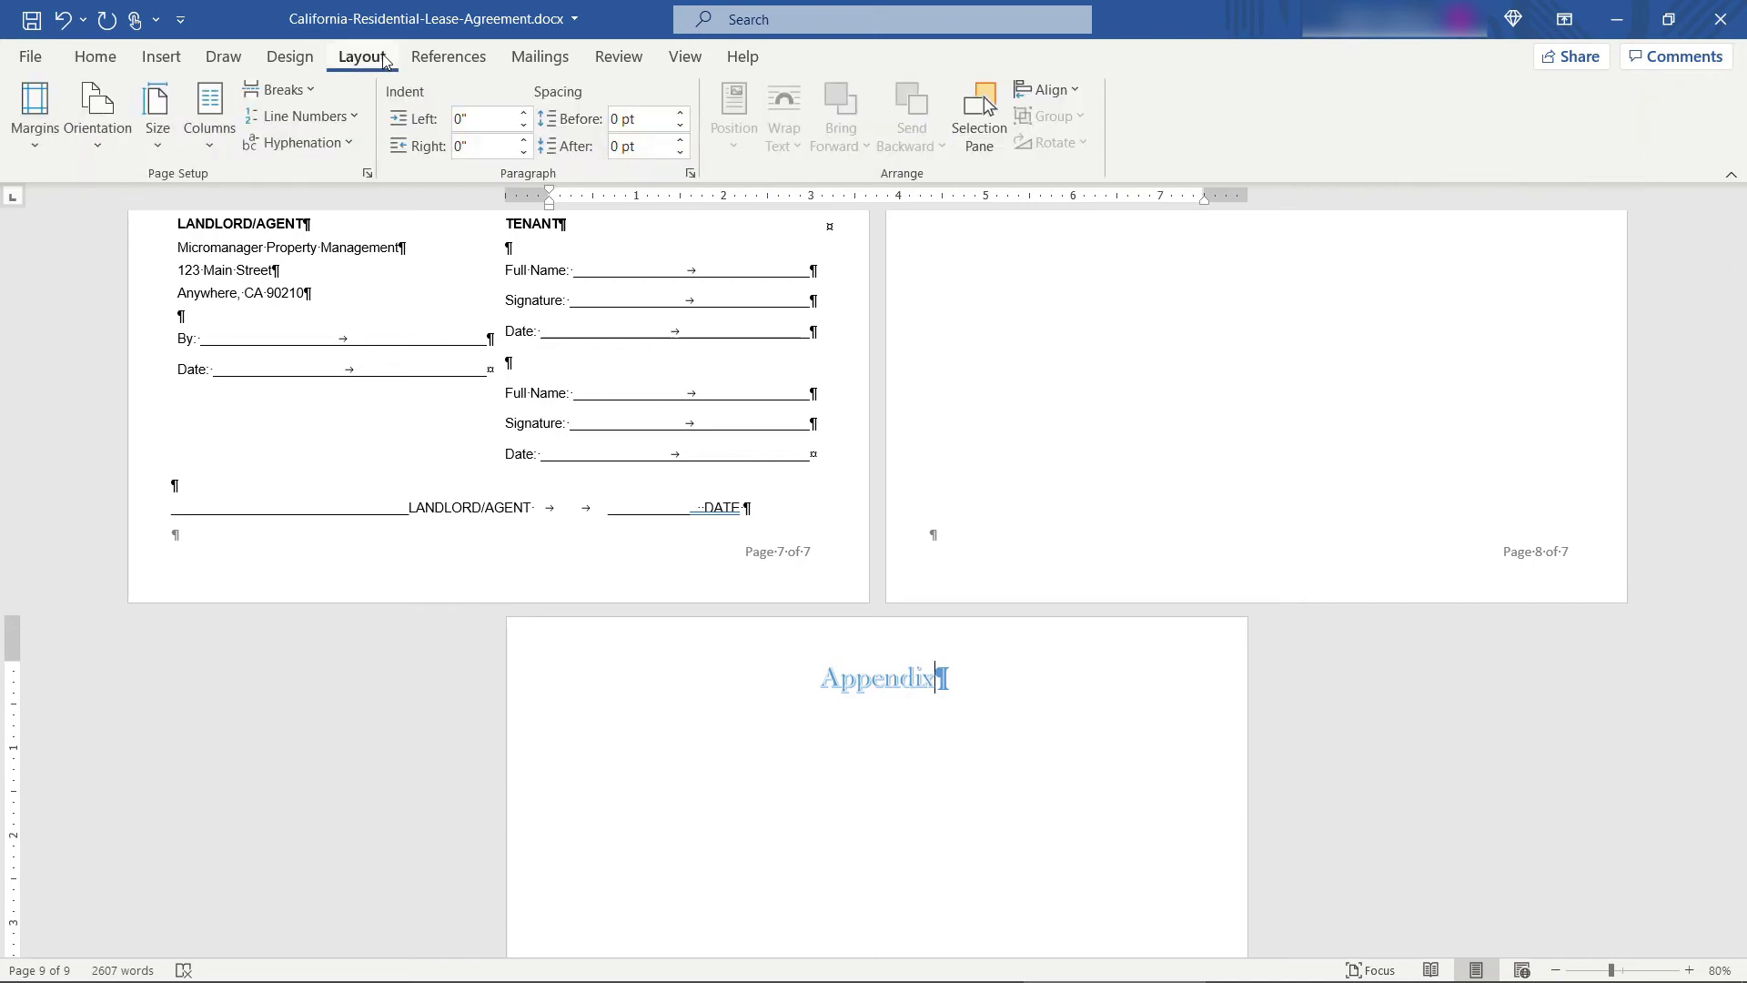
{"action": "left_click", "coordinate": [35, 137]}
{"action": "left_click", "coordinate": [119, 151]}
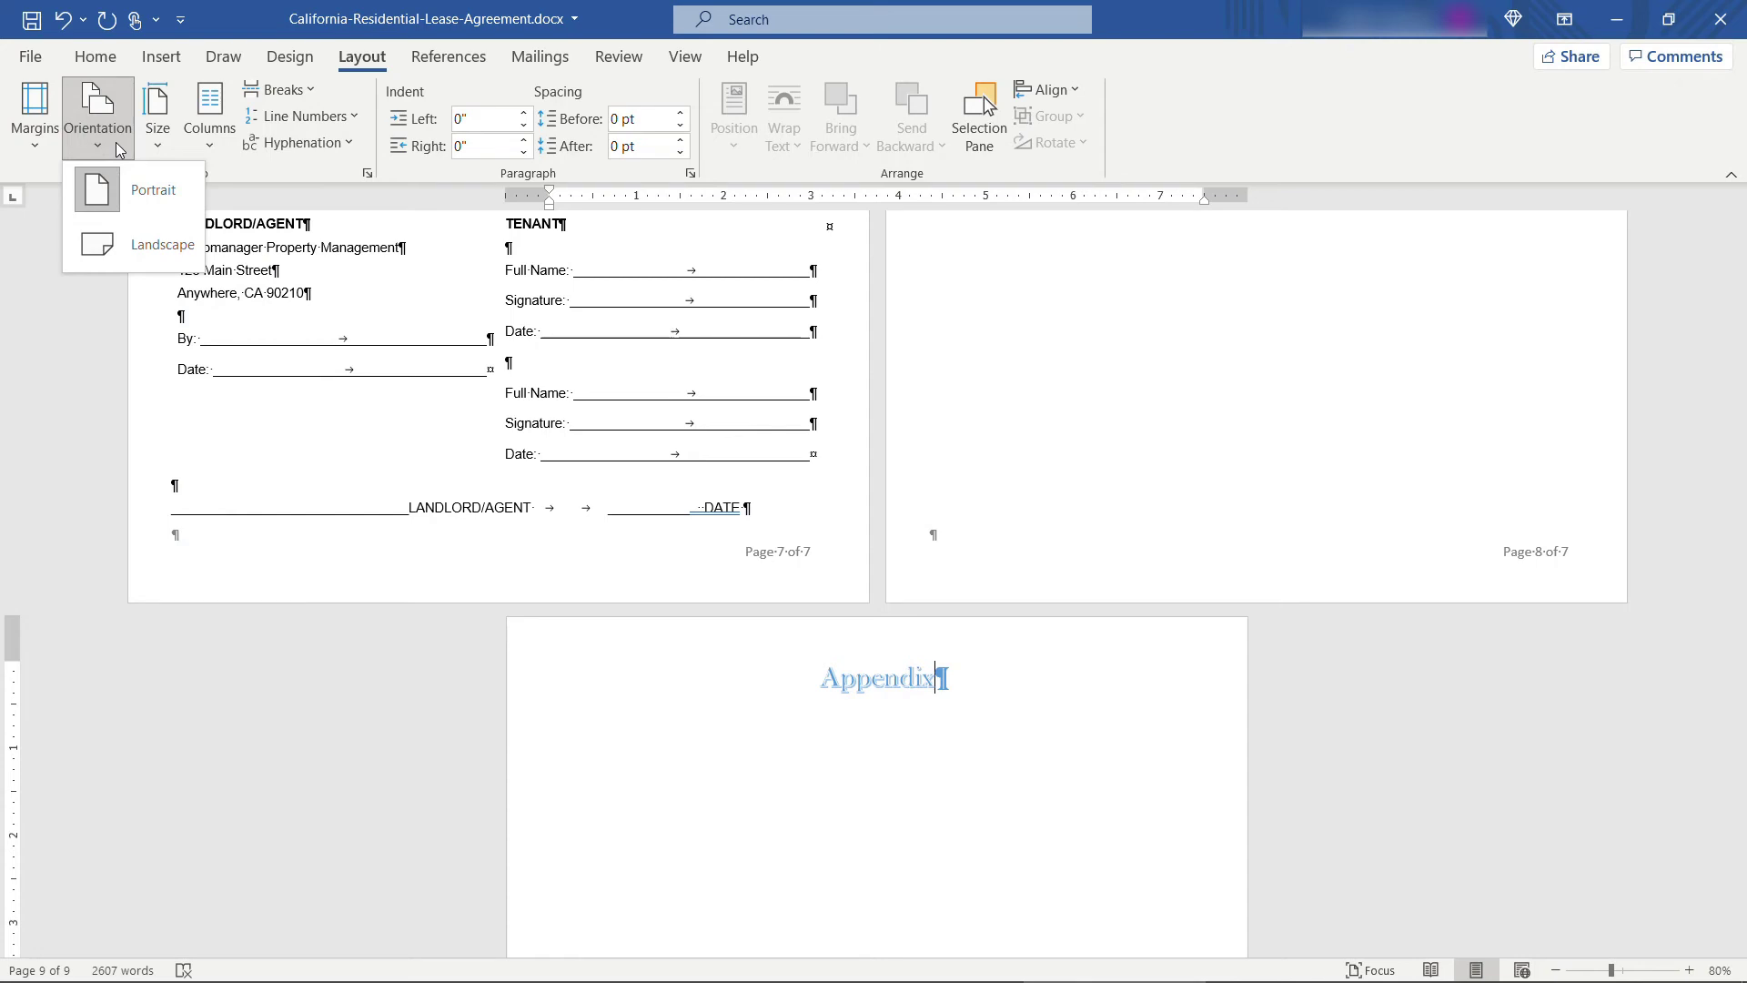
{"action": "left_click", "coordinate": [328, 181]}
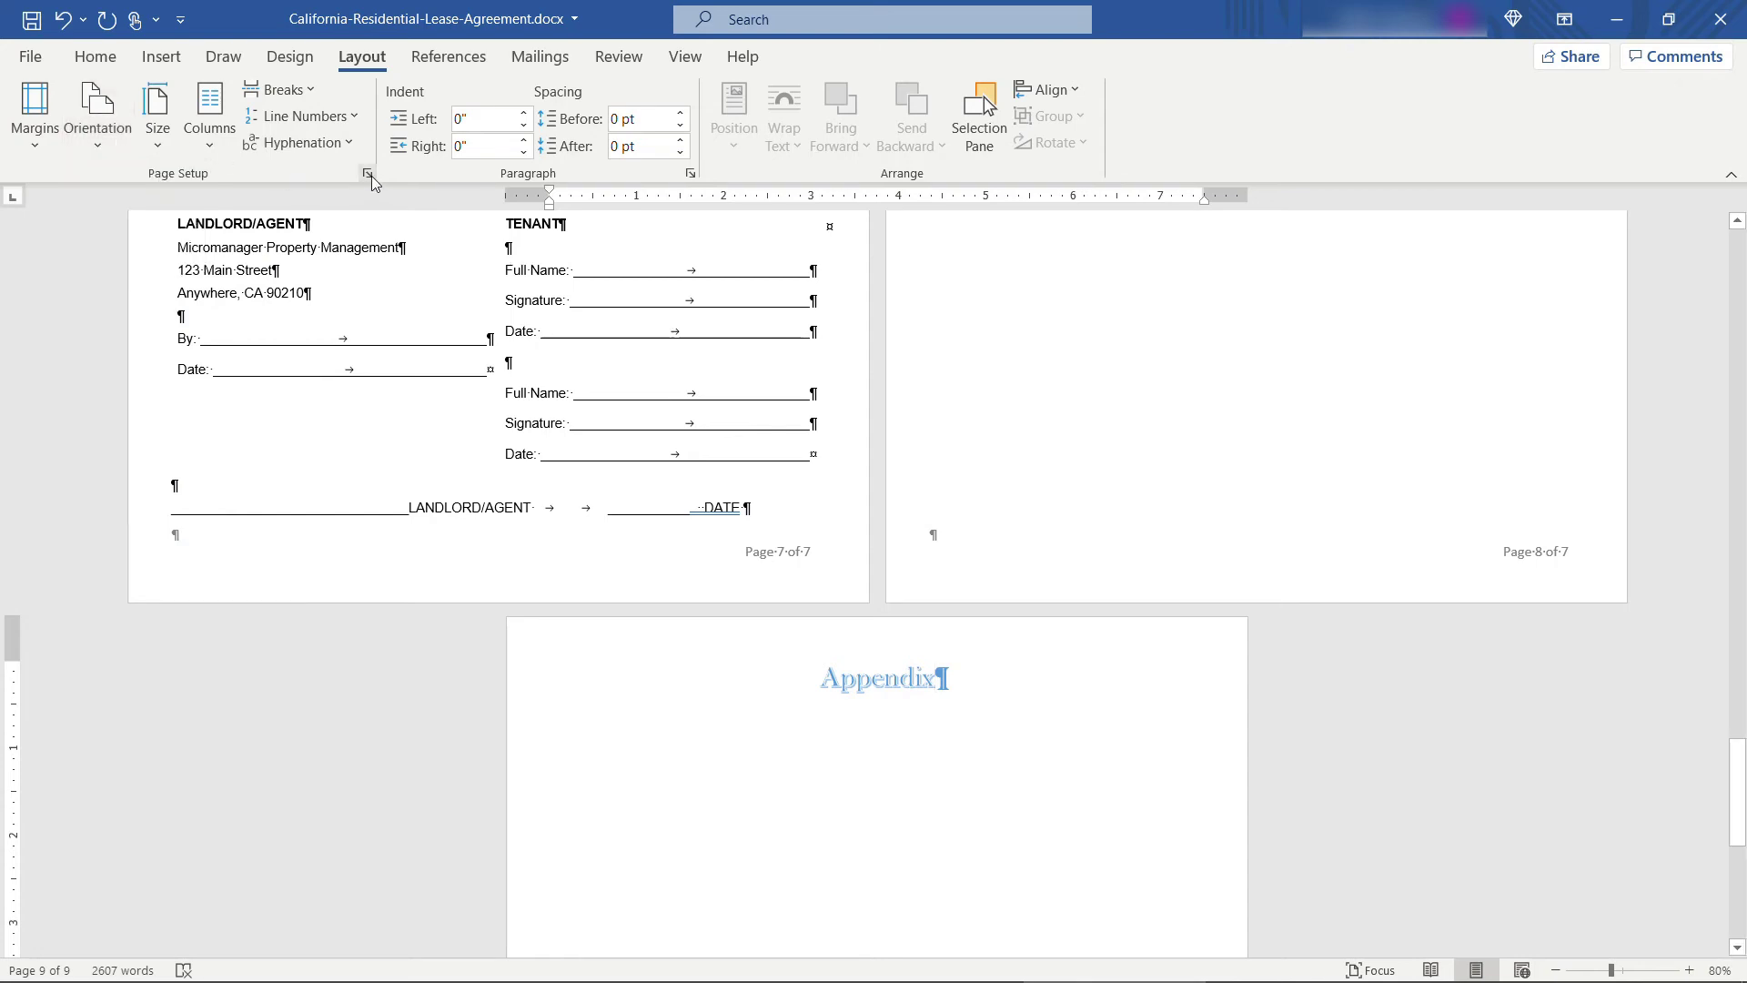
{"action": "left_click", "coordinate": [369, 175]}
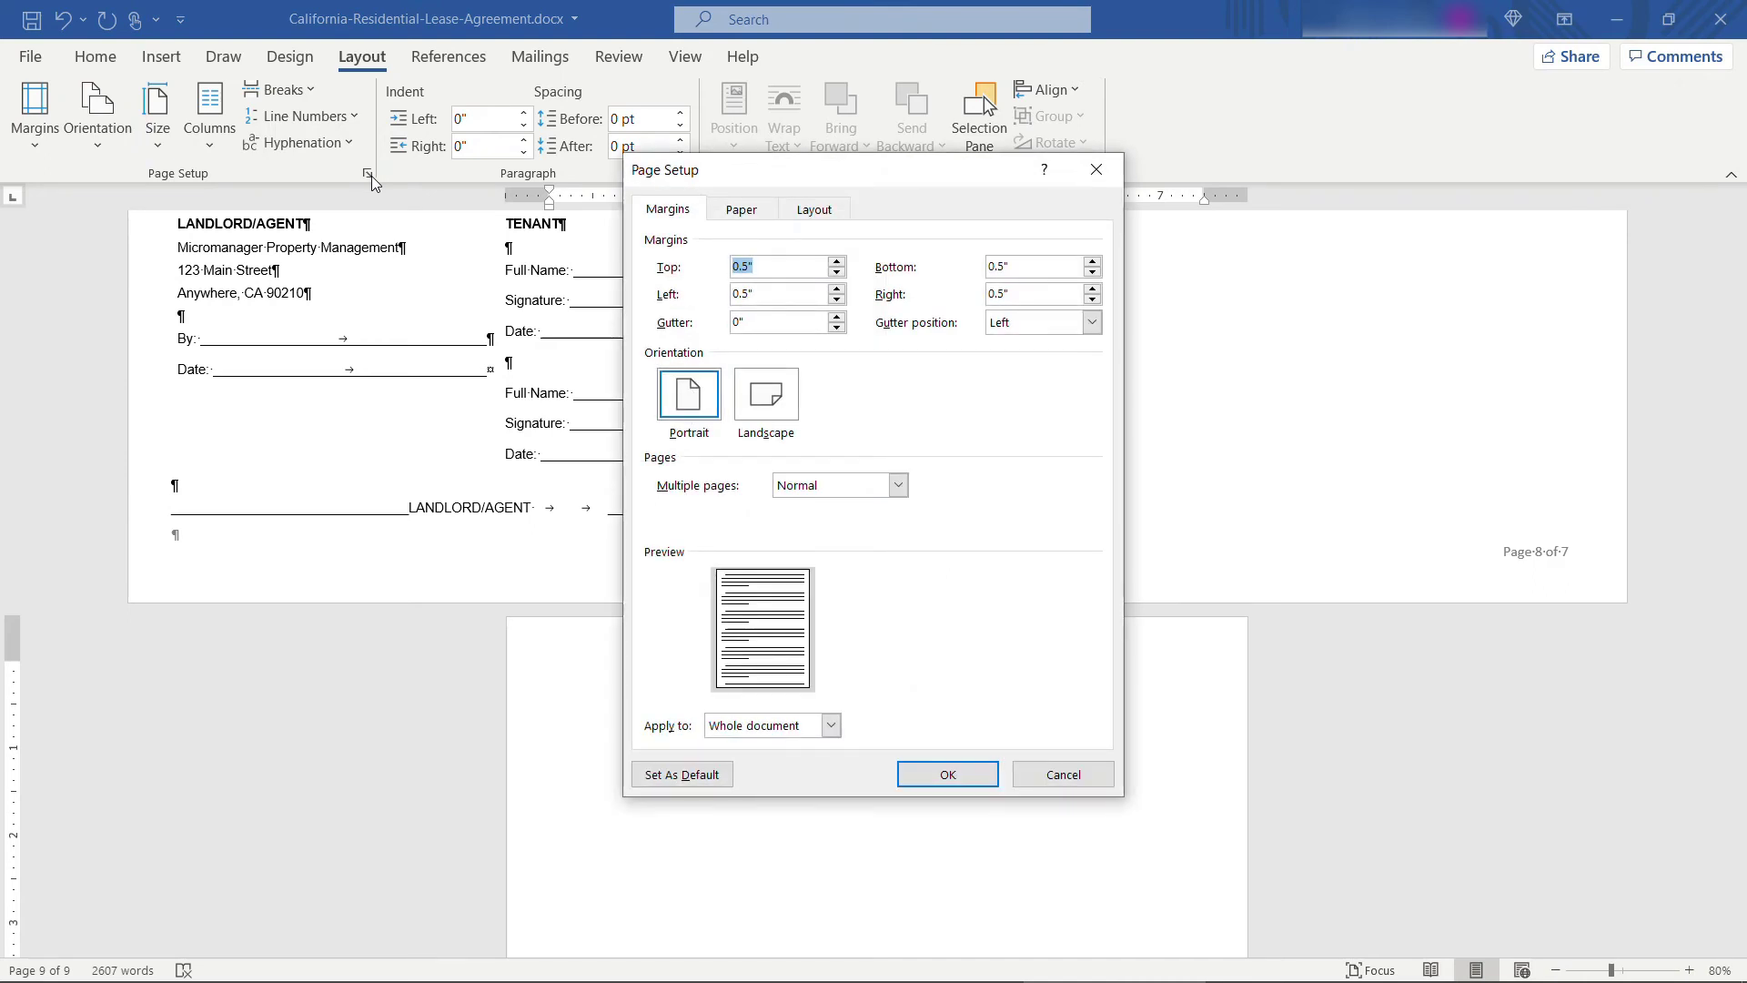
{"action": "left_click", "coordinate": [742, 210]}
{"action": "left_click", "coordinate": [826, 211]}
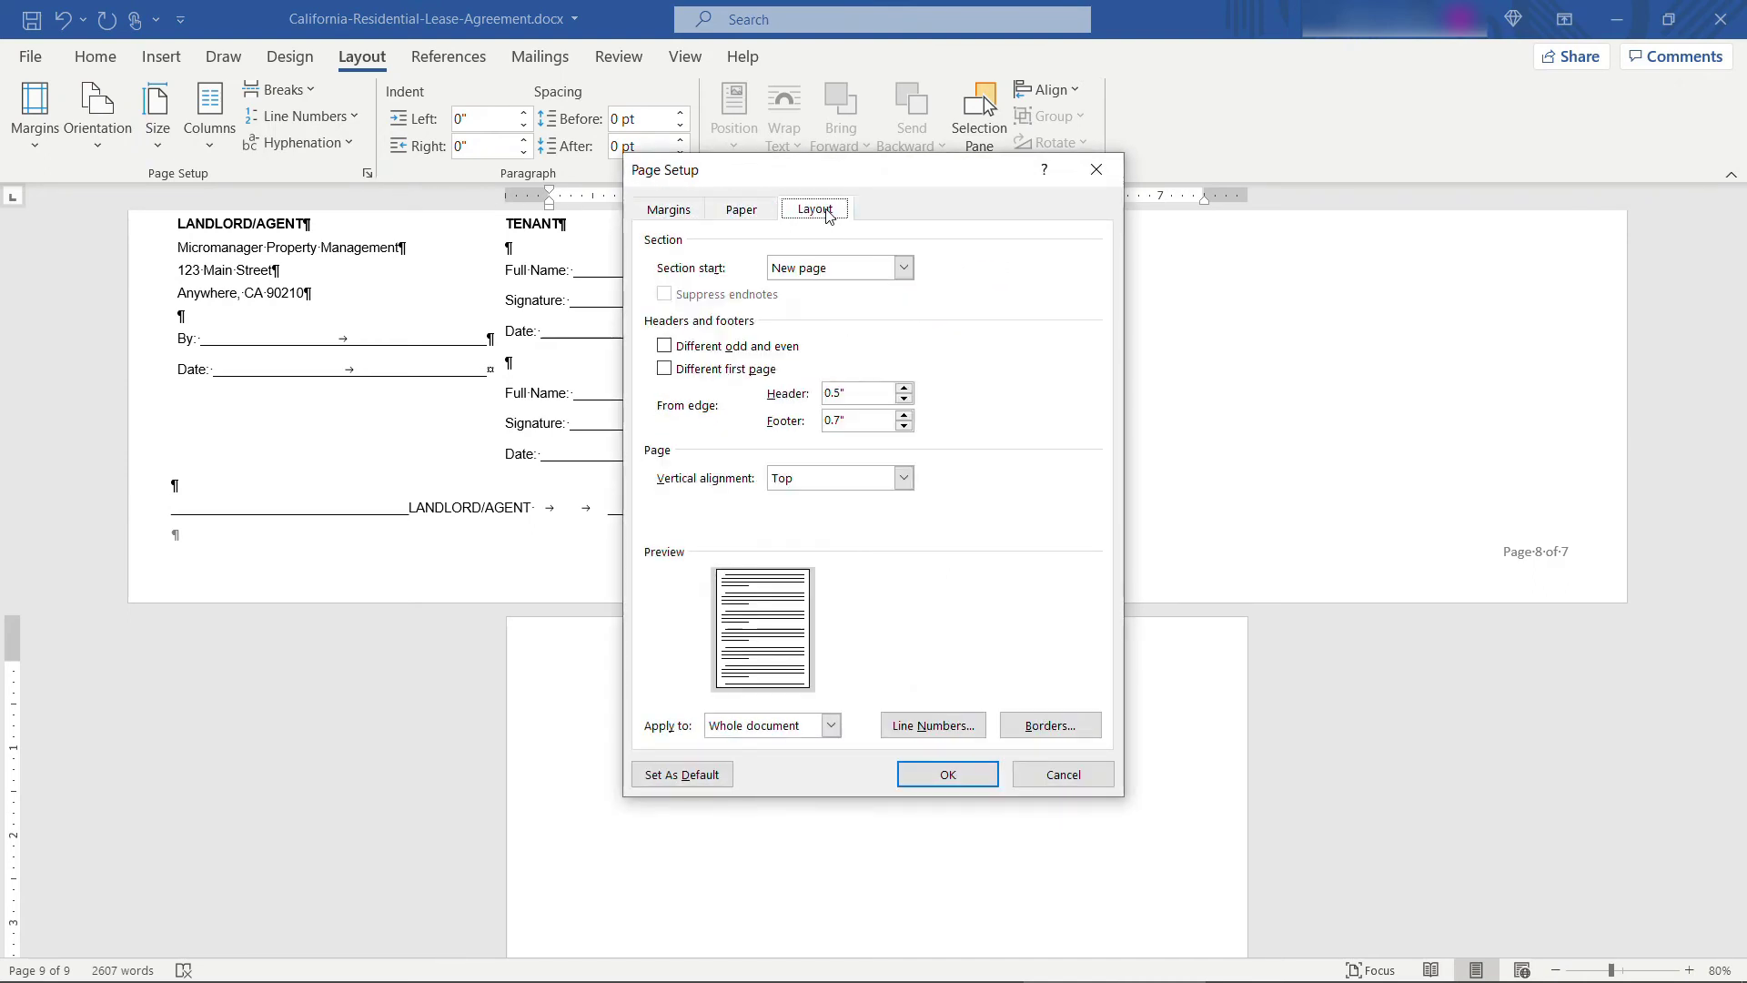
{"action": "left_click", "coordinate": [1096, 172]}
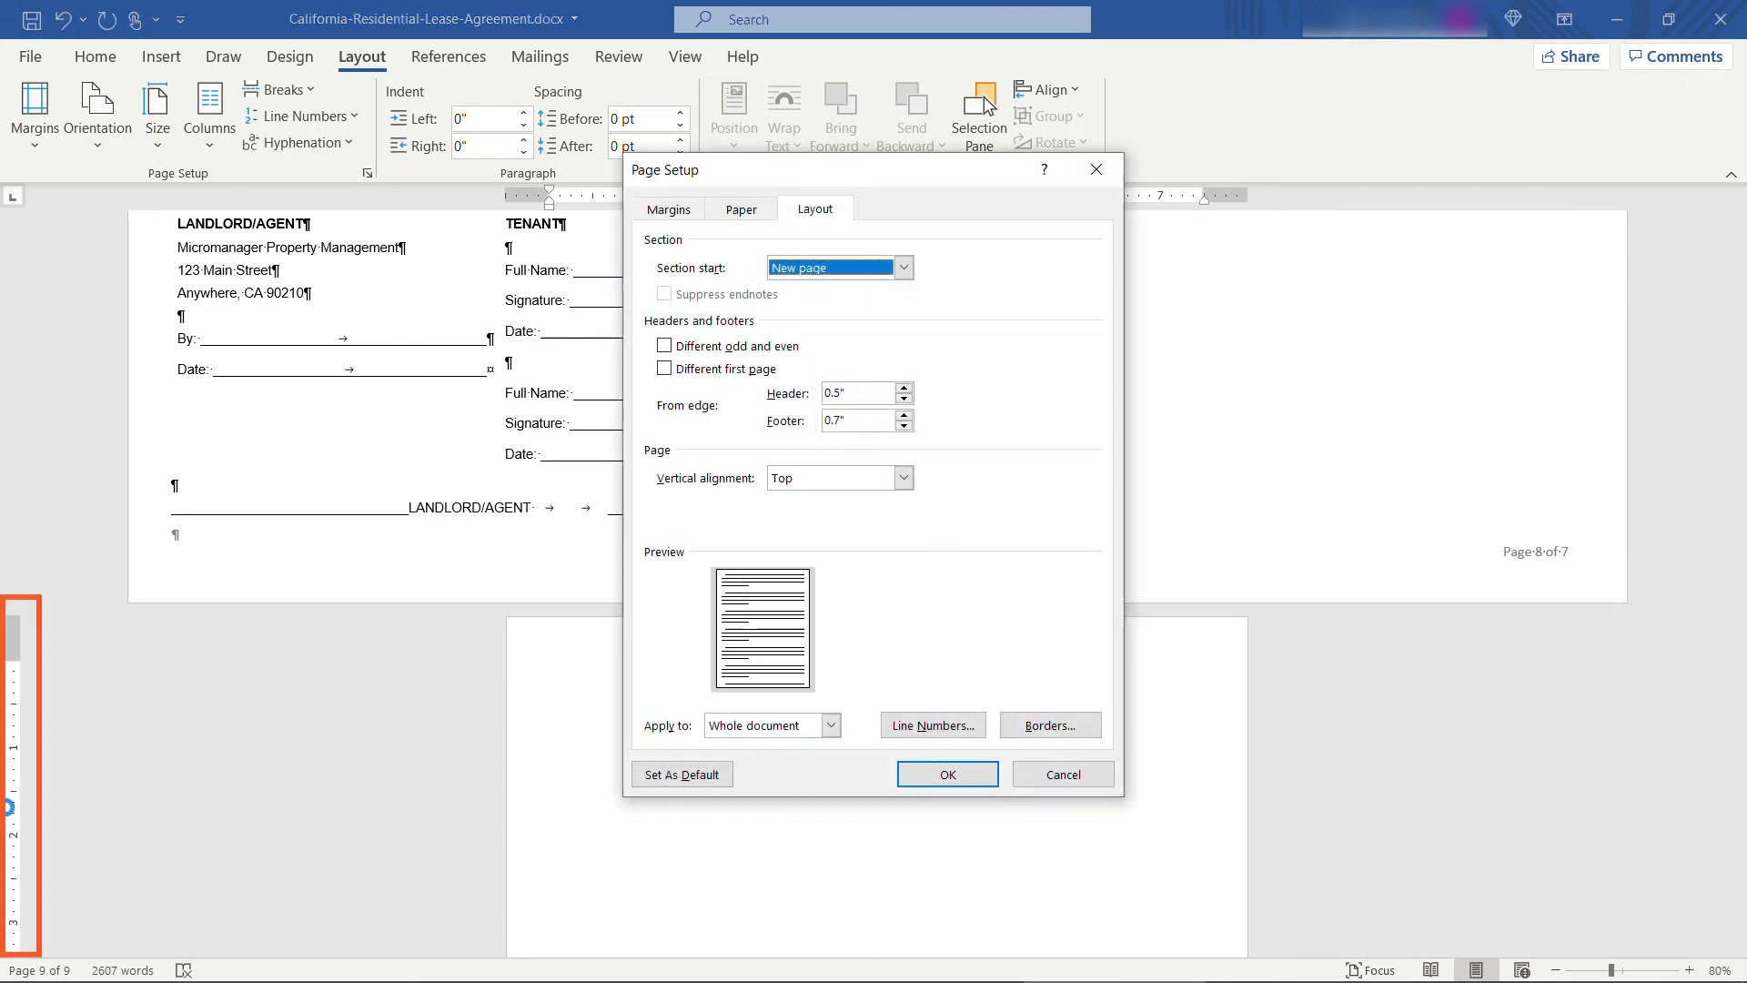
{"action": "left_click", "coordinate": [739, 210]}
{"action": "left_click", "coordinate": [665, 213]}
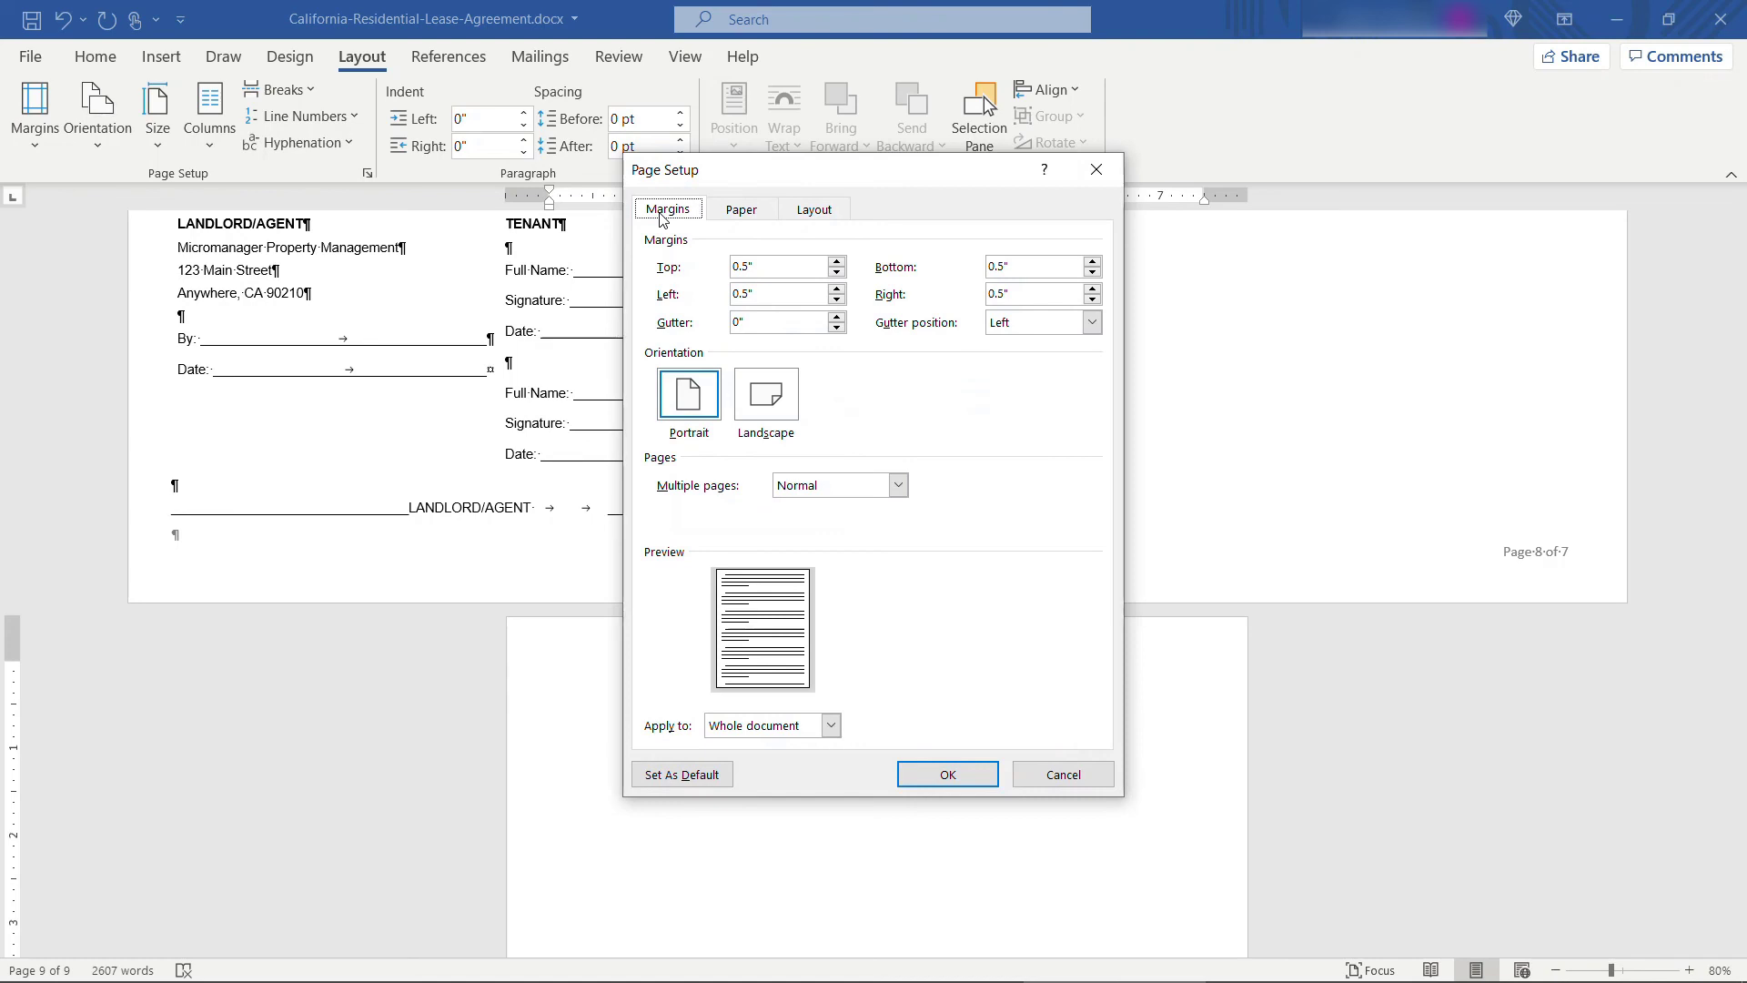
{"action": "left_click", "coordinate": [1099, 179]}
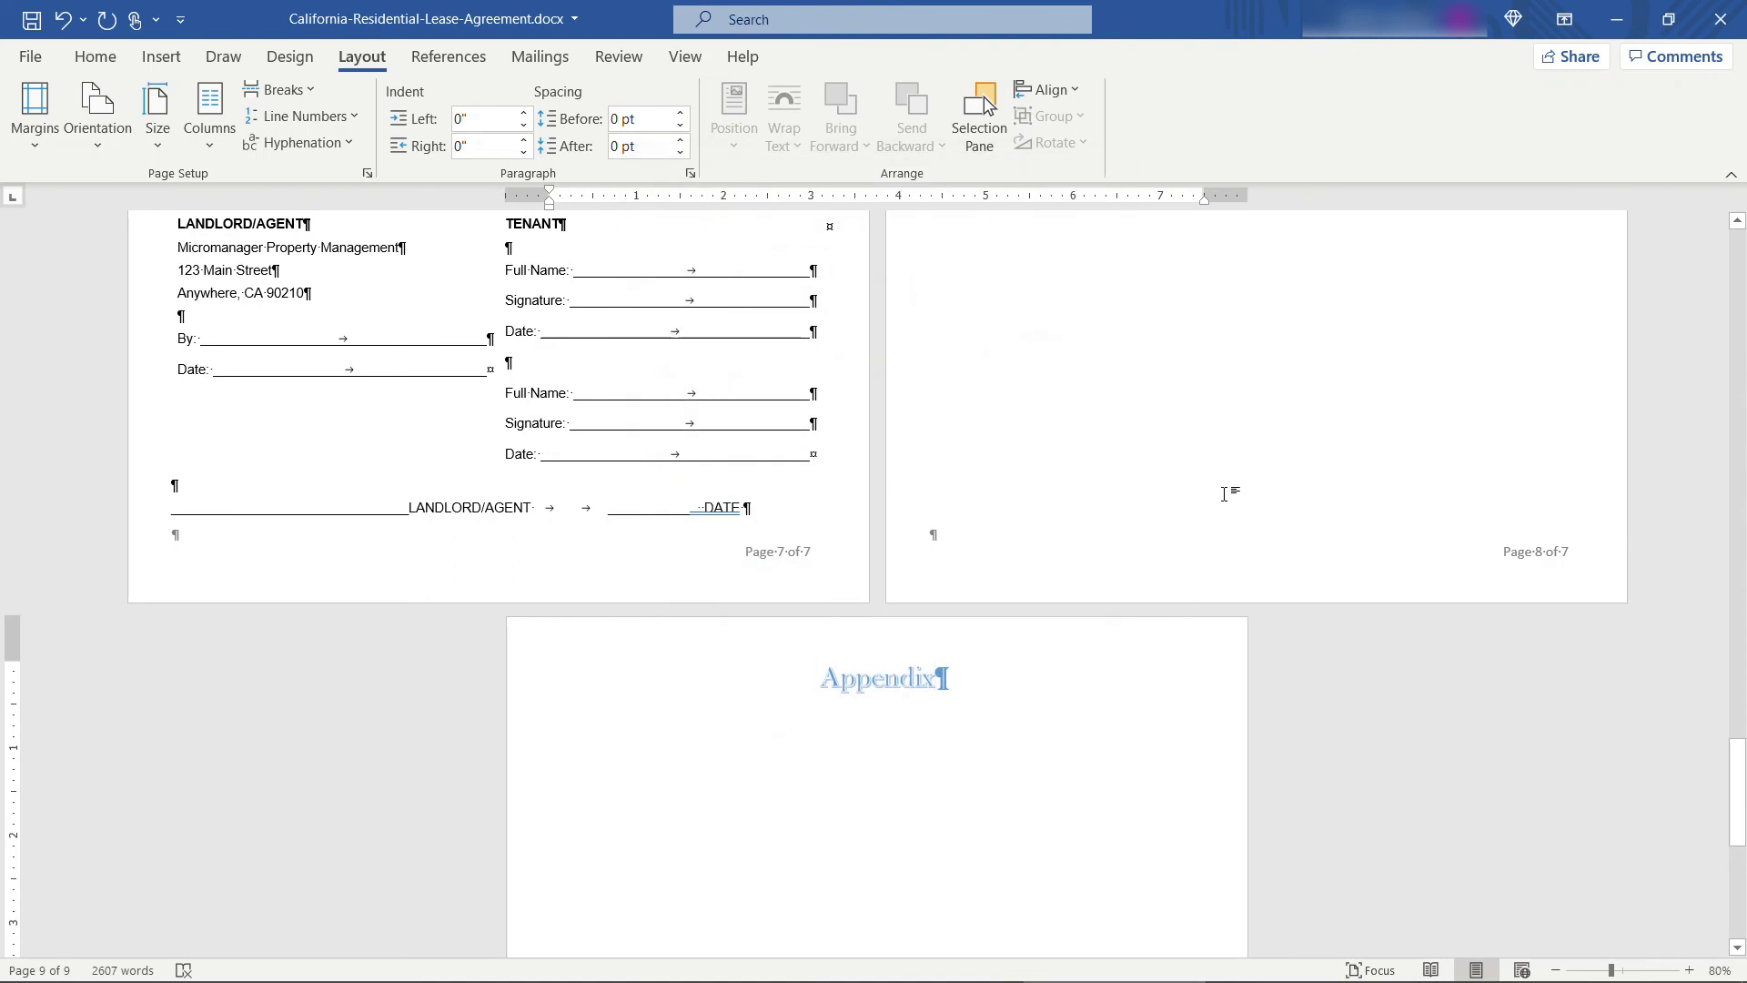
{"action": "left_click", "coordinate": [676, 57]}
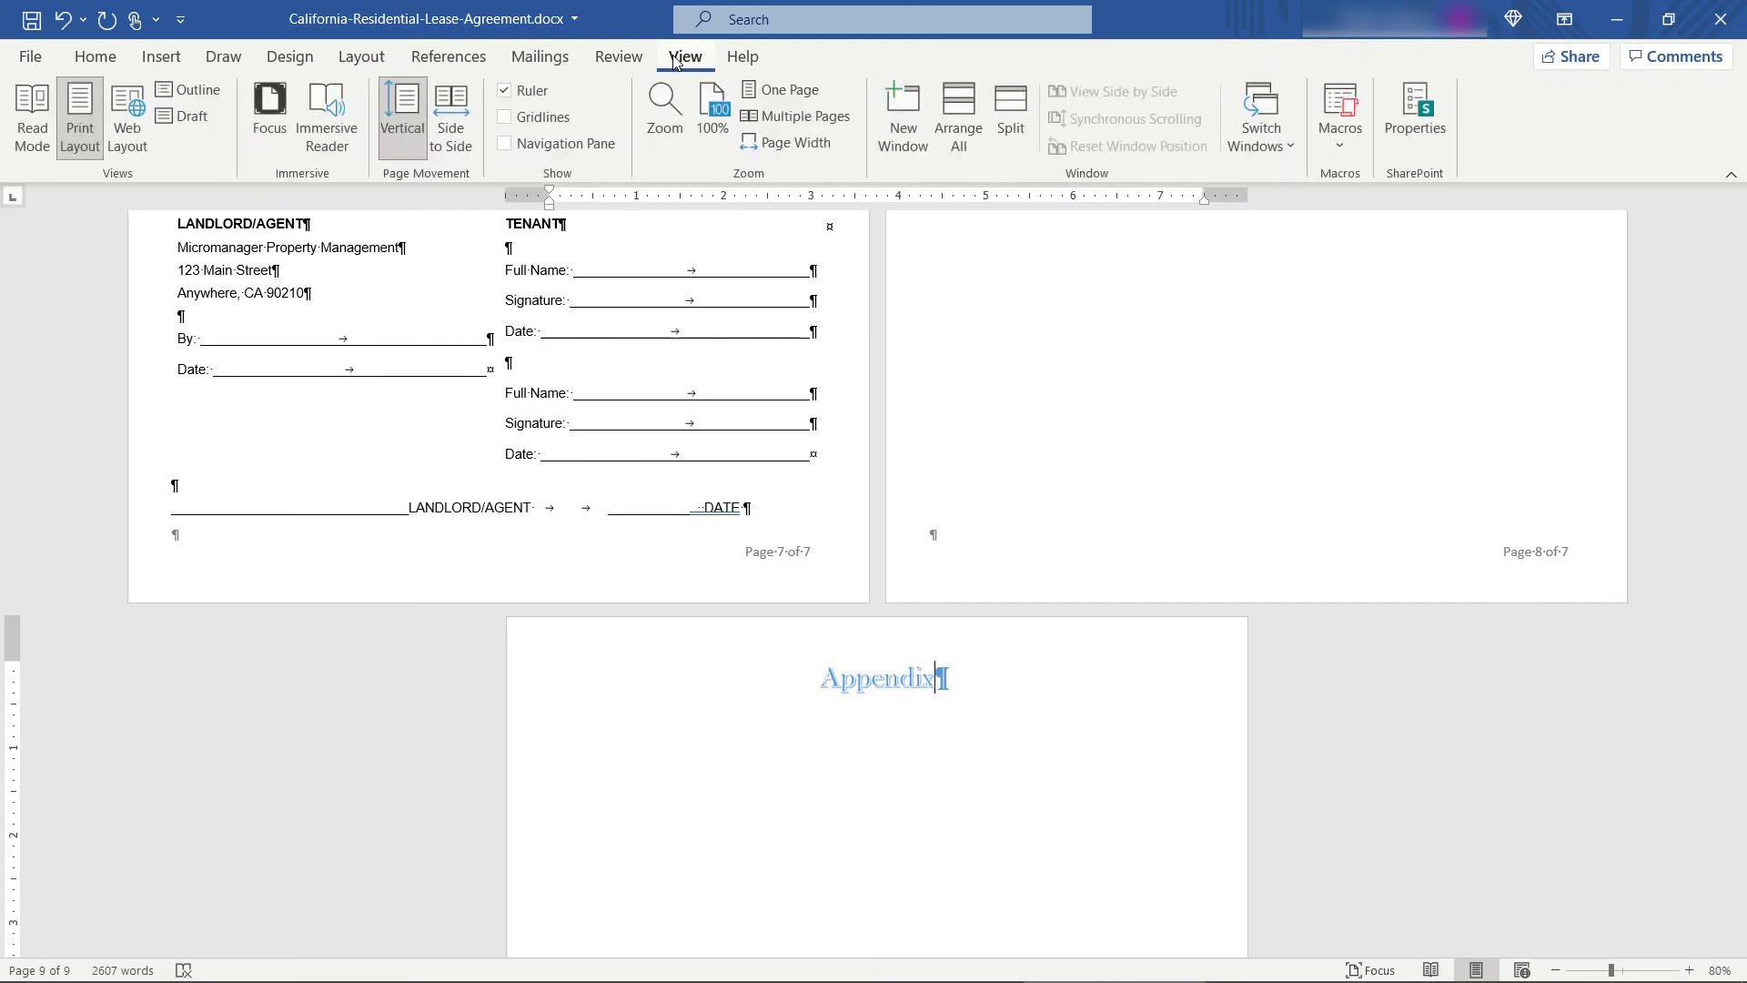
{"action": "left_click", "coordinate": [505, 92]}
{"action": "left_click", "coordinate": [505, 93]}
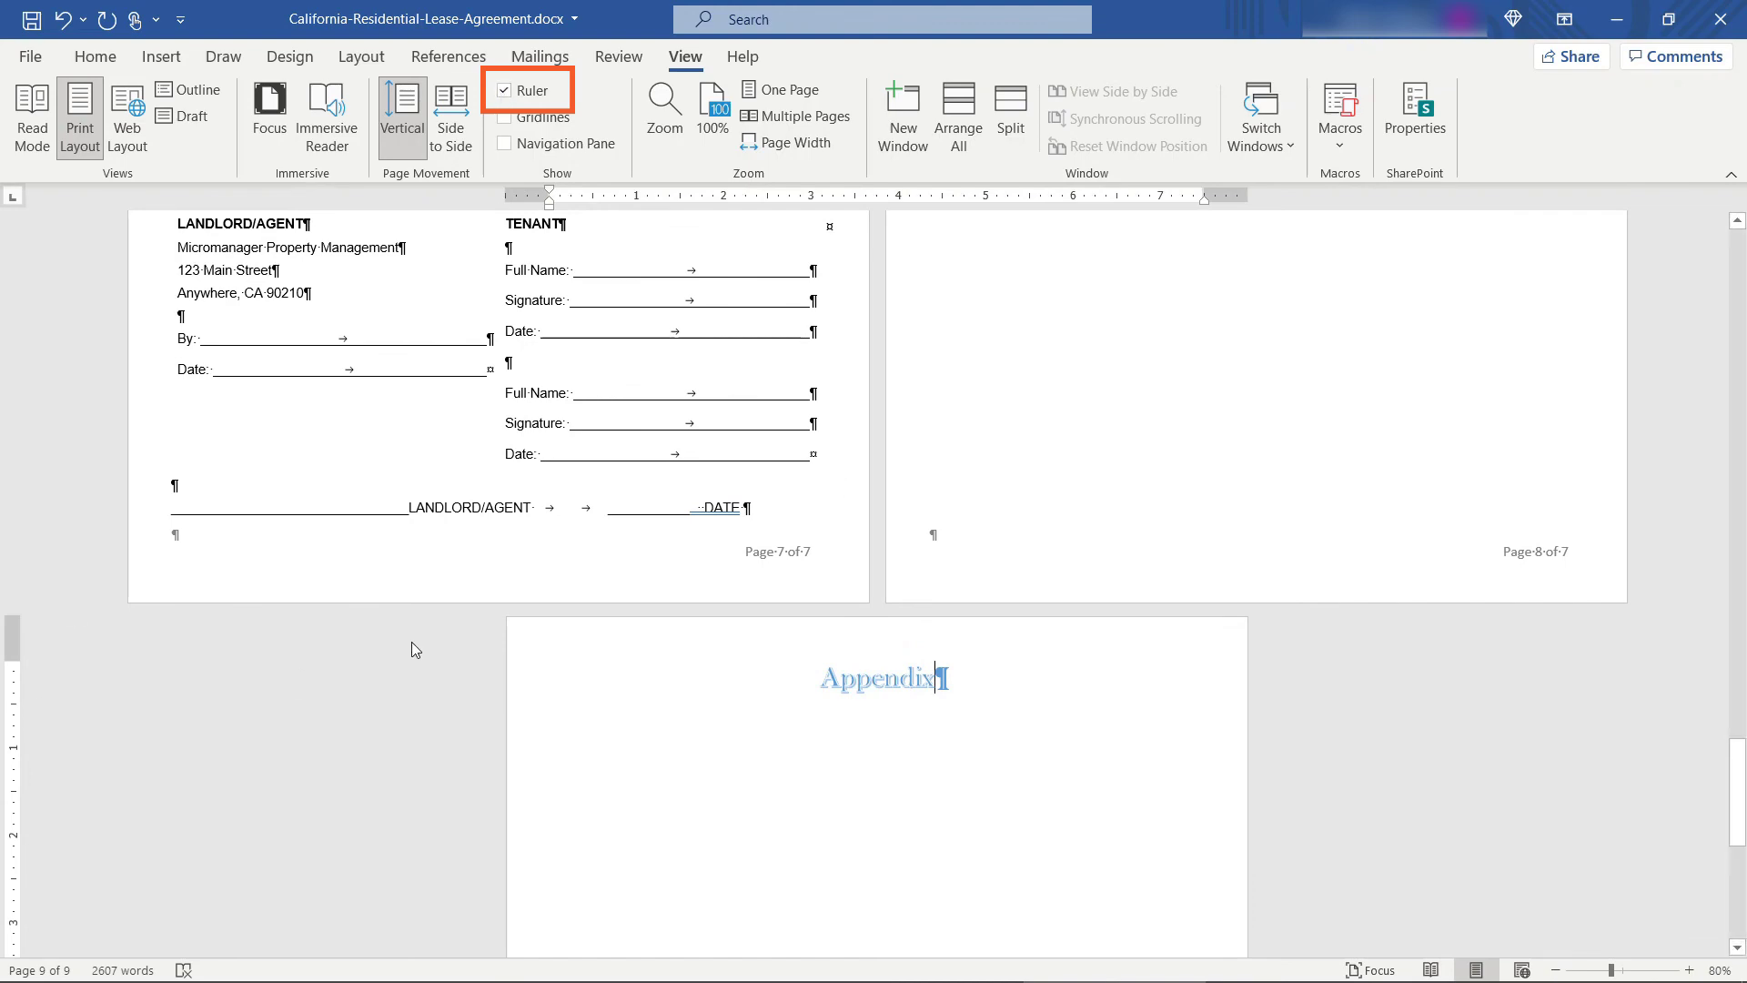
{"action": "scroll", "coordinate": [409, 644], "scroll_direction": "up", "scroll_amount": 6}
{"action": "left_click", "coordinate": [355, 553]}
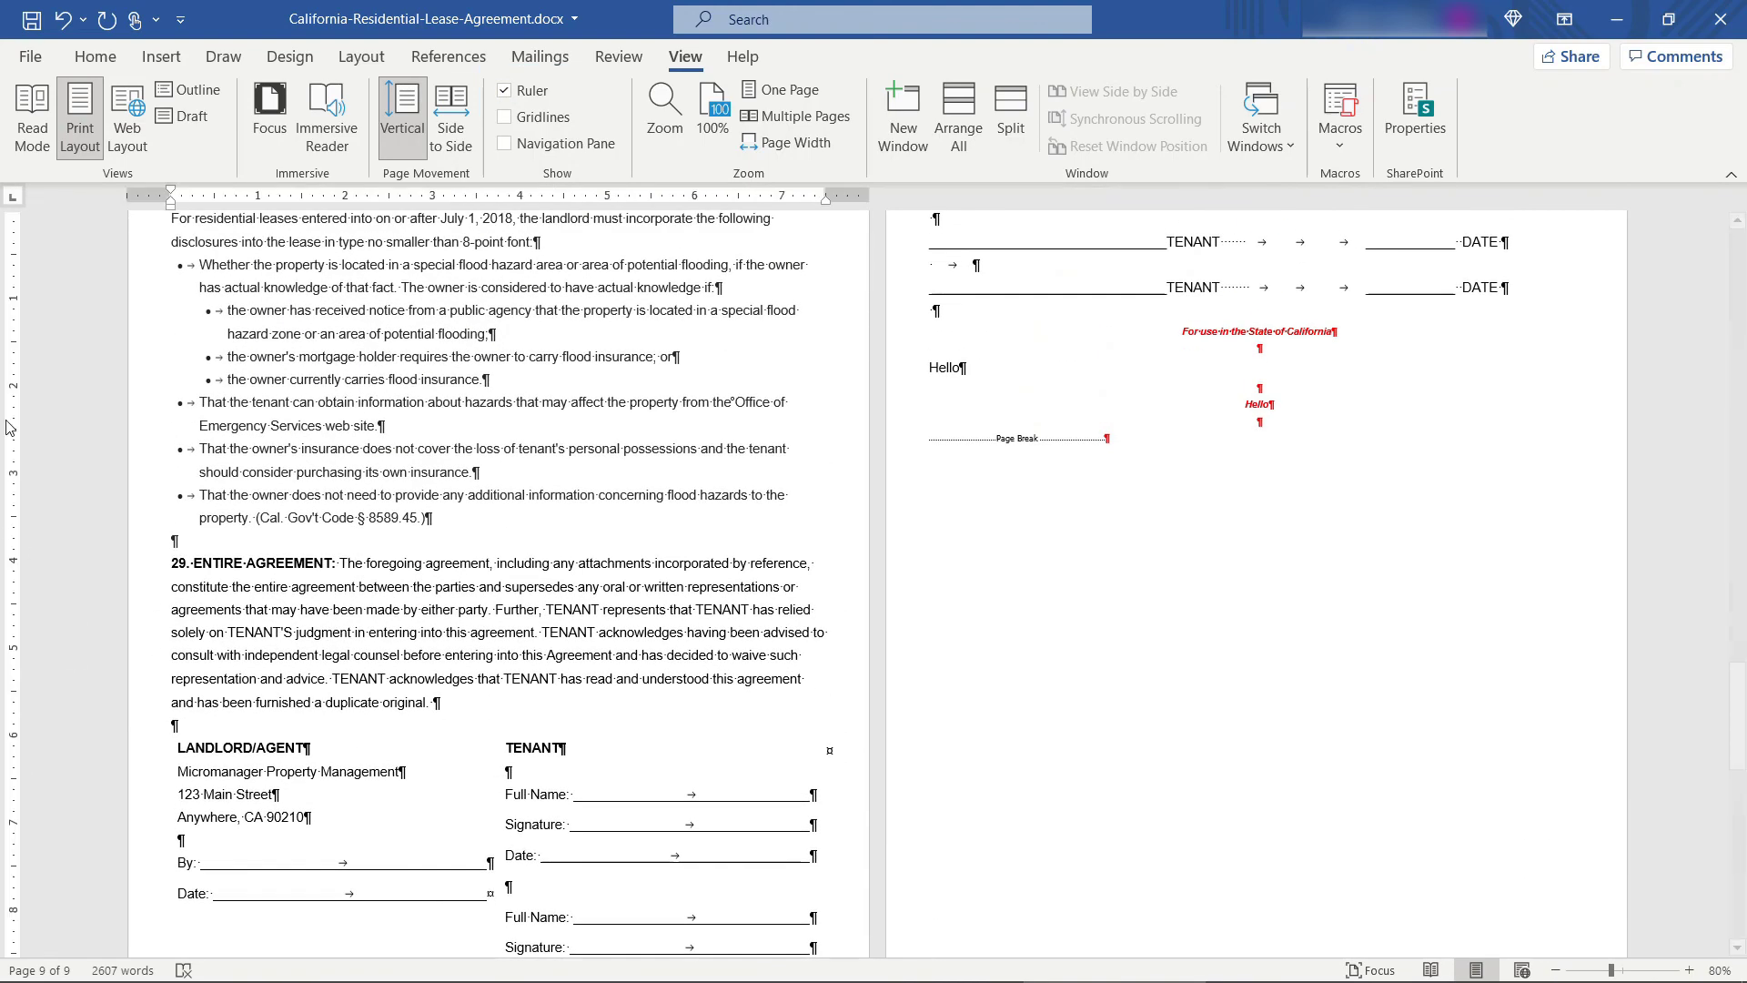